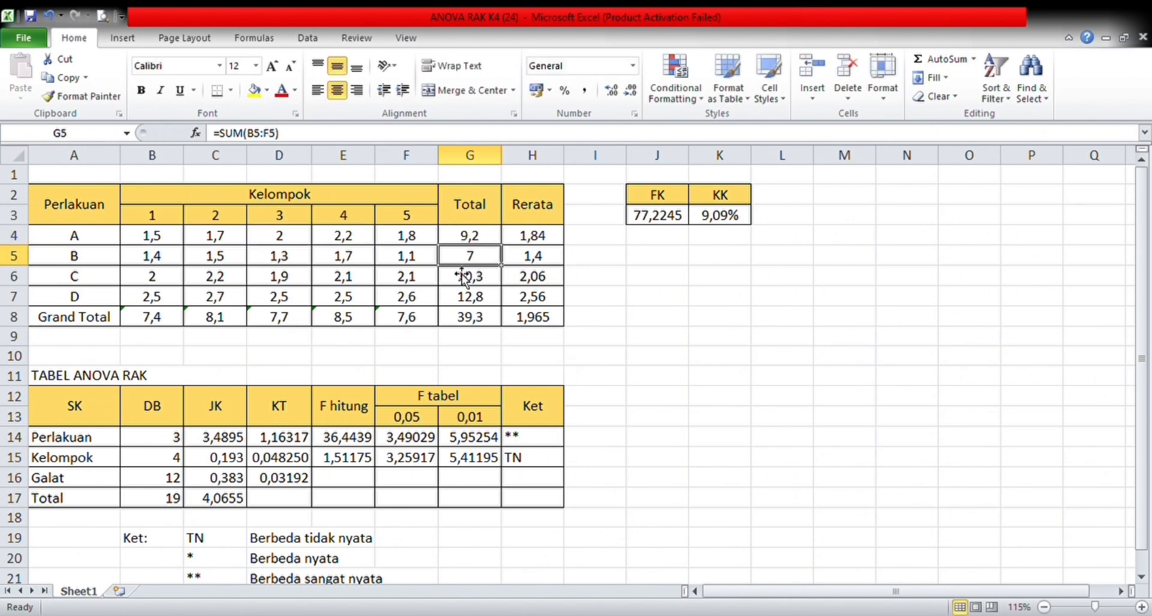
# Step: Enter a SUM formula over B5:F5 as the Total of treatment B in cell G5
pyautogui.write('=sum*')
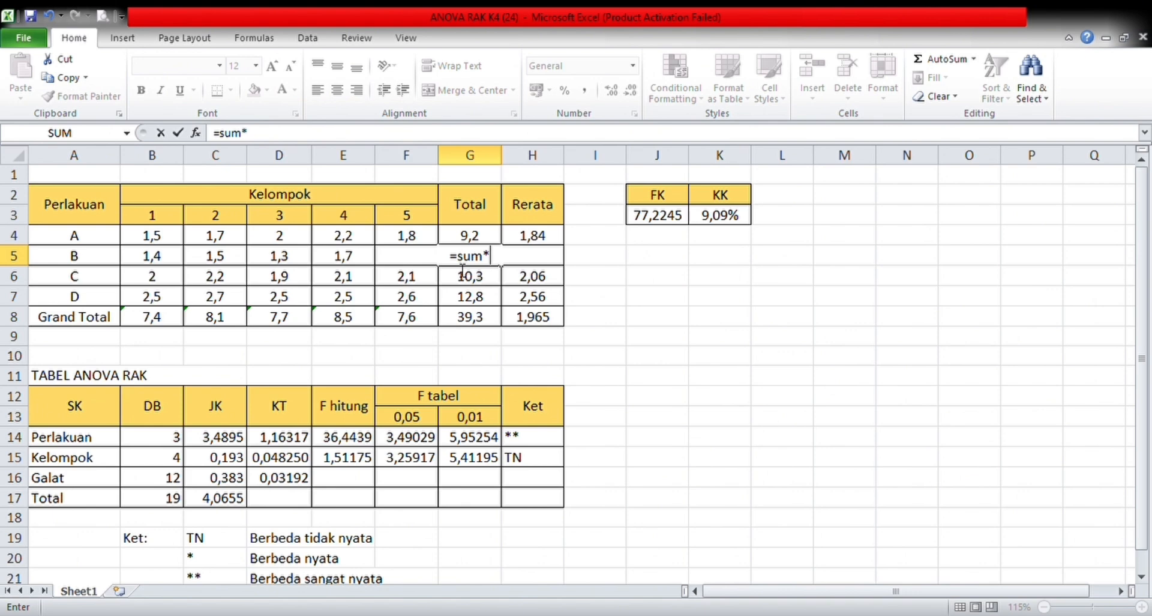
pyautogui.press('BackSpace')
pyautogui.write('(')
pyautogui.moveTo(168, 264); pyautogui.dragTo(398, 264)
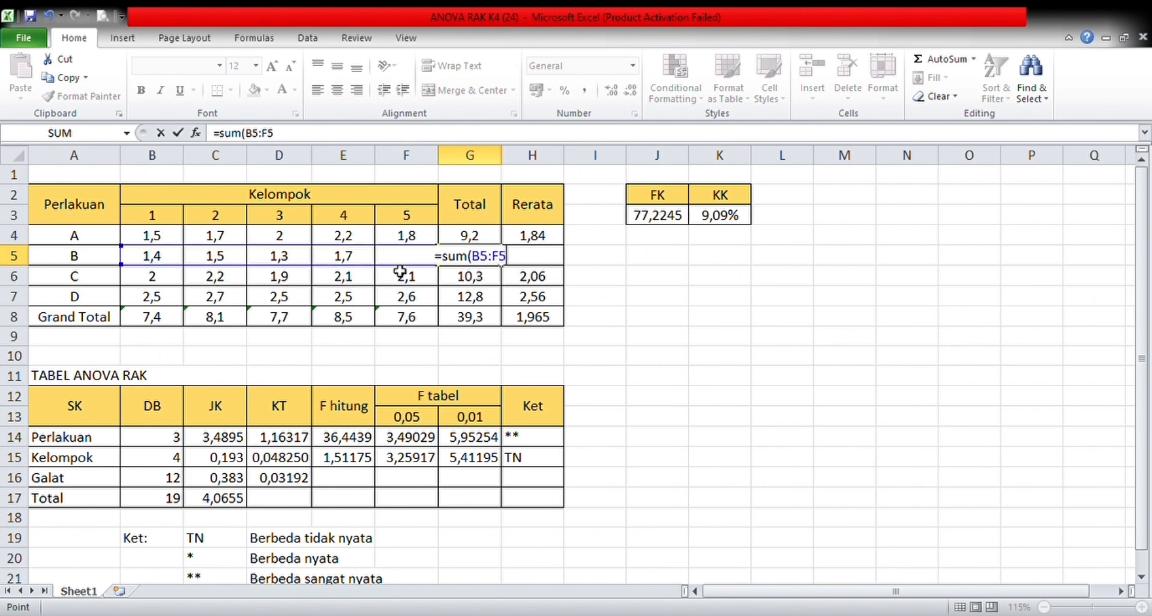
pyautogui.press('Return')
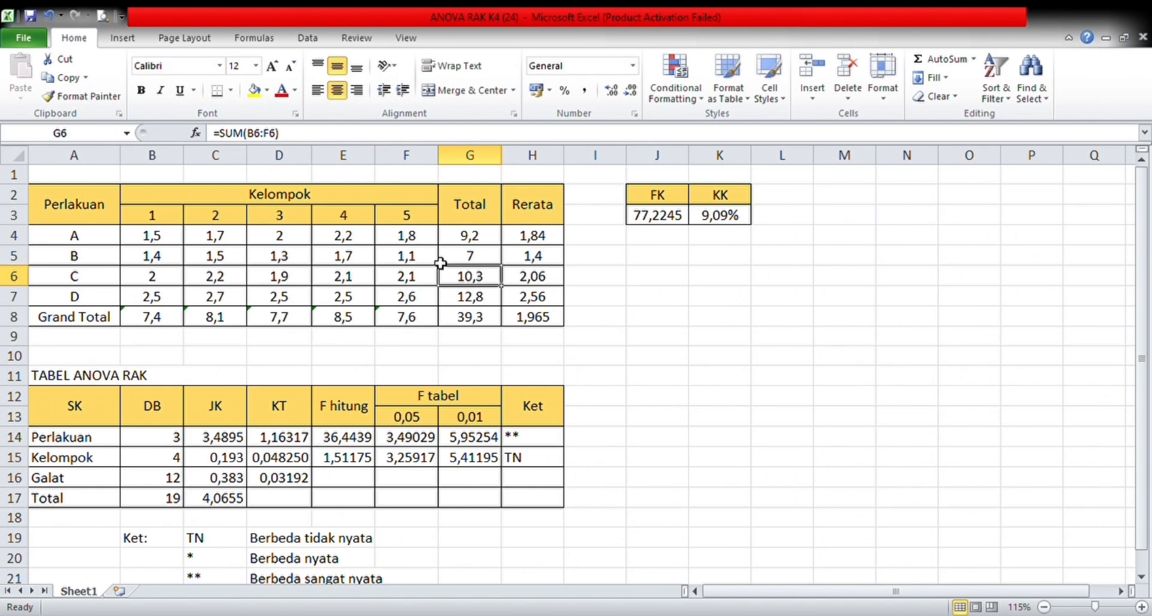
# Step: Calculate the Grand Total of Kelompok 1 in cell B8 with a SUM over B4:B7
pyautogui.click(167, 326)
pyautogui.write('=s')
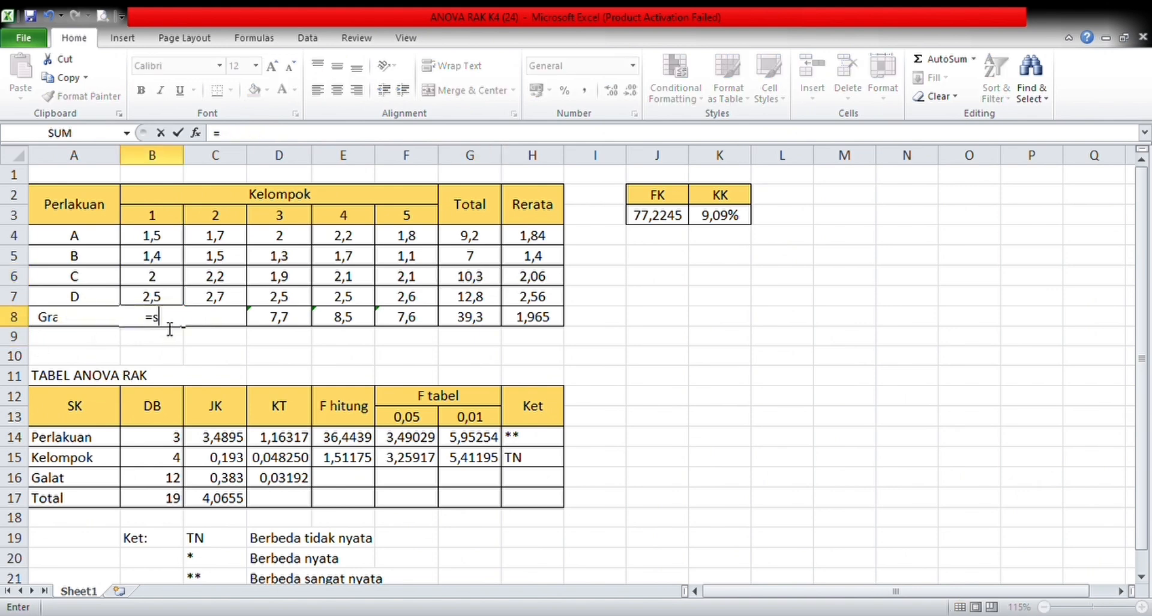
pyautogui.write('um(')
pyautogui.moveTo(160, 242); pyautogui.dragTo(164, 297)
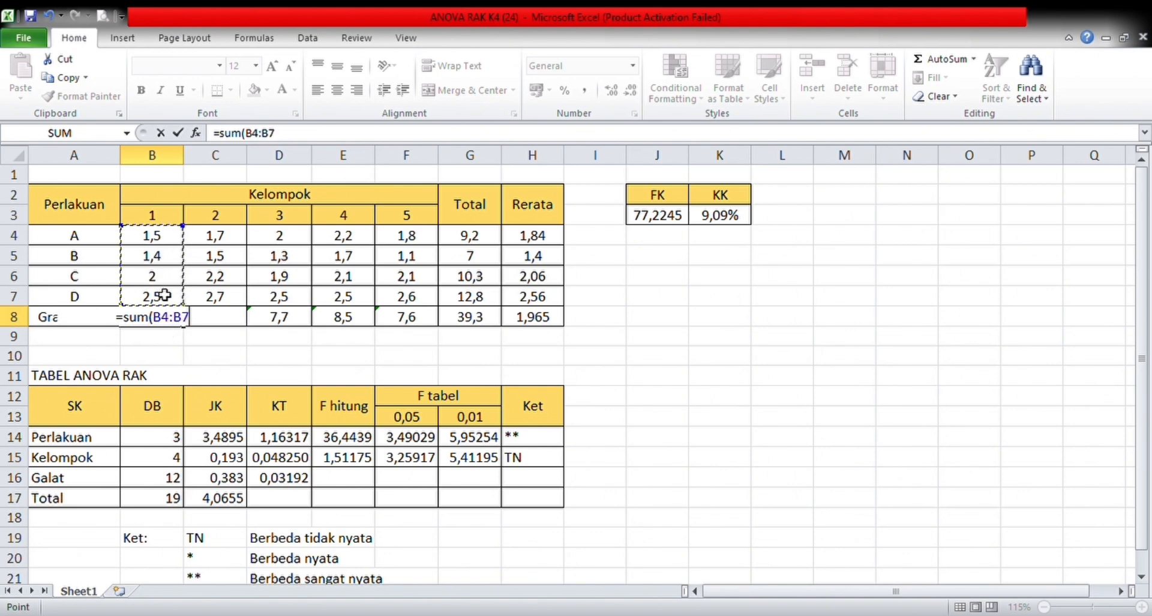
pyautogui.press('Return')
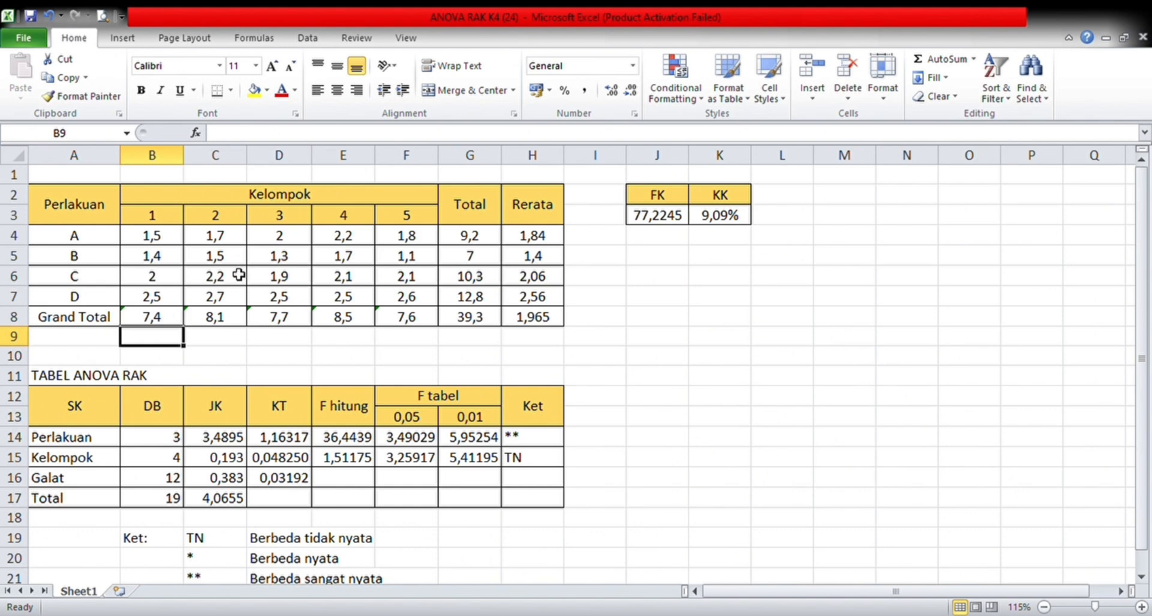
# Step: Replace the Grand Total of Kelompok 2 in cell C8 with a SUM over C4:C7
pyautogui.click(219, 324)
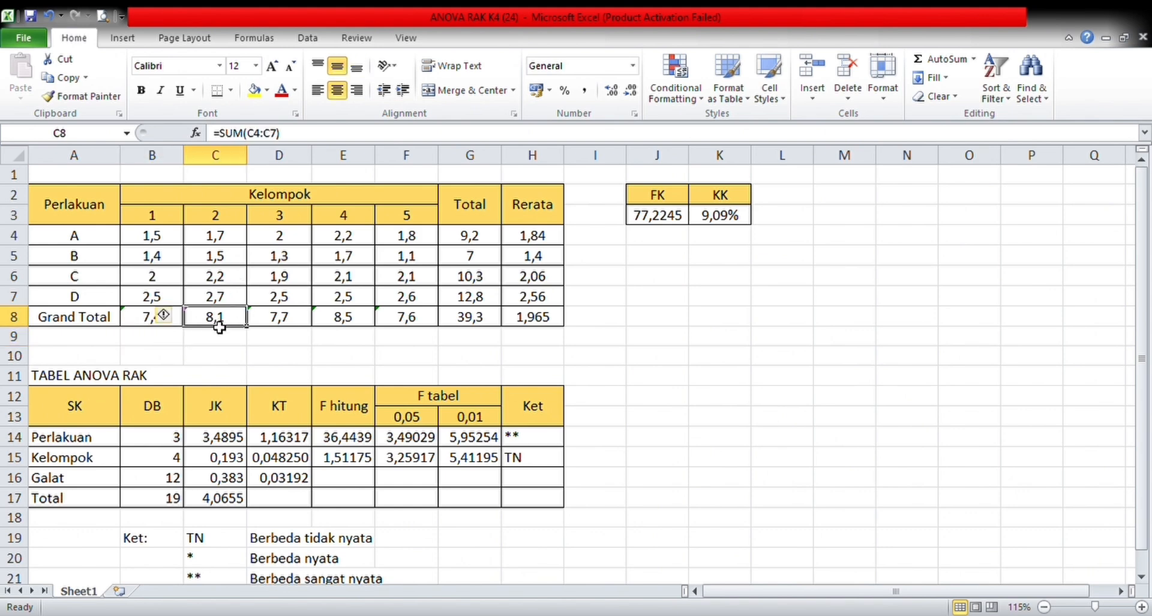
pyautogui.press('BackSpace')
pyautogui.write('=s')
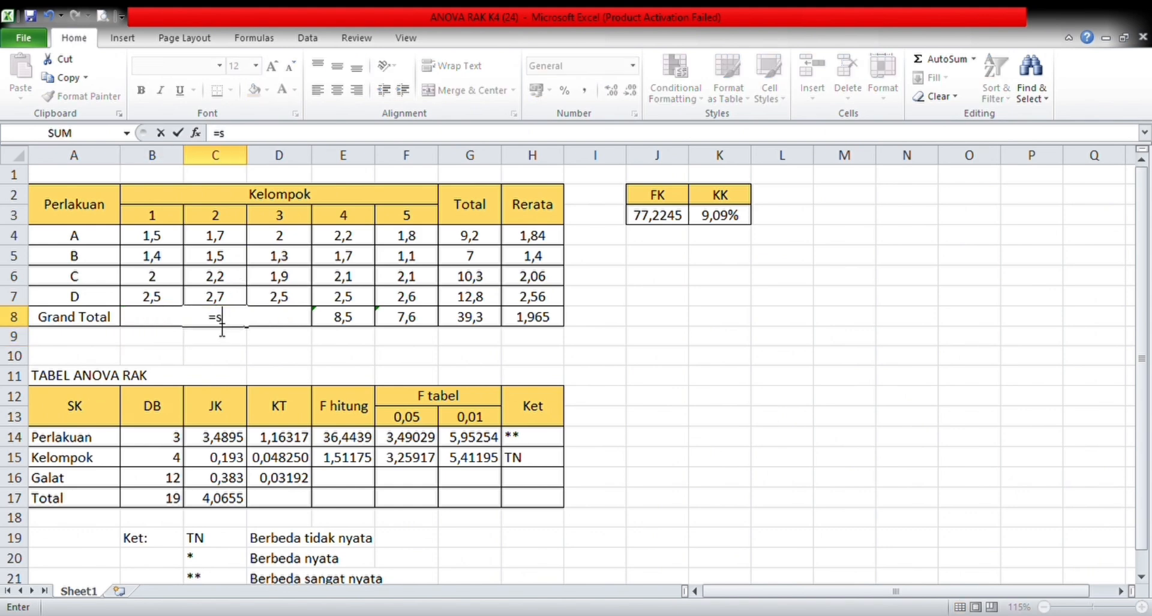
pyautogui.write('um(')
pyautogui.moveTo(212, 239); pyautogui.dragTo(223, 295)
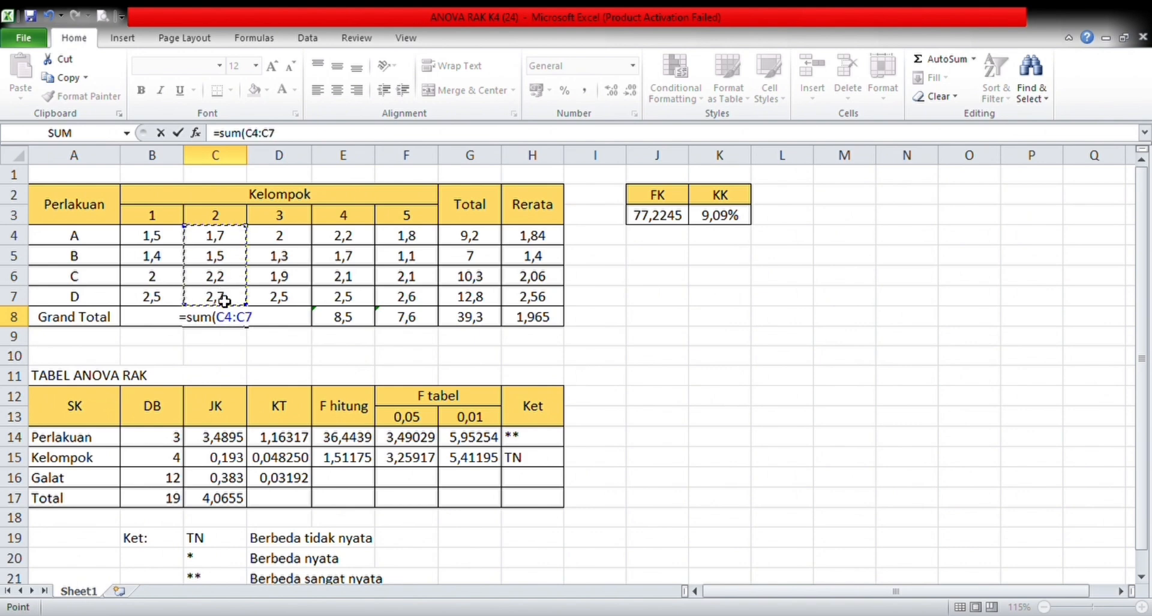
pyautogui.press('Return')
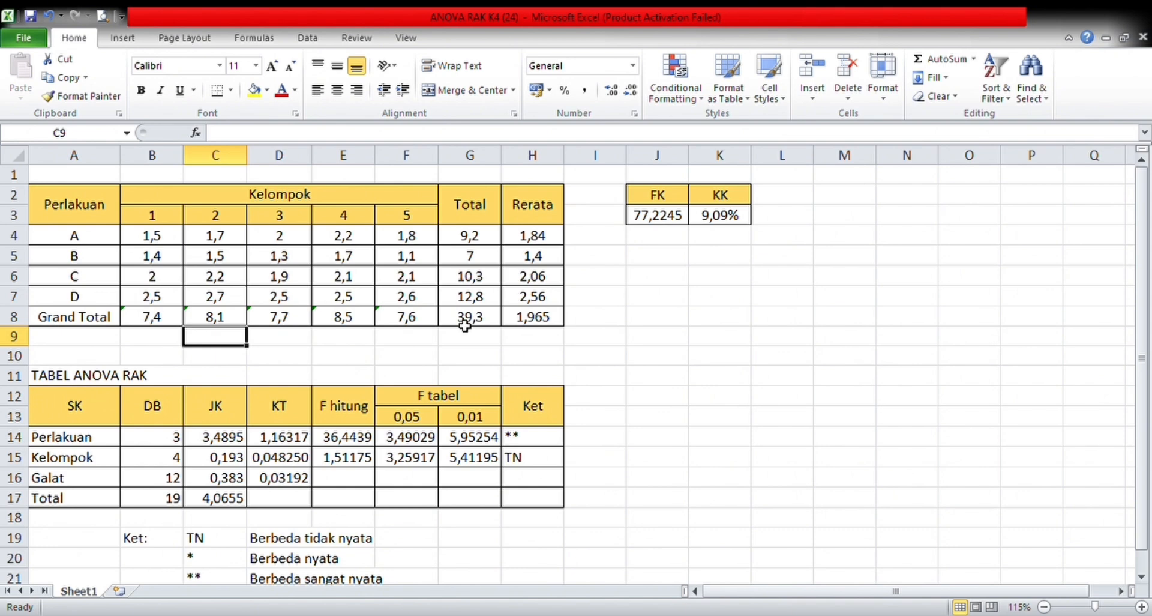
# Step: Re-enter the overall Grand Total in cell G8 as a SUM of the treatment totals G4:G7
pyautogui.click(479, 326)
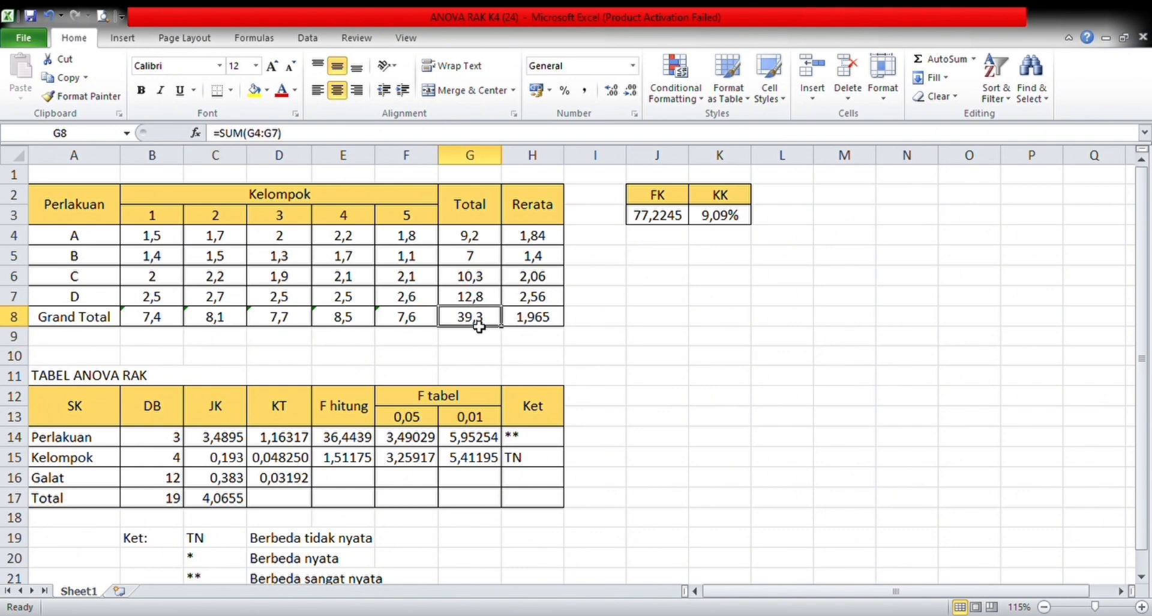
pyautogui.doubleClick(479, 326)
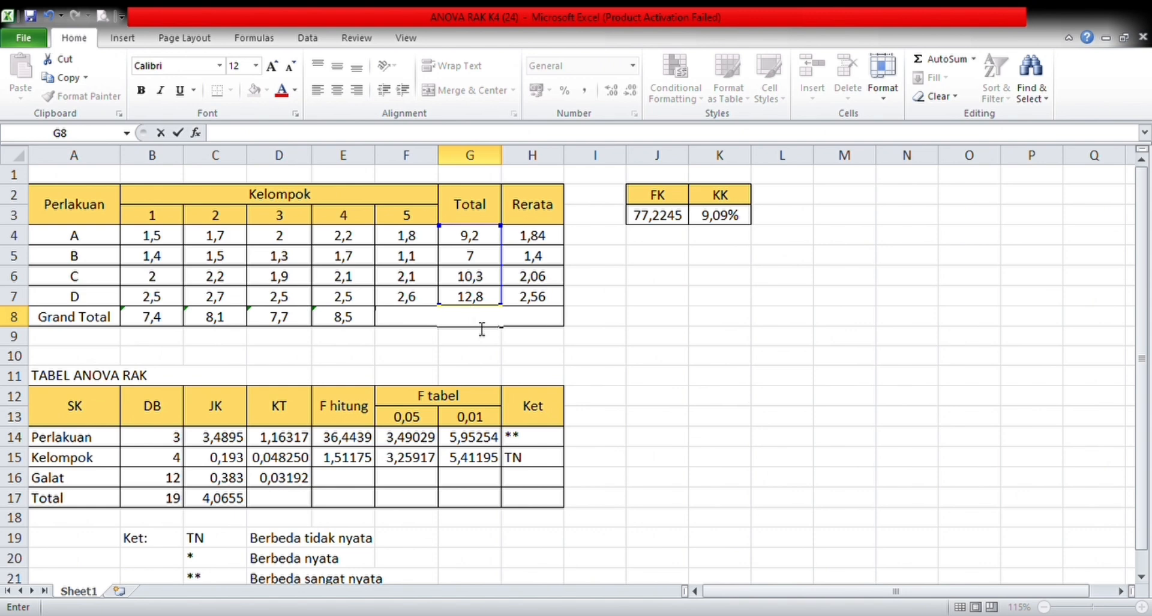
pyautogui.write('=')
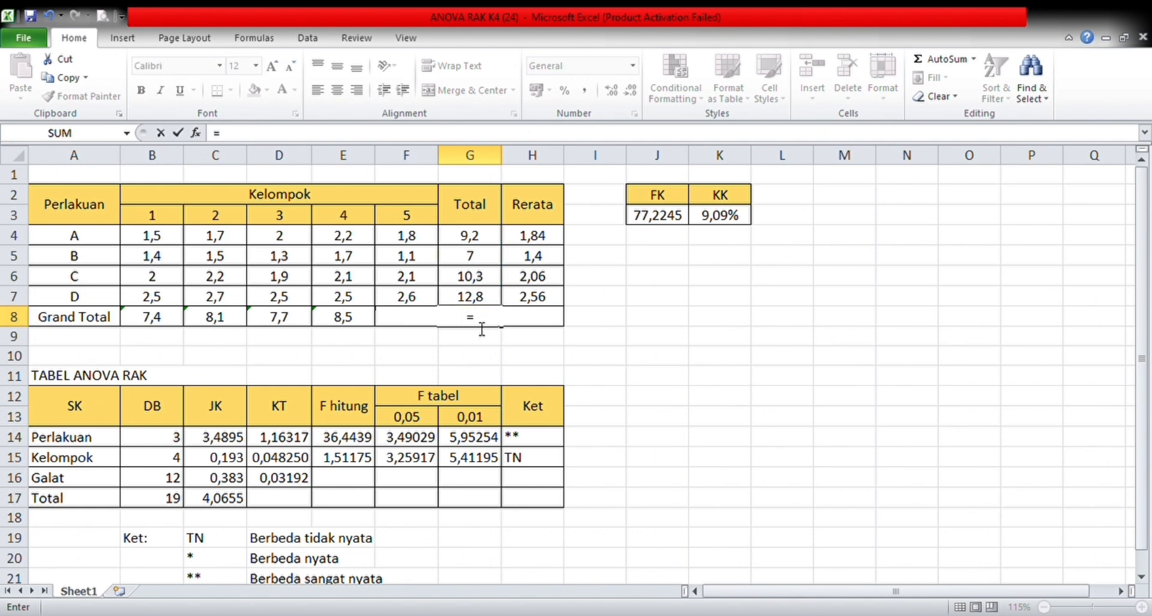
pyautogui.write('sum(')
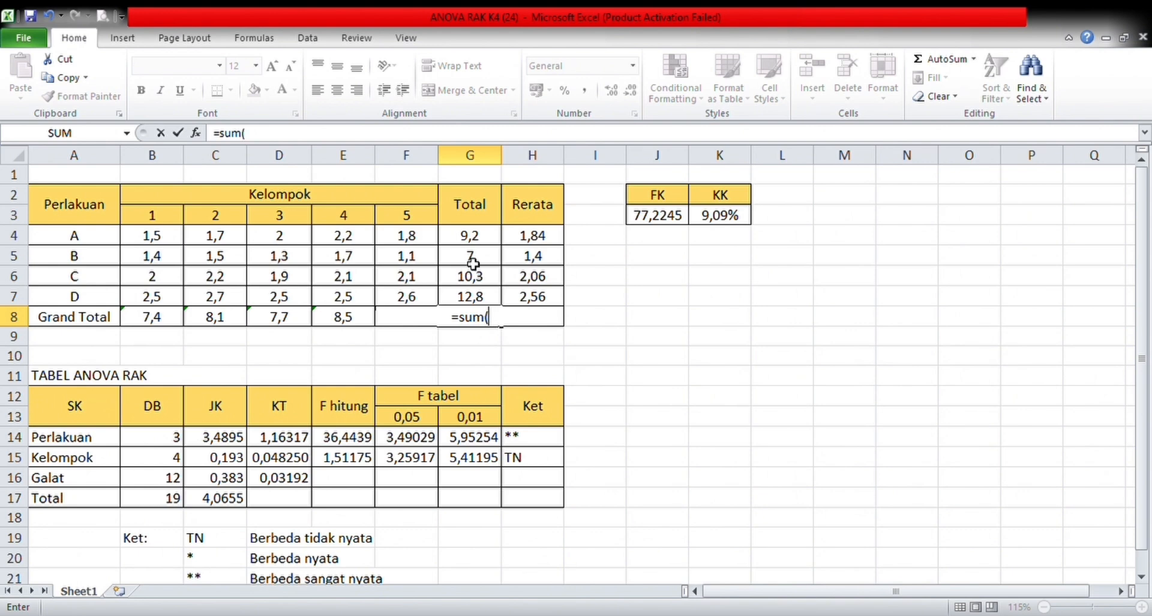
pyautogui.moveTo(473, 235); pyautogui.dragTo(483, 303)
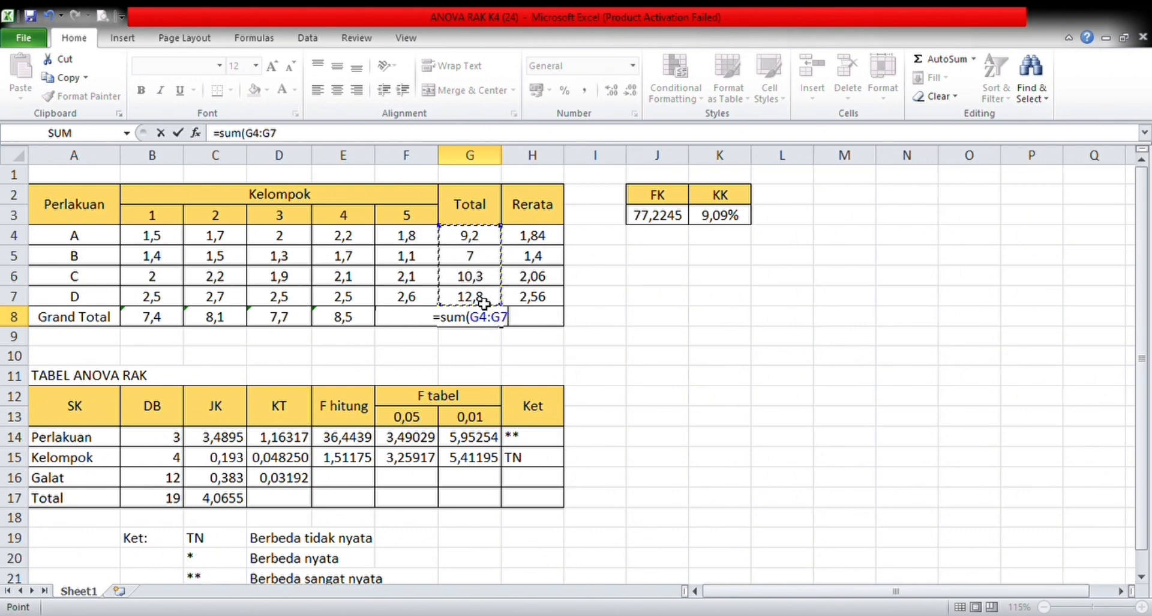
pyautogui.press('BackSpace')
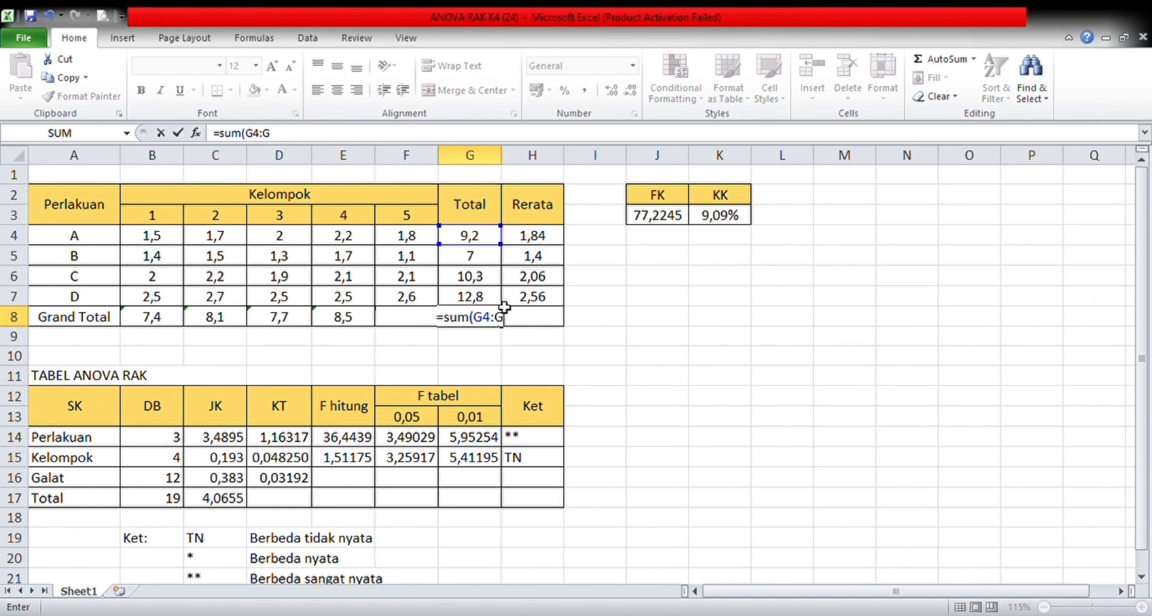
pyautogui.press('BackSpace')
pyautogui.press('BackSpace')
pyautogui.press('BackSpace')
pyautogui.press('BackSpace')
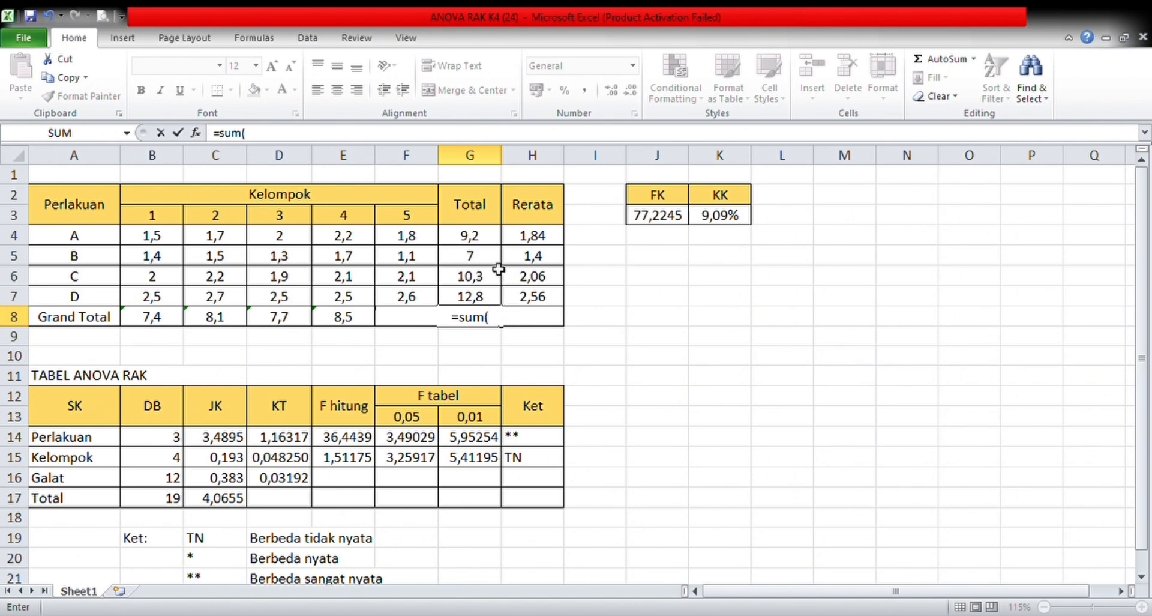
pyautogui.moveTo(474, 244); pyautogui.dragTo(483, 301)
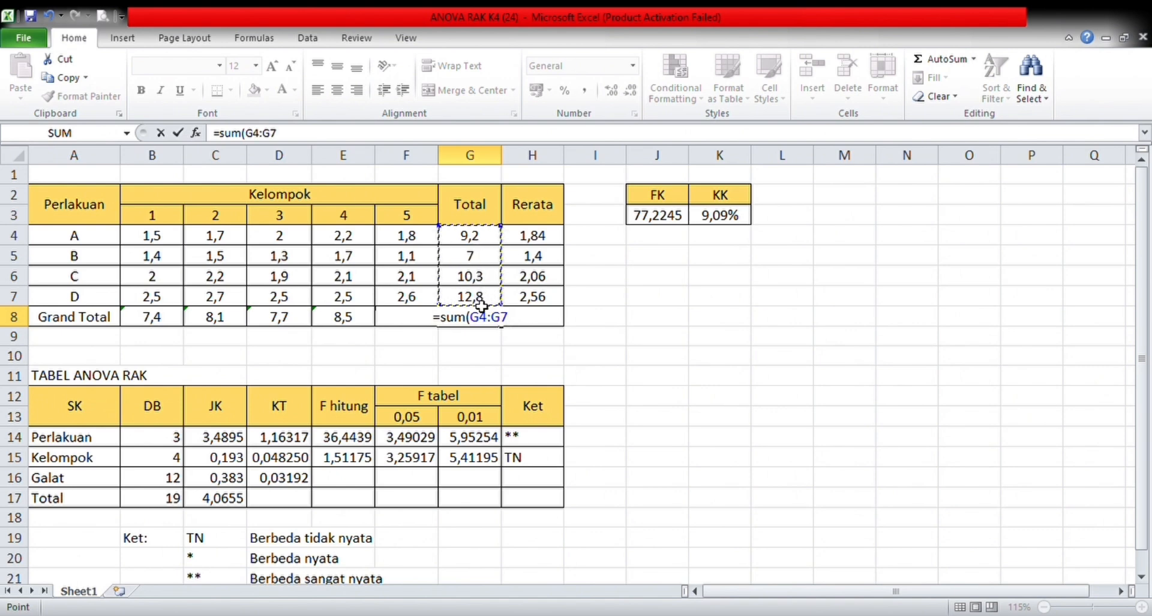
pyautogui.press('Return')
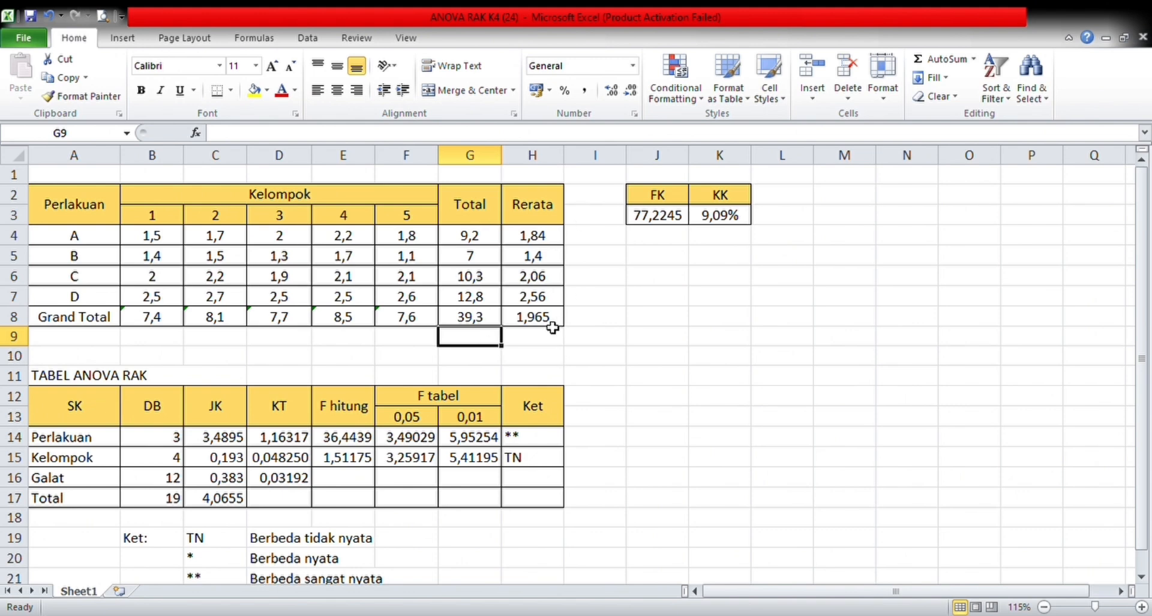
# Step: Calculate the Rerata of treatment A in cell H4 with an AVERAGE over B4:F4
pyautogui.click(551, 237)
pyautogui.write('=av')
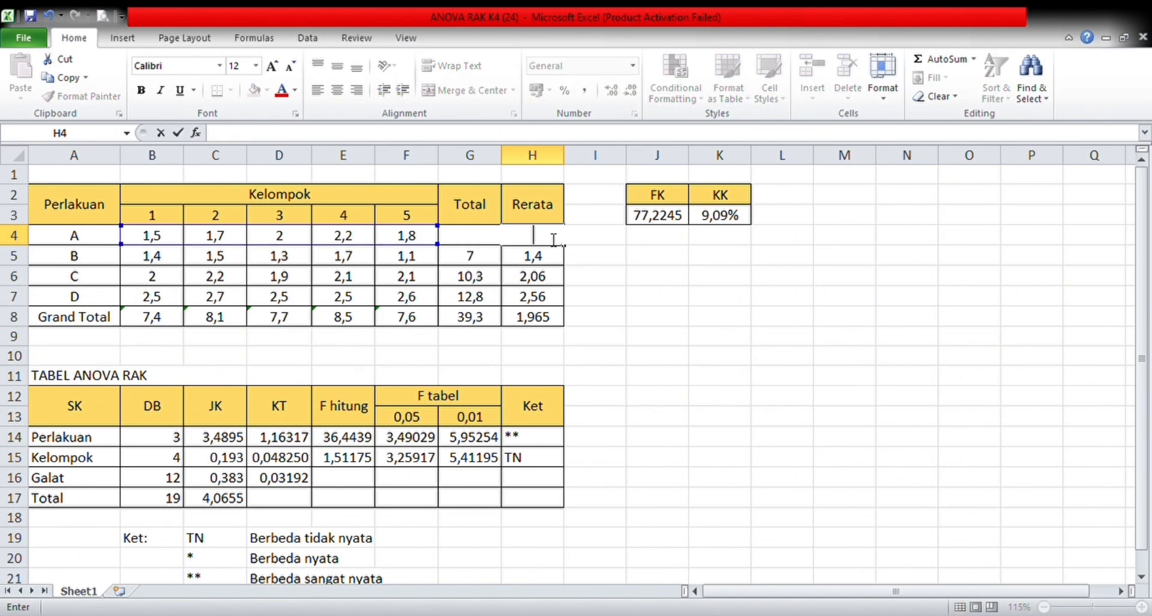
pyautogui.write('erage')
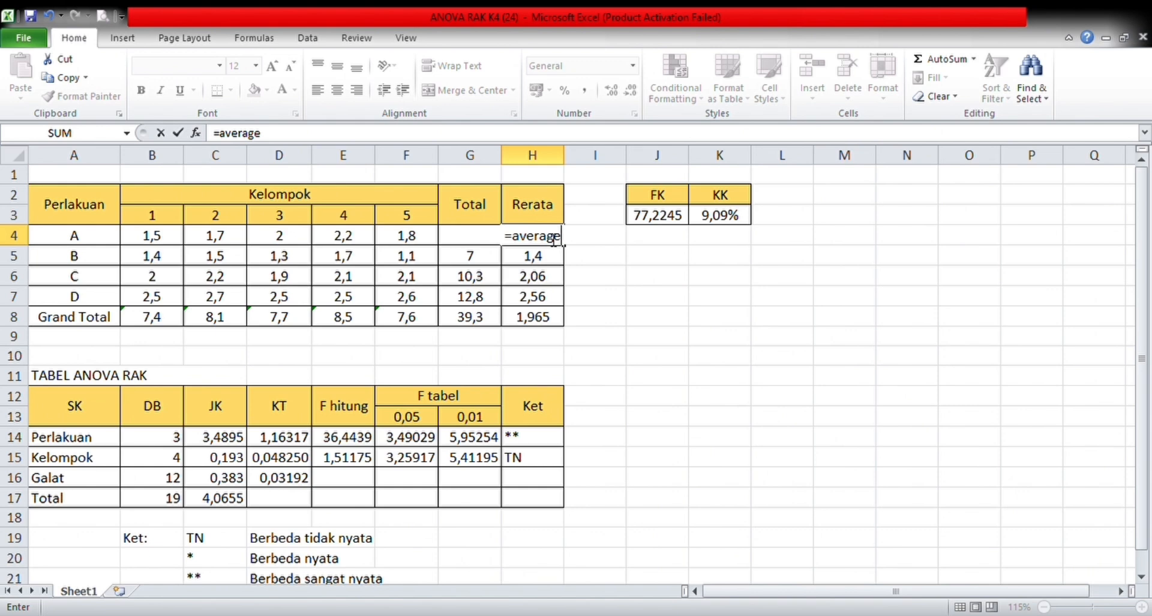
pyautogui.write('(')
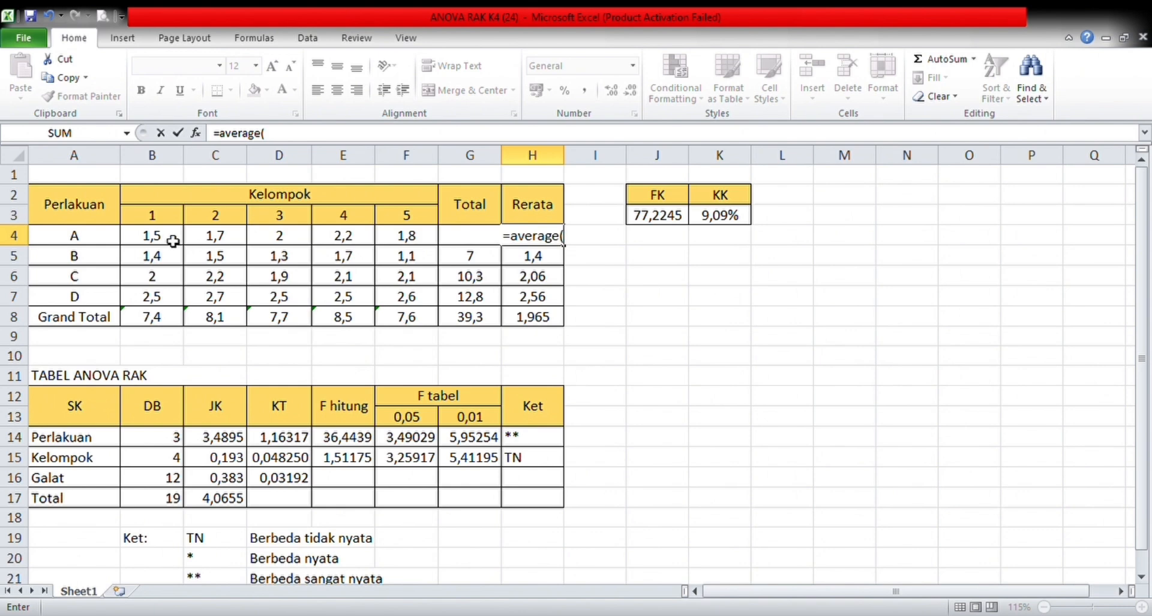
pyautogui.moveTo(172, 237); pyautogui.dragTo(400, 246)
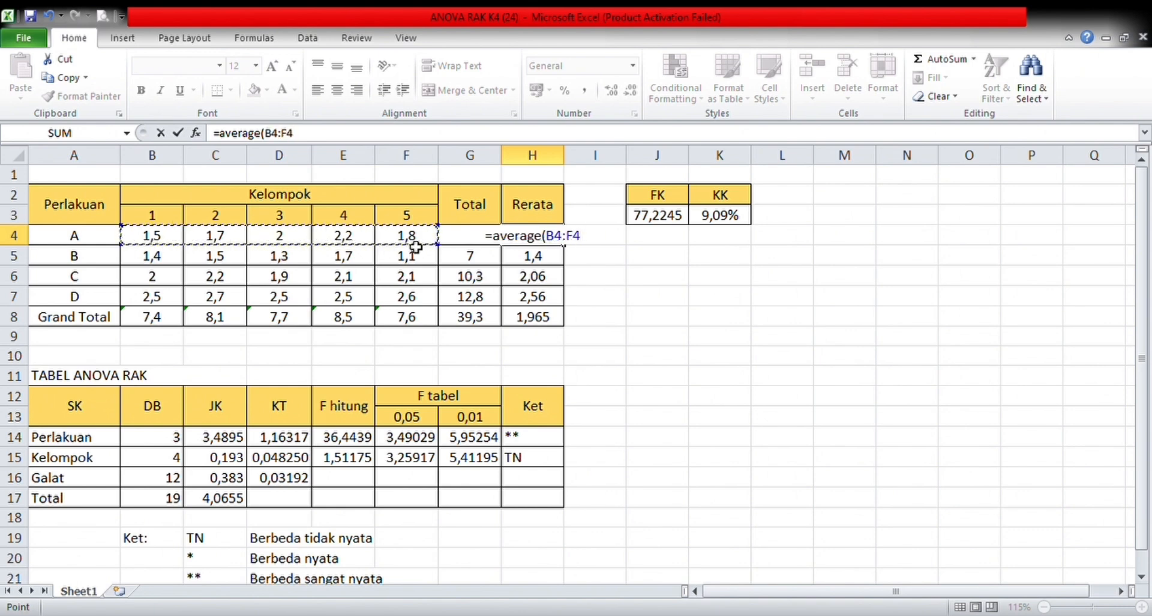
pyautogui.press('Return')
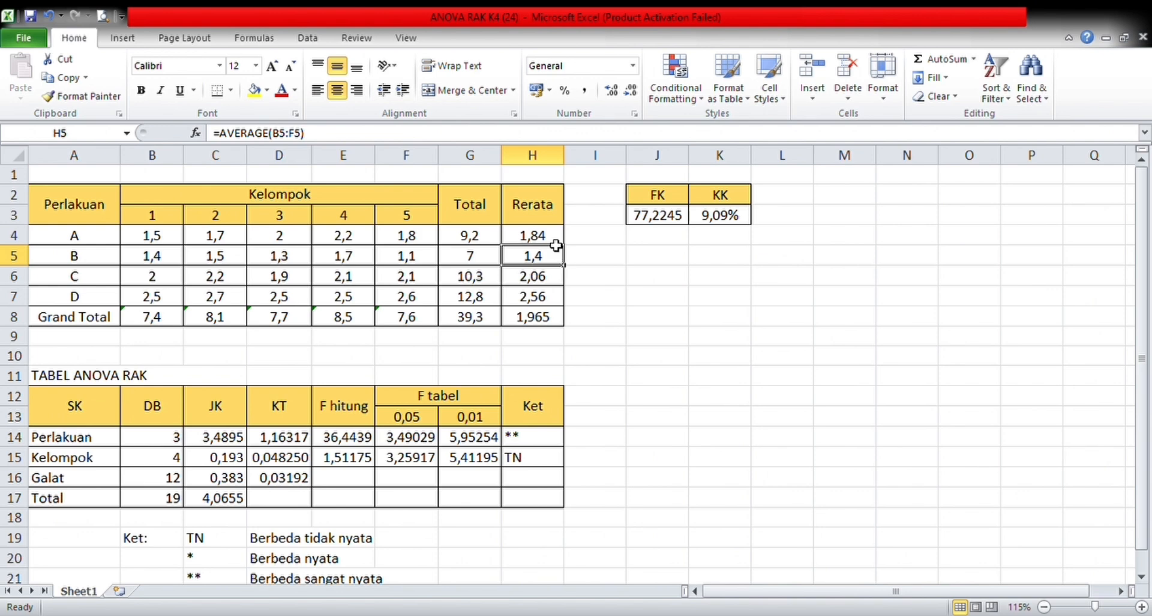
# Step: Replace the Rerata of treatment B in cell H5 with an AVERAGE over B5:F5
pyautogui.press('Delete')
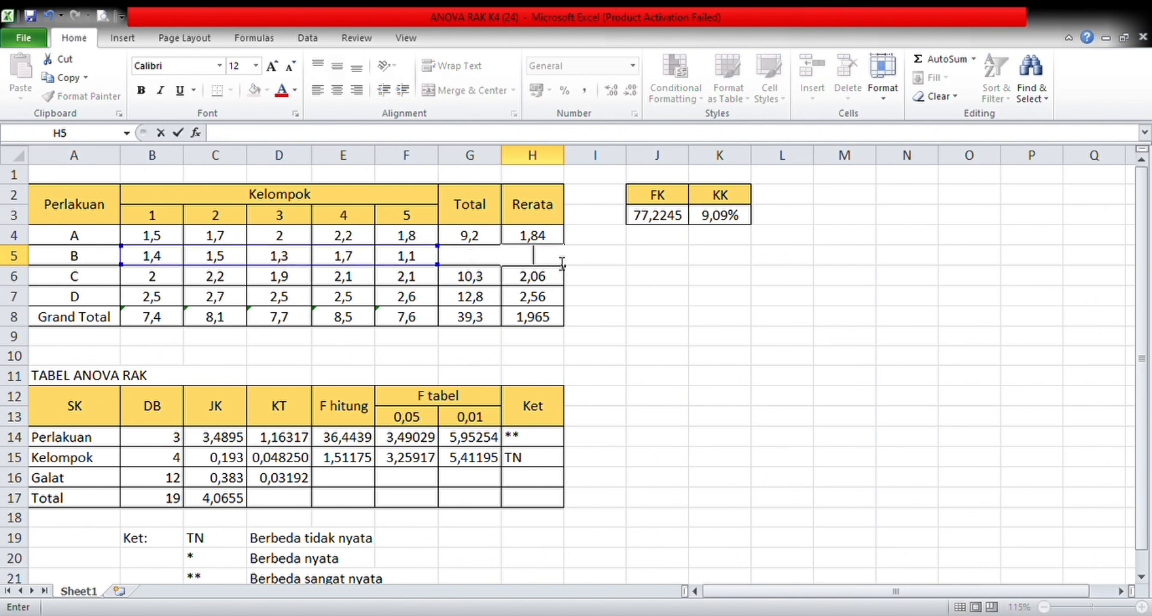
pyautogui.write('=av')
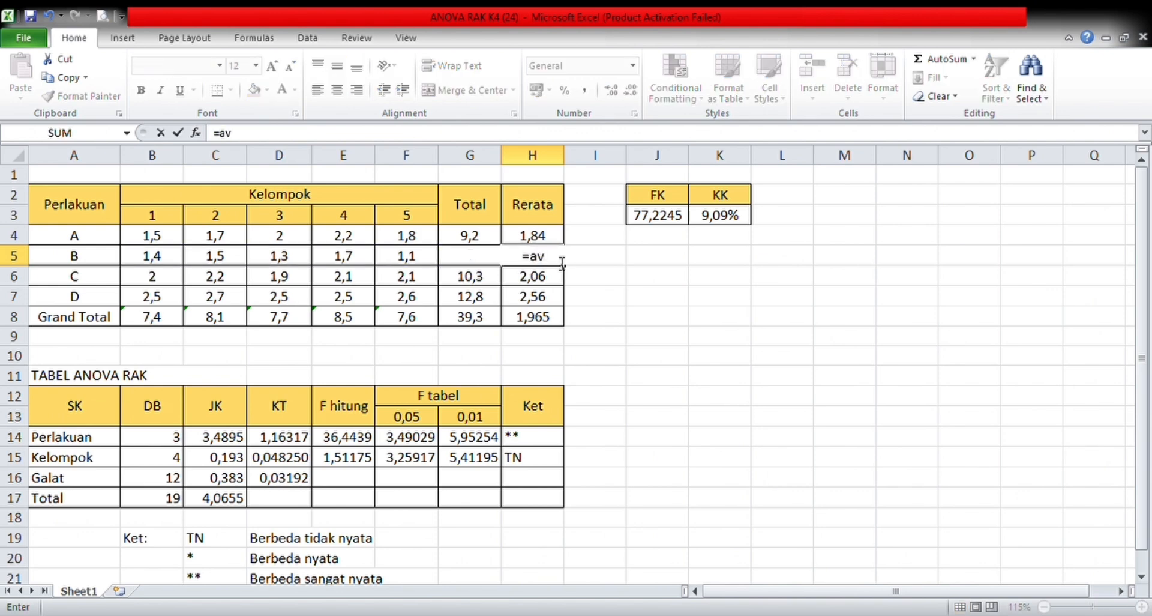
pyautogui.write('erage(')
pyautogui.moveTo(173, 264); pyautogui.dragTo(422, 258)
pyautogui.press('Return')
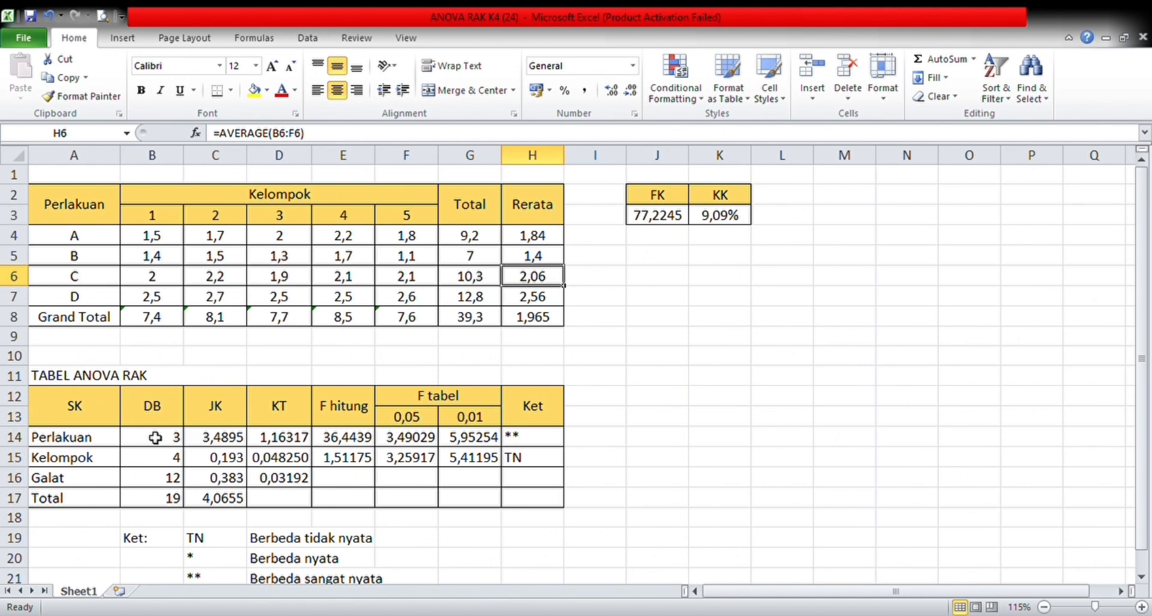
# Step: Enter the Perlakuan degrees of freedom (DB) in cell B14 as the formula =4-1
pyautogui.click(176, 444)
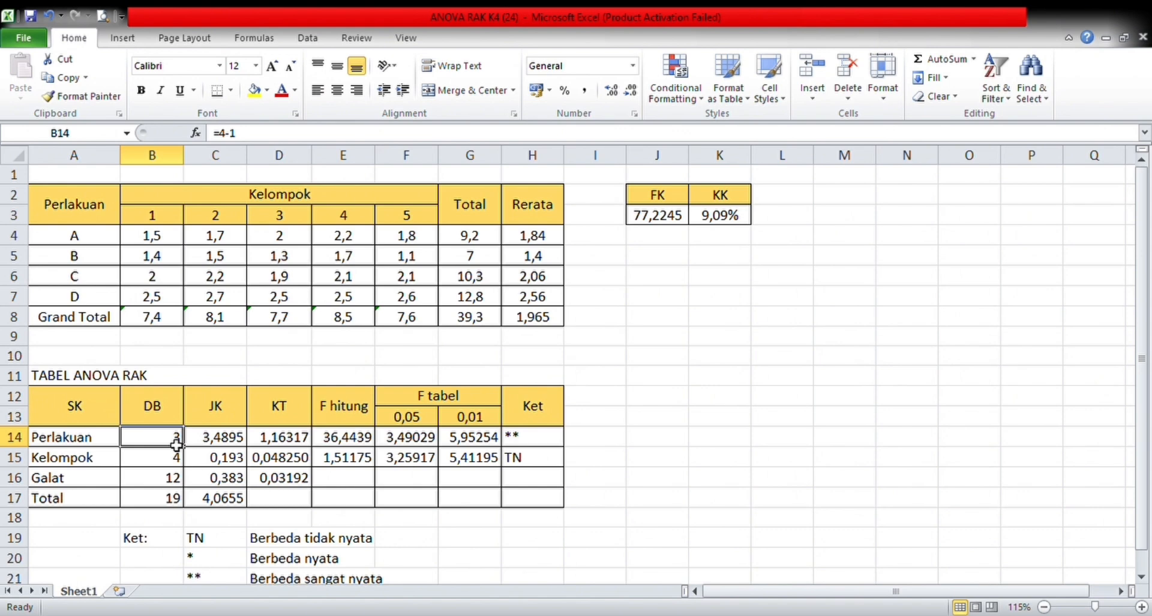
pyautogui.press('BackSpace')
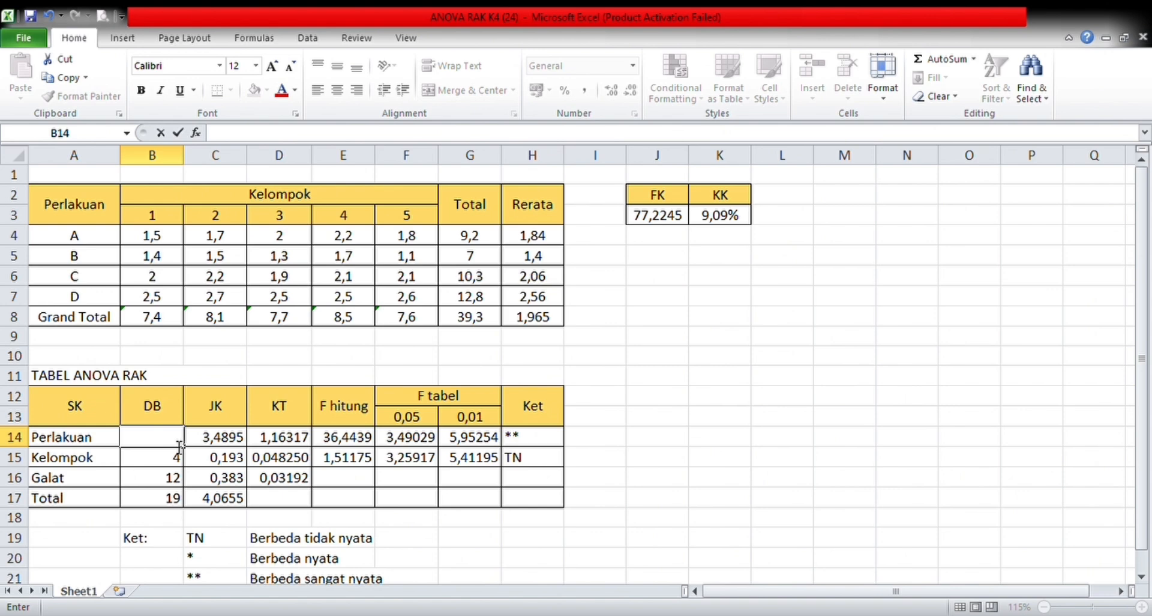
pyautogui.write('=')
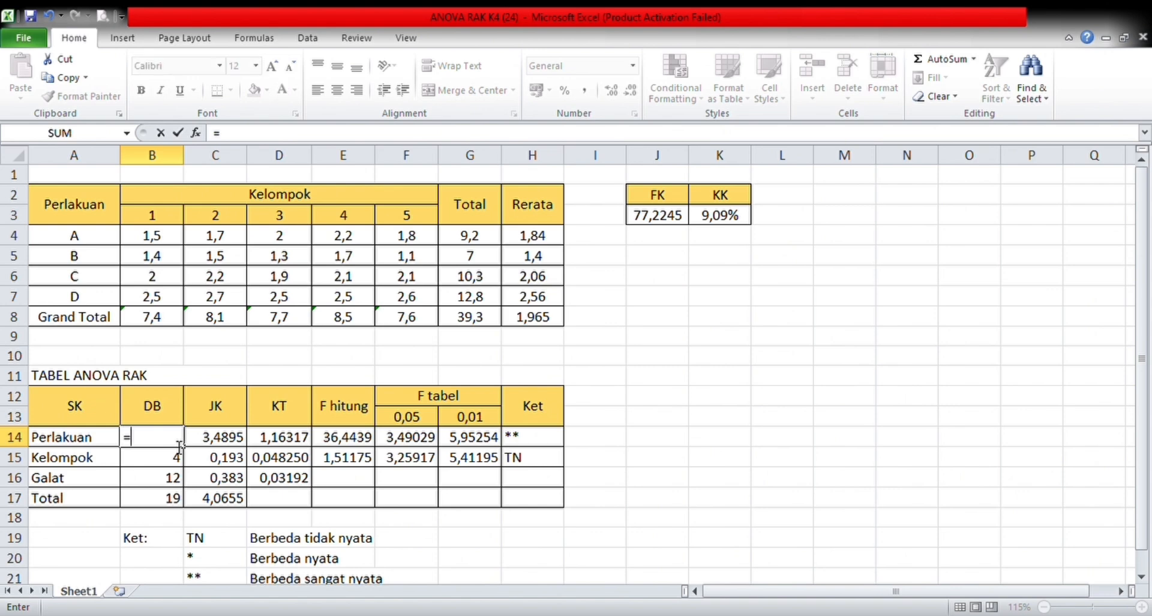
pyautogui.write('4-1')
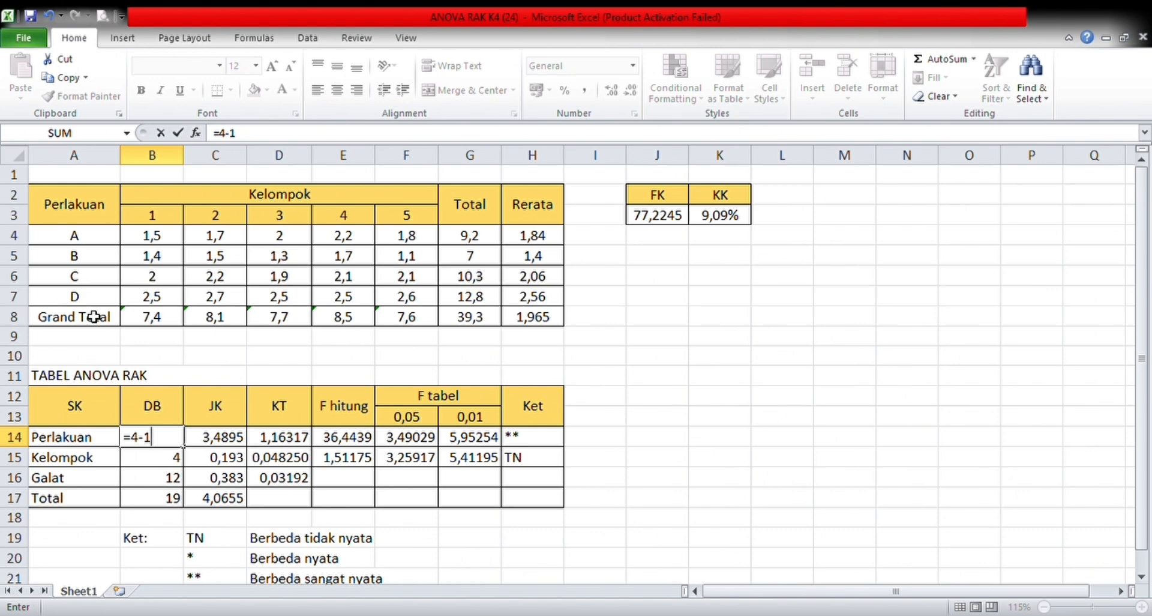
pyautogui.press('Return')
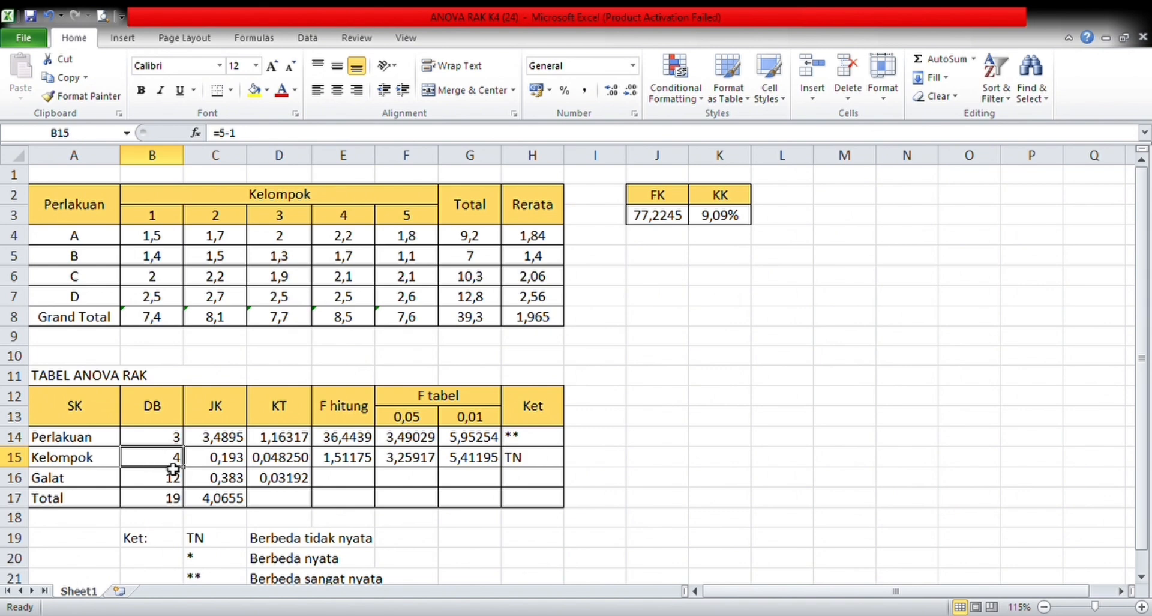
# Step: Enter the Kelompok degrees of freedom (DB) in cell B15 as the formula =5-1
pyautogui.press('BackSpace')
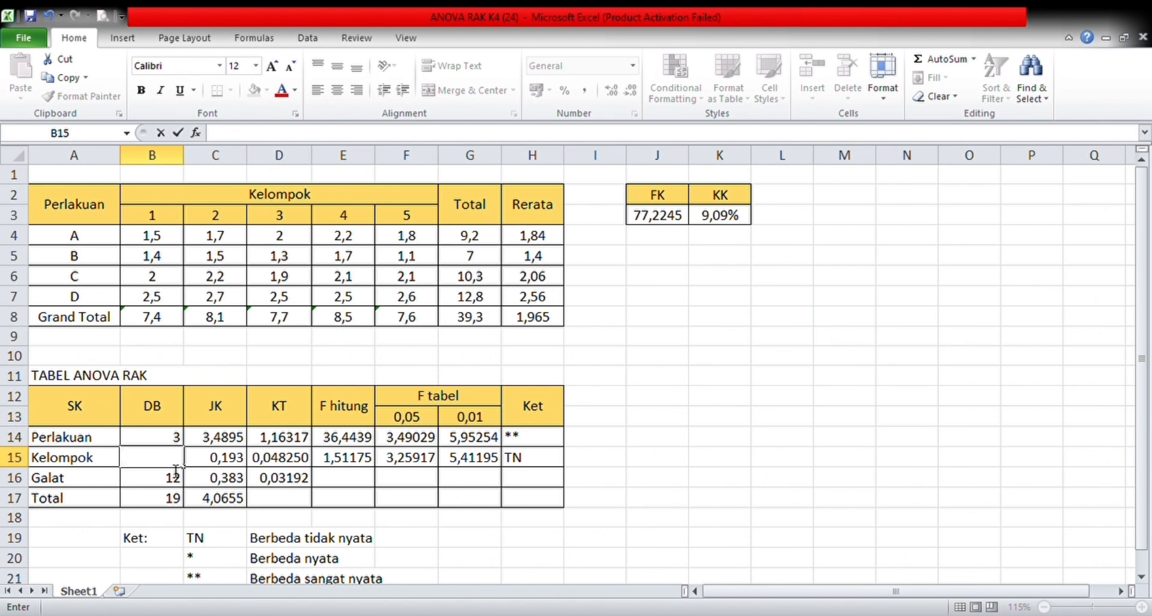
pyautogui.write('=5')
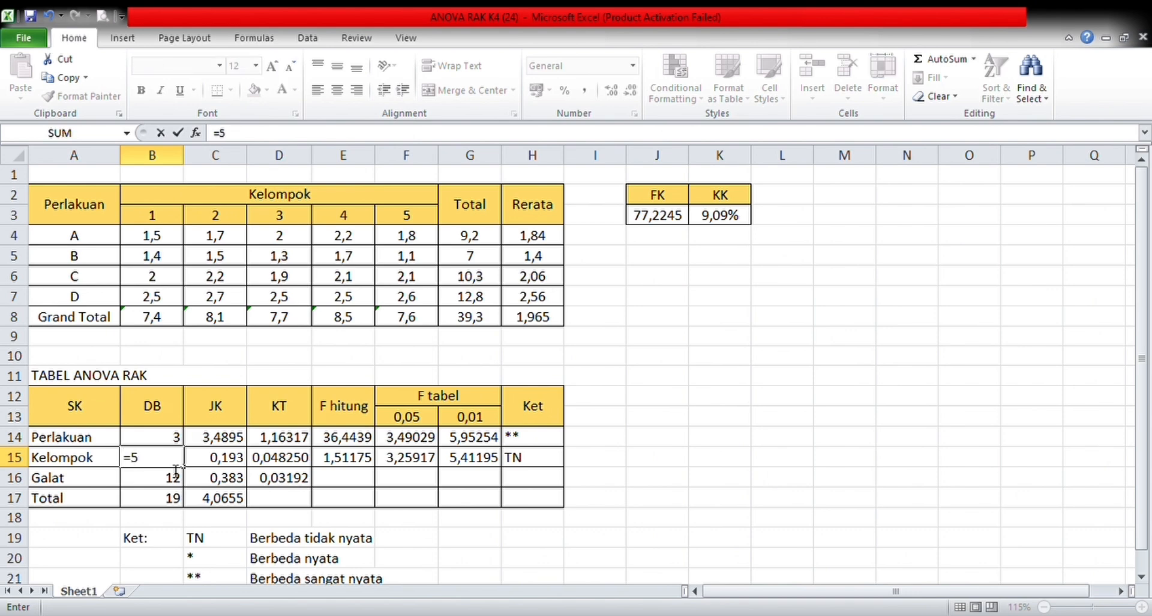
pyautogui.write('-2')
pyautogui.press('BackSpace')
pyautogui.write('1')
pyautogui.press('Return')
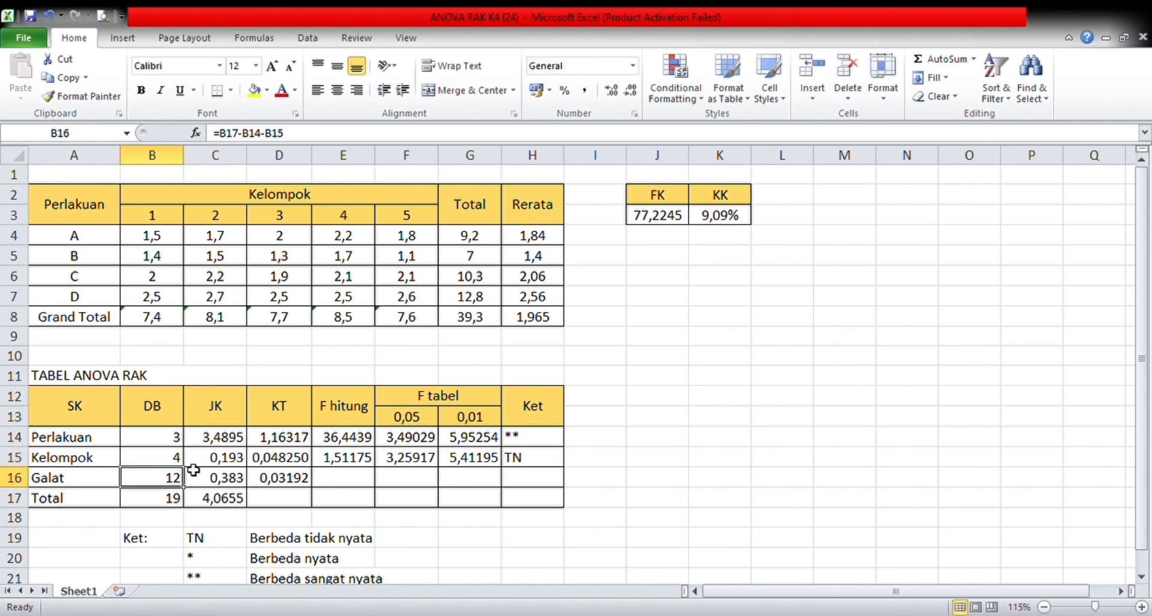
# Step: Replace the Total degrees of freedom (DB) in cell B17 with the formula =4*5-1
pyautogui.click(166, 504)
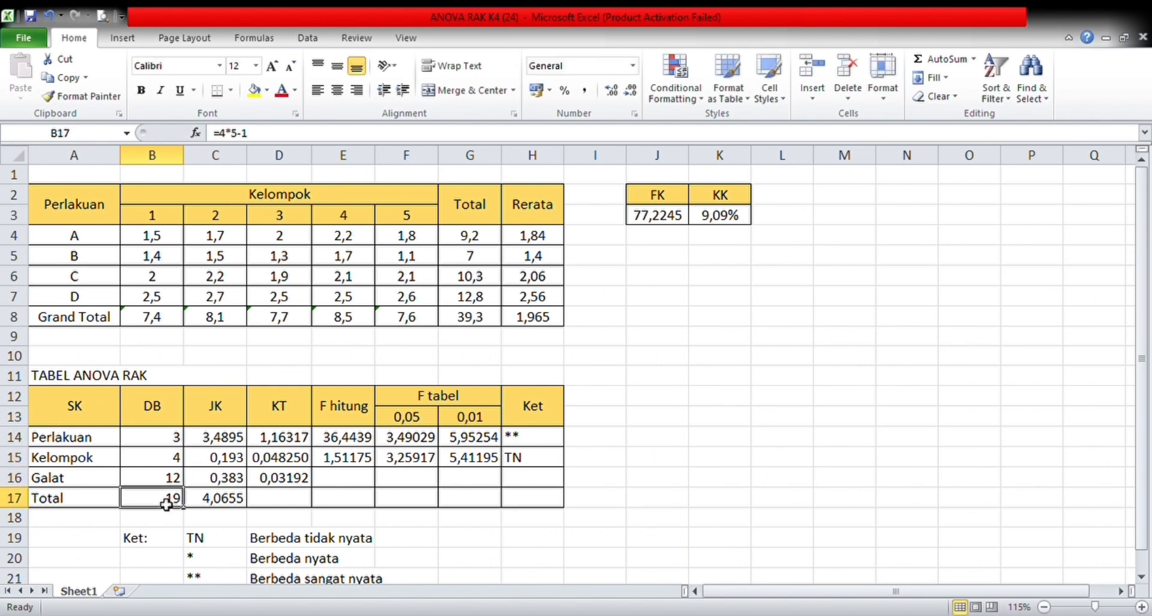
pyautogui.press('BackSpace')
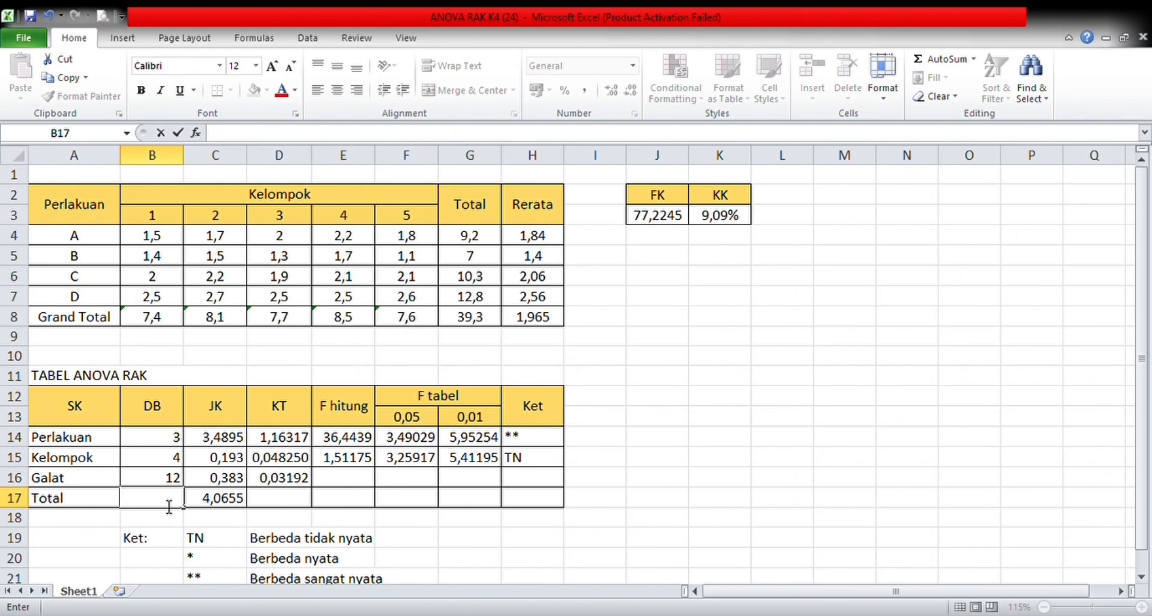
pyautogui.write('=')
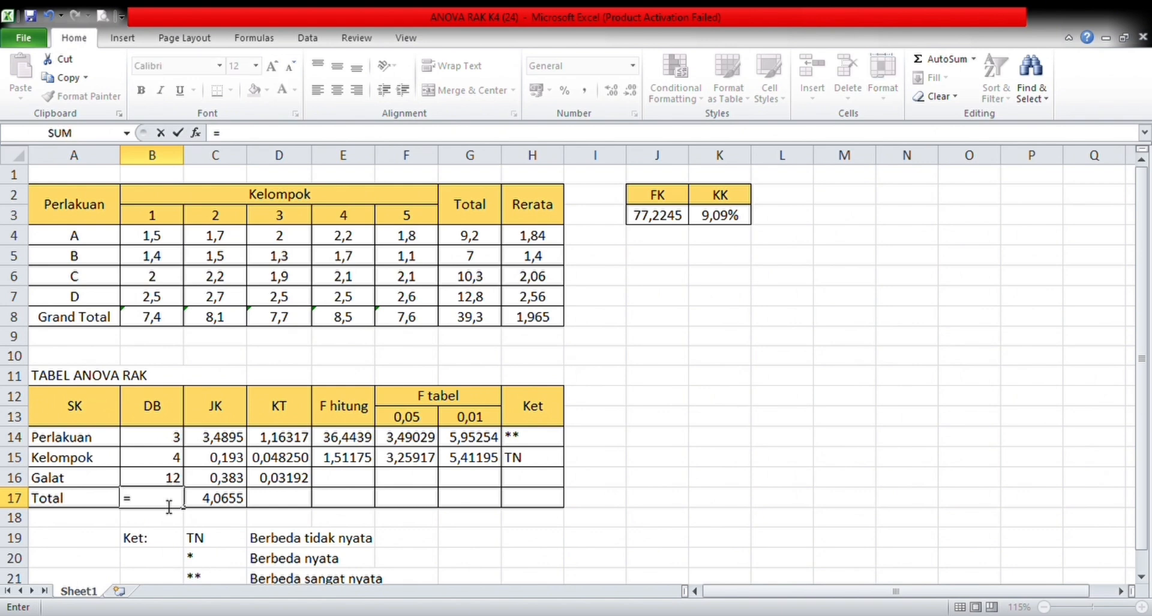
pyautogui.write('4*5-1')
pyautogui.press('Return')
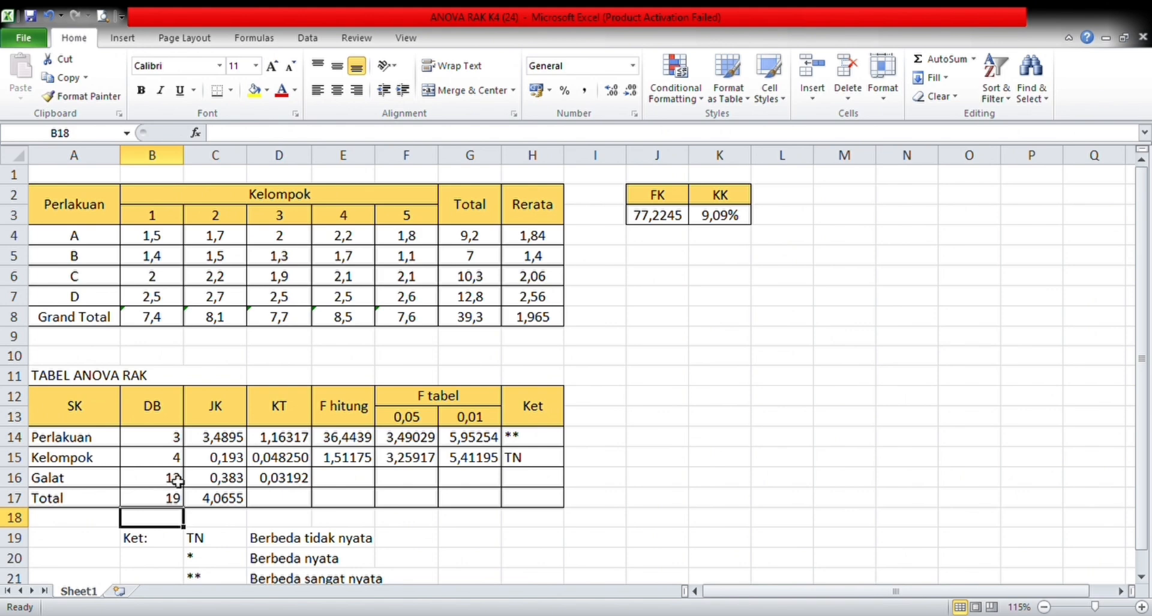
# Step: Replace the Galat degrees of freedom (DB) in cell B16 with the formula =B17-B14-B15
pyautogui.click(141, 487)
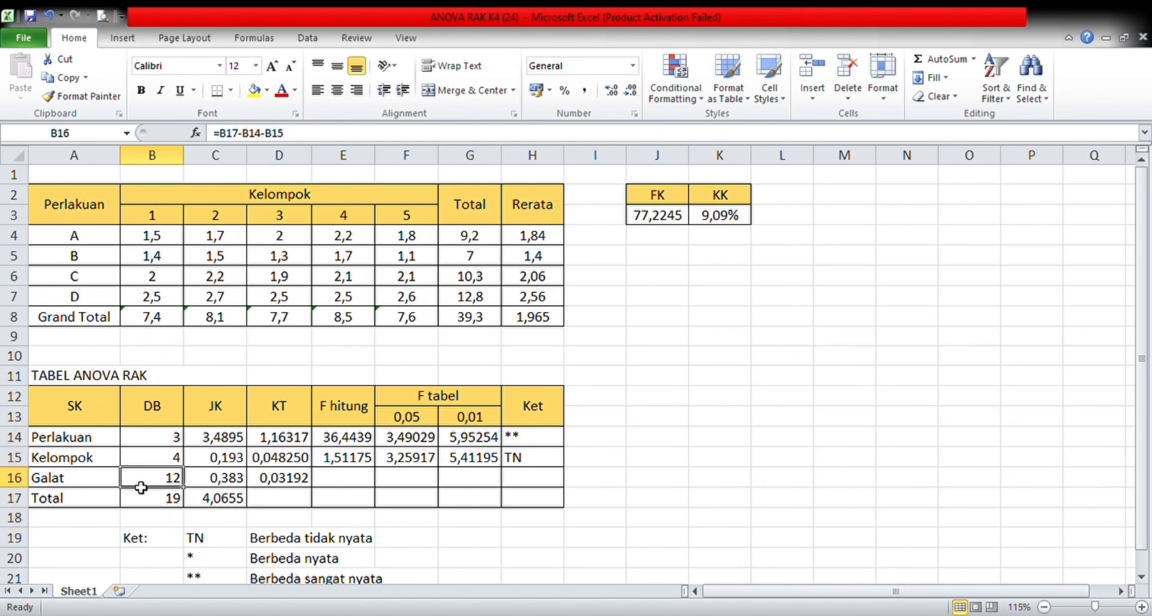
pyautogui.doubleClick(143, 488)
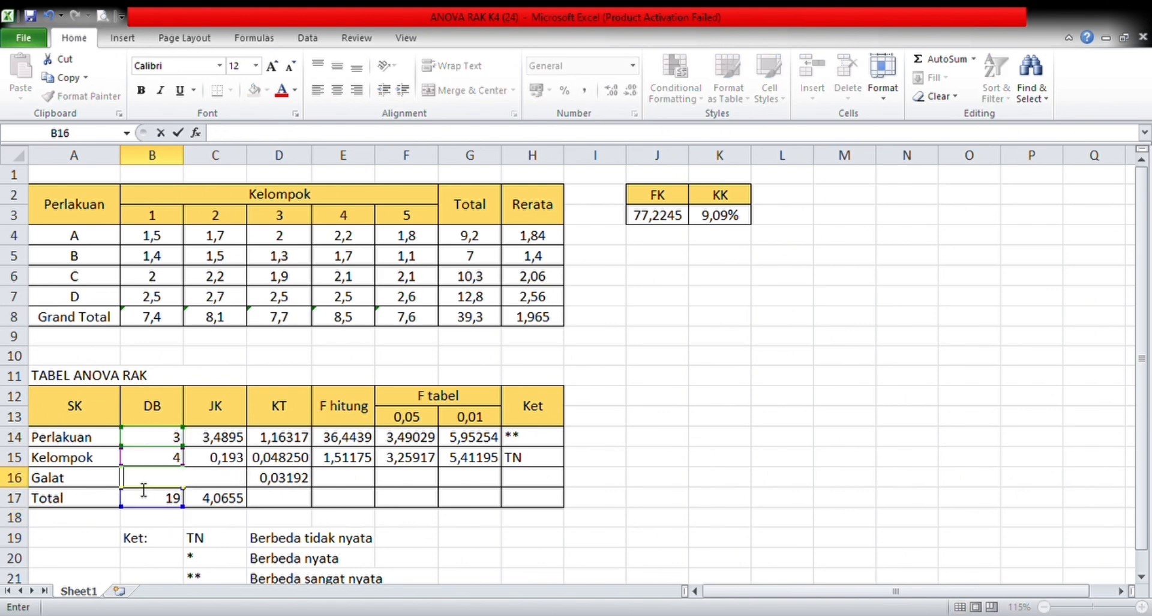
pyautogui.write('=')
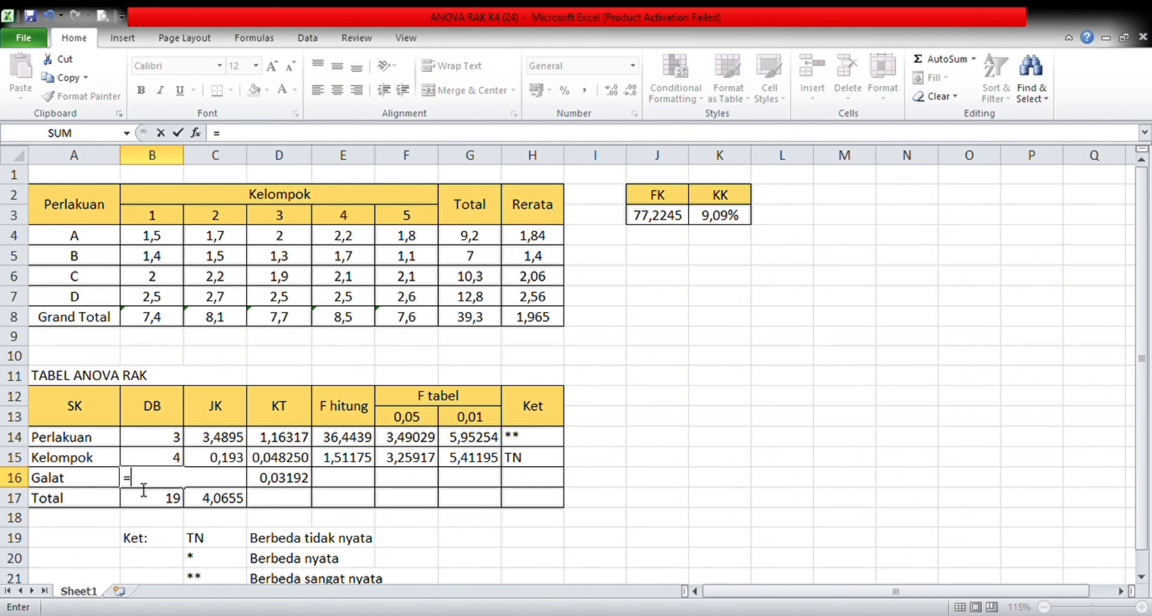
pyautogui.click(147, 503)
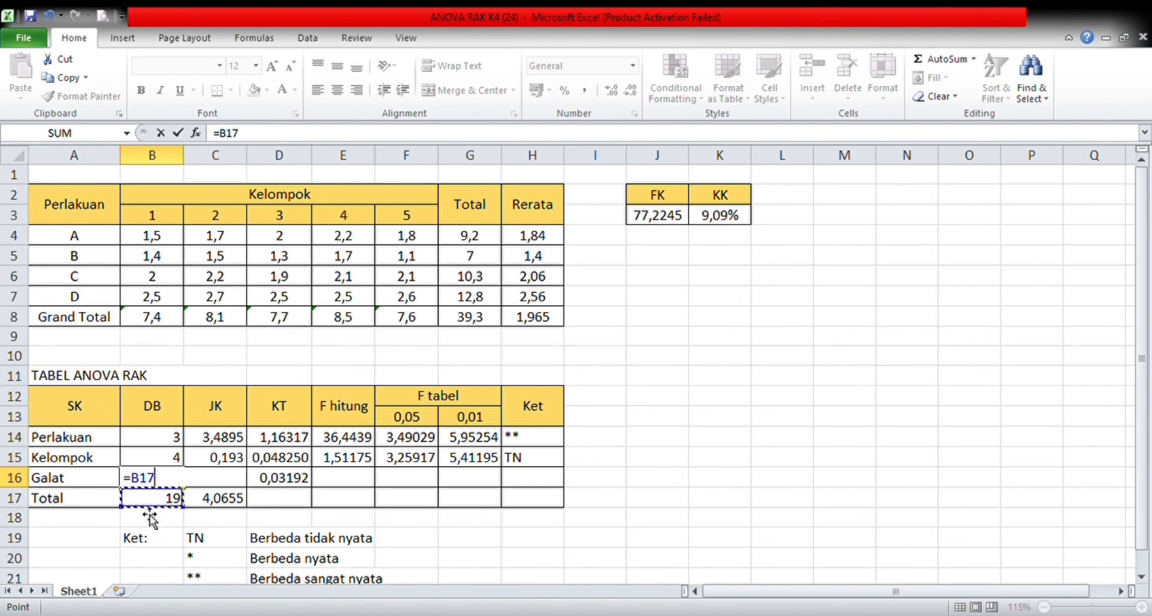
pyautogui.write('-')
pyautogui.click(159, 441)
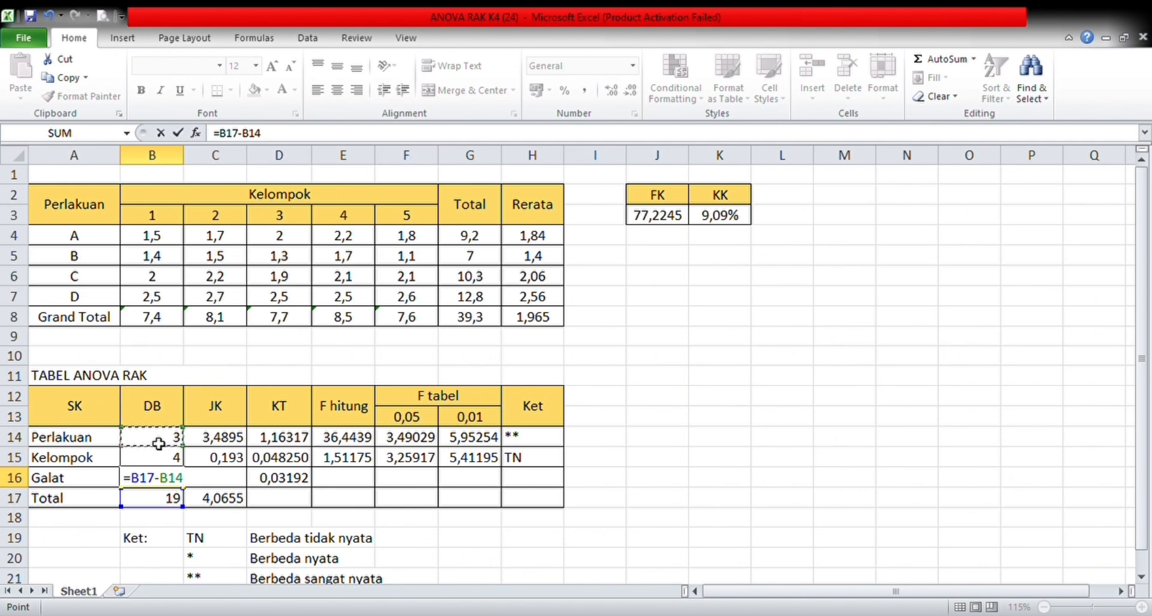
pyautogui.write('-')
pyautogui.click(151, 467)
pyautogui.press('Return')
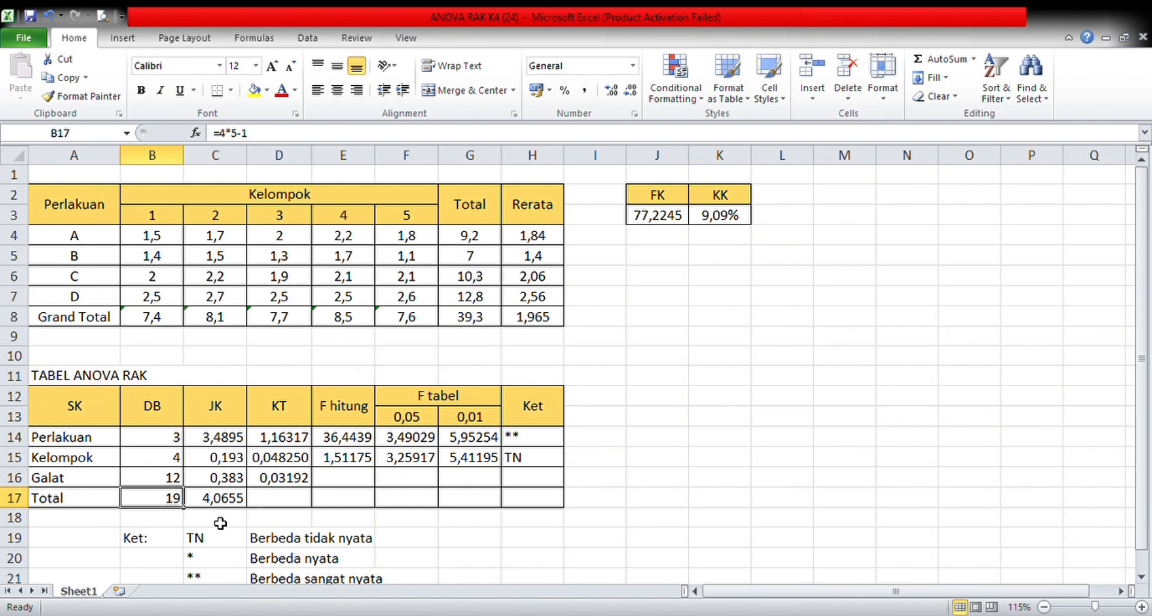
# Step: Replace the Total sum of squares (JK) in cell C17 with the formula =SUMSQ(B4:F7)-J3
pyautogui.click(227, 504)
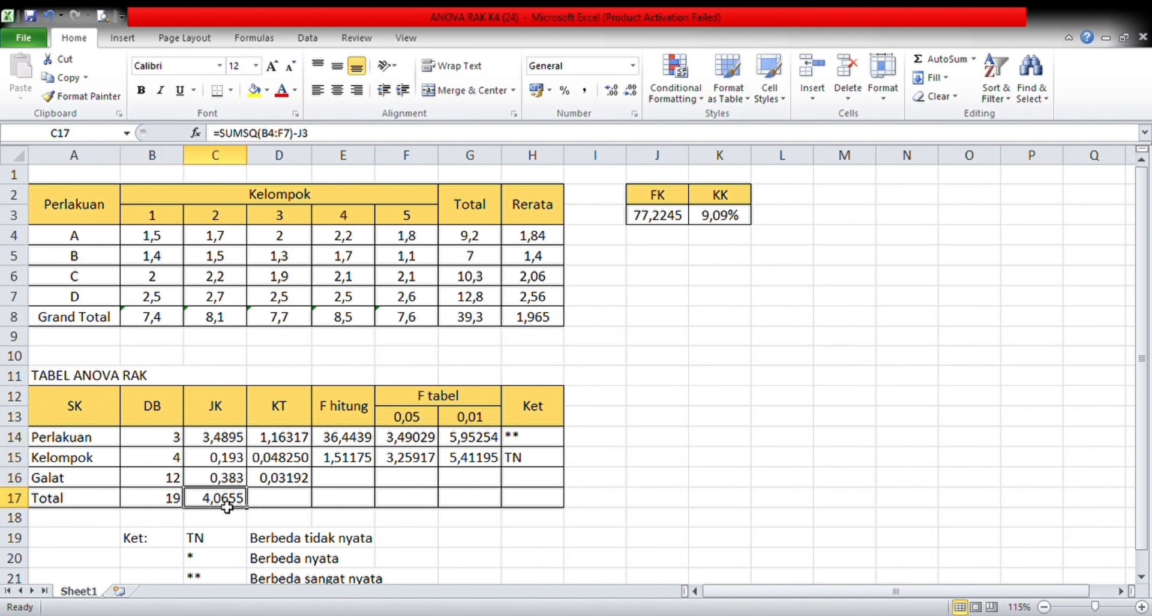
pyautogui.press('BackSpace')
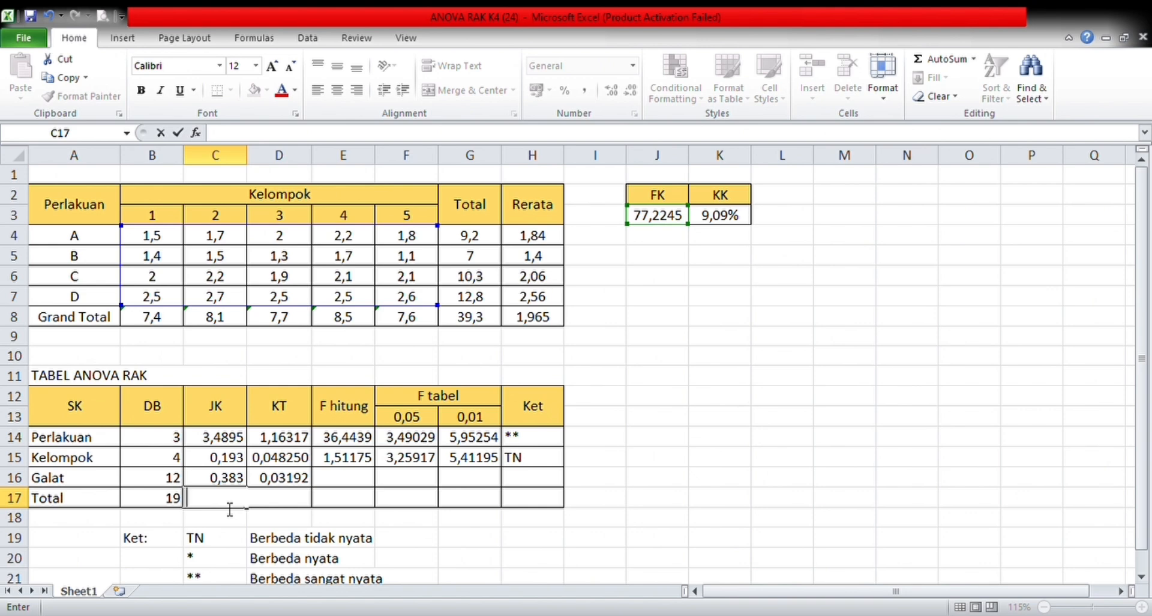
pyautogui.write('=')
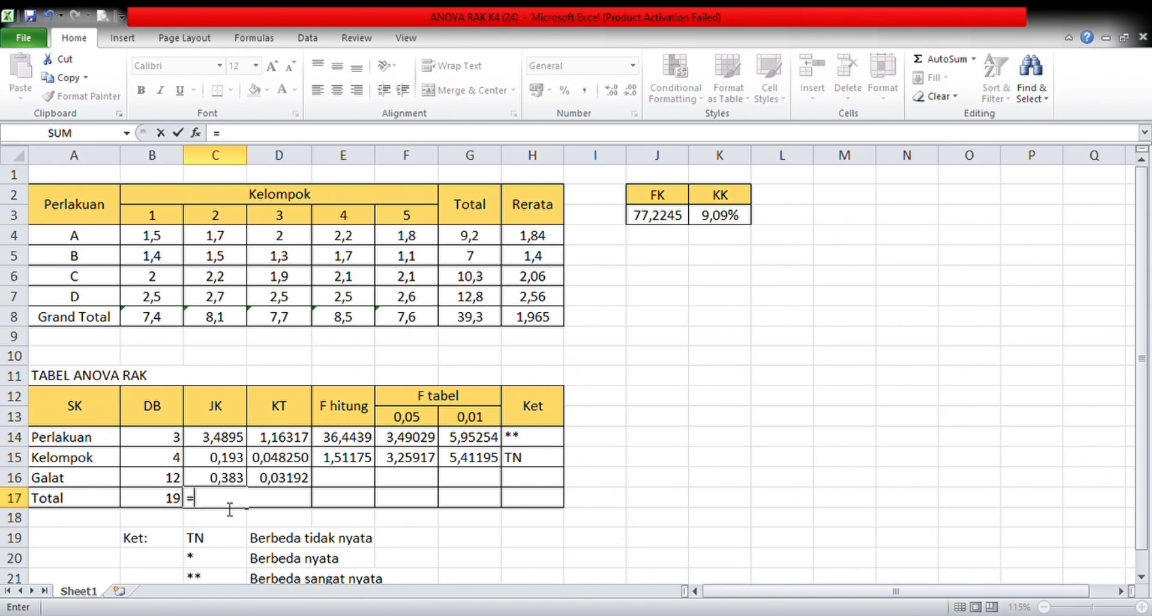
pyautogui.write('sumsq')
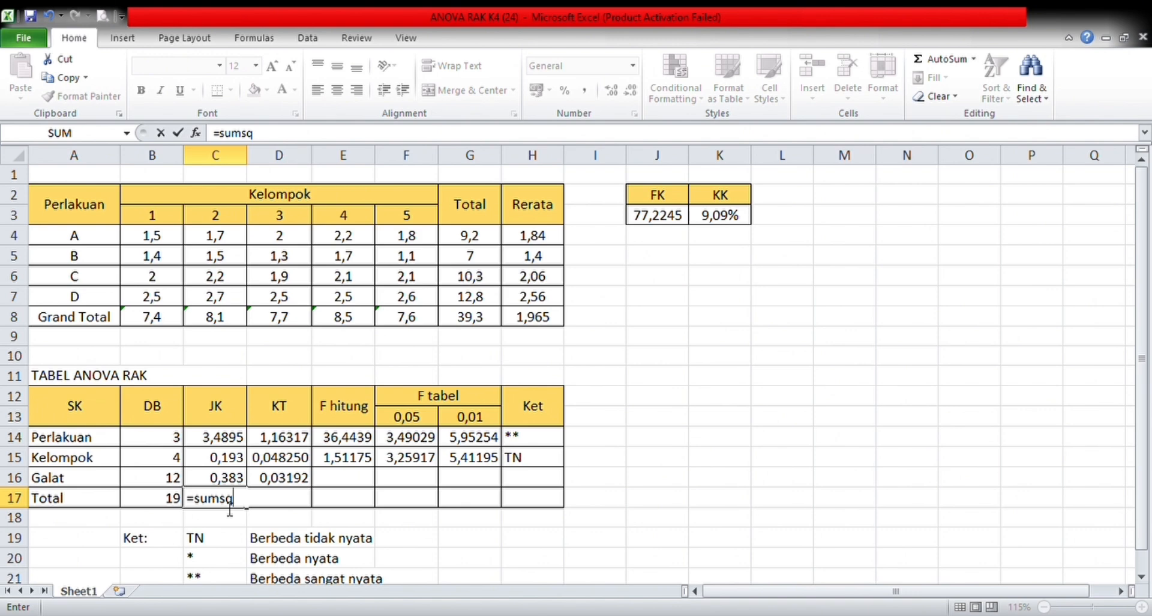
pyautogui.write('(')
pyautogui.moveTo(161, 236); pyautogui.dragTo(432, 304)
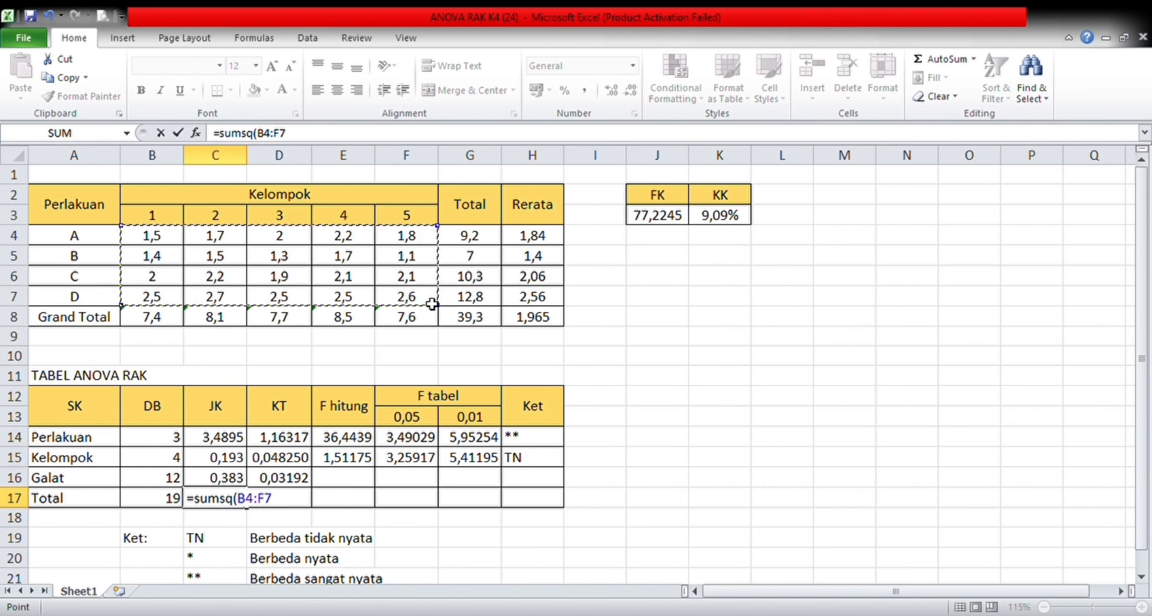
pyautogui.write(')-')
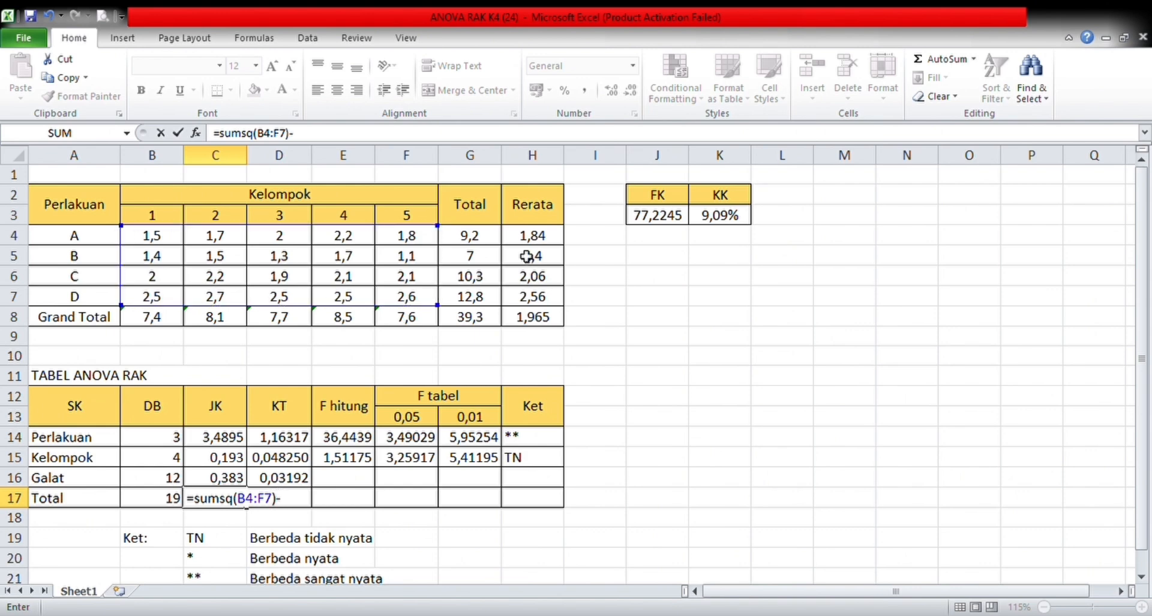
pyautogui.click(672, 216)
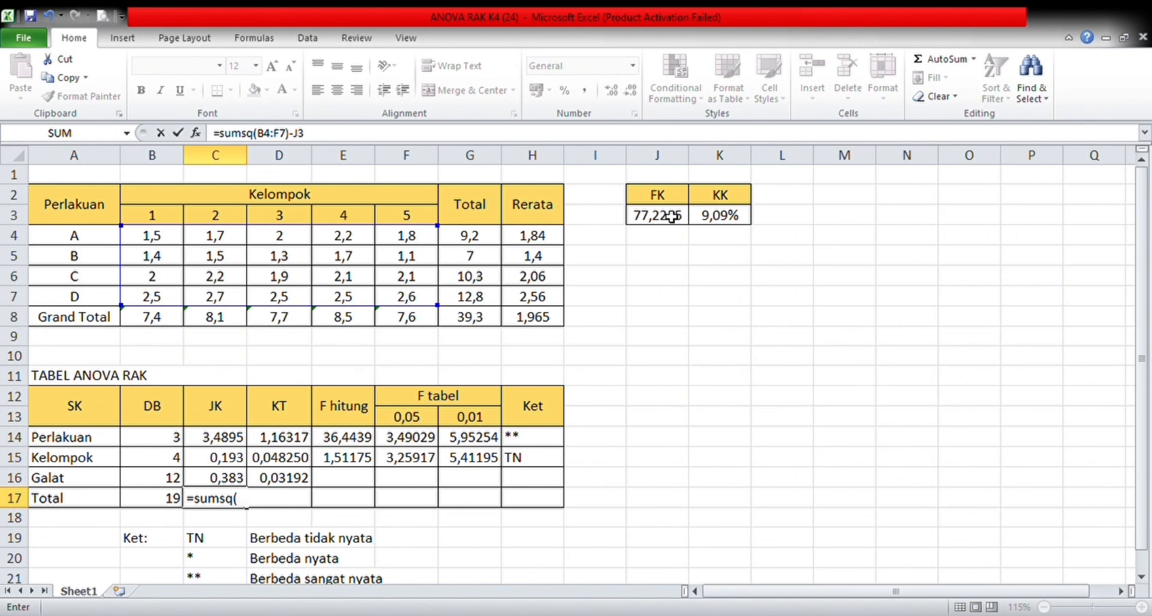
pyautogui.press('Return')
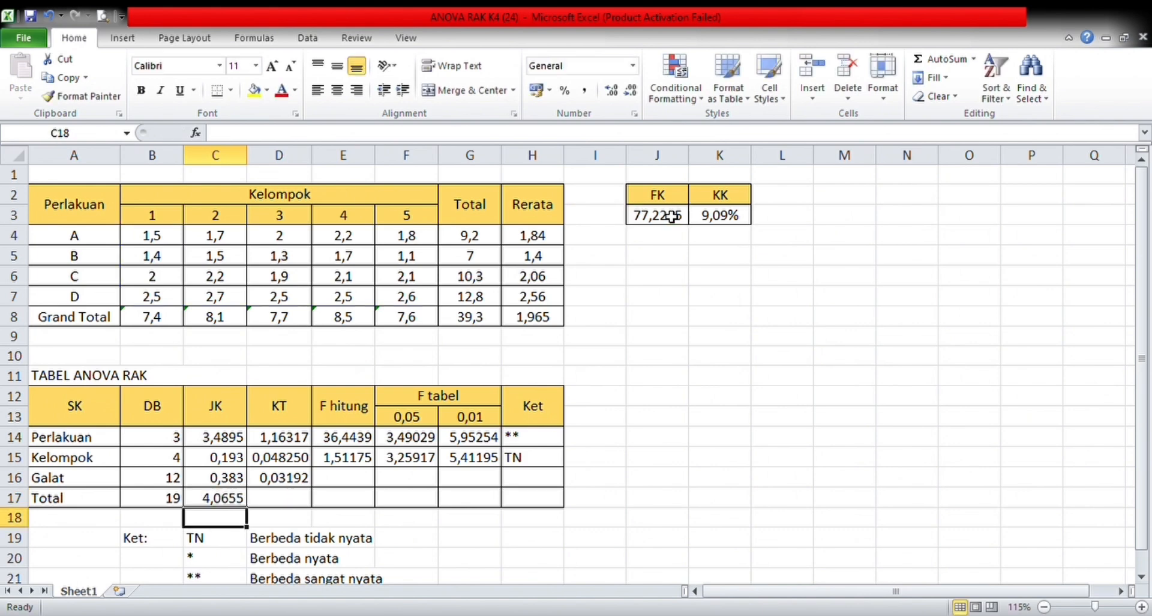
pyautogui.click(525, 315)
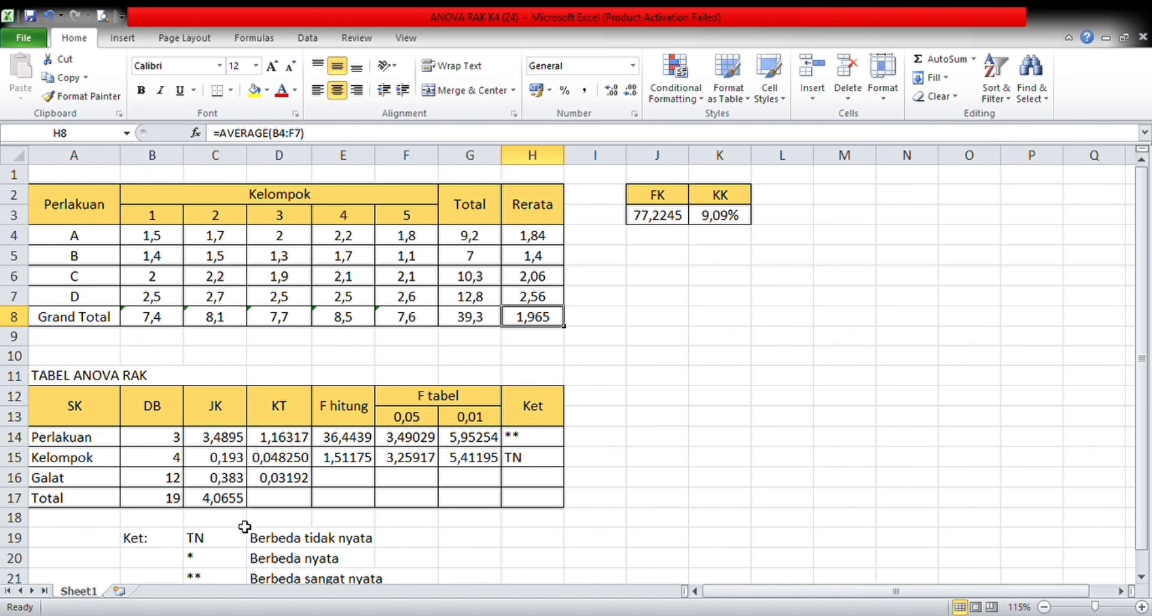
# Step: Replace the Perlakuan sum of squares (JK) in cell C14 with the formula =SUMSQ(G4:G7)/5-J3
pyautogui.click(237, 445)
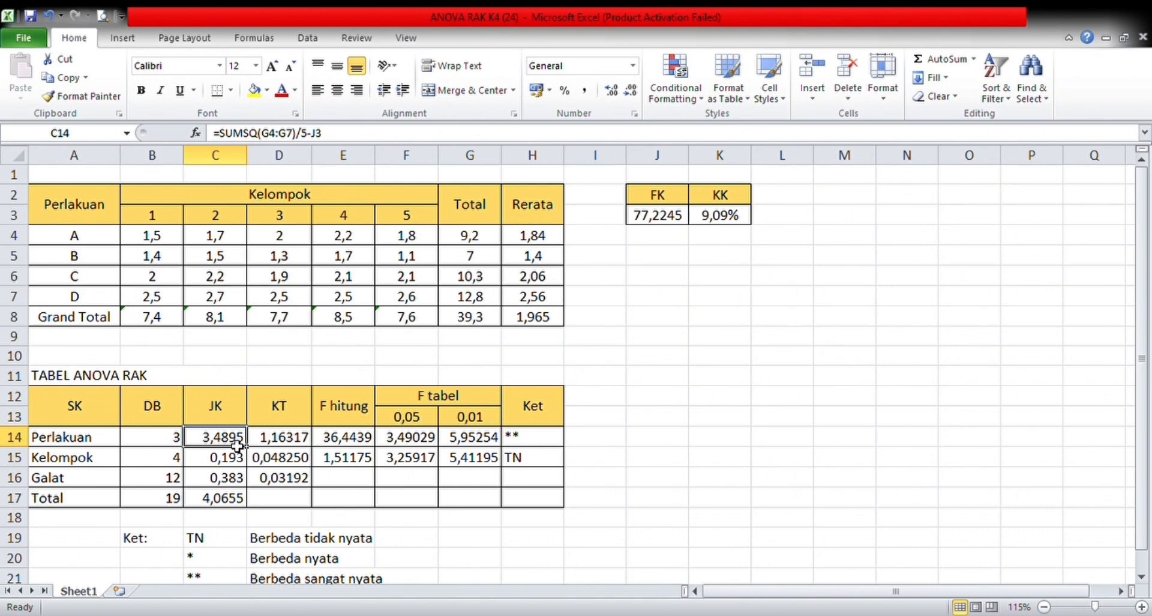
pyautogui.press('Delete')
pyautogui.write('=')
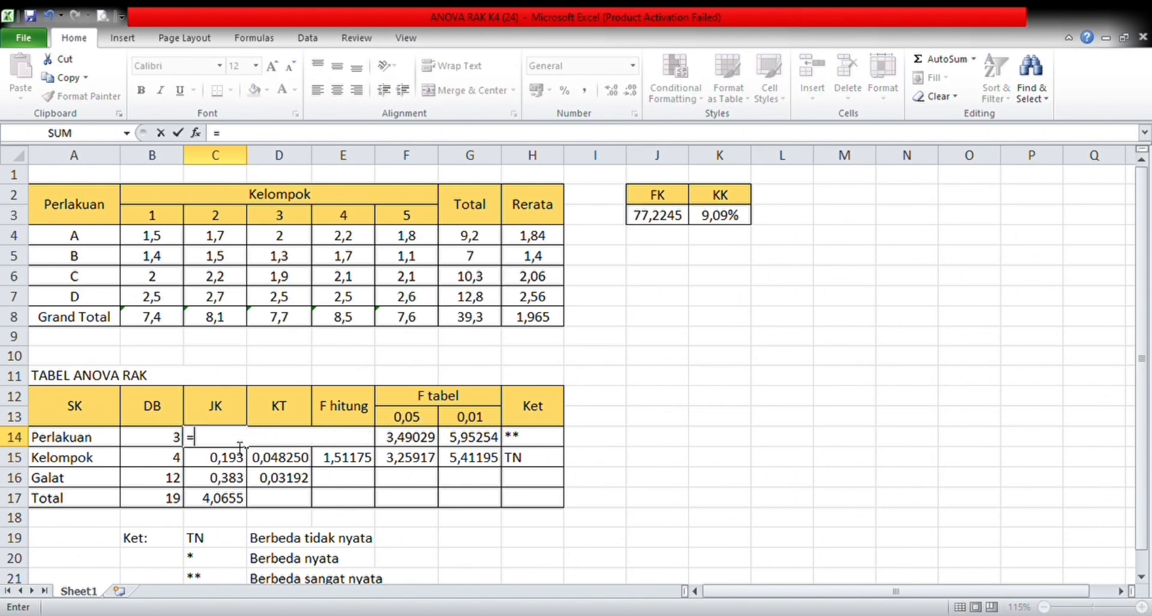
pyautogui.write('sums')
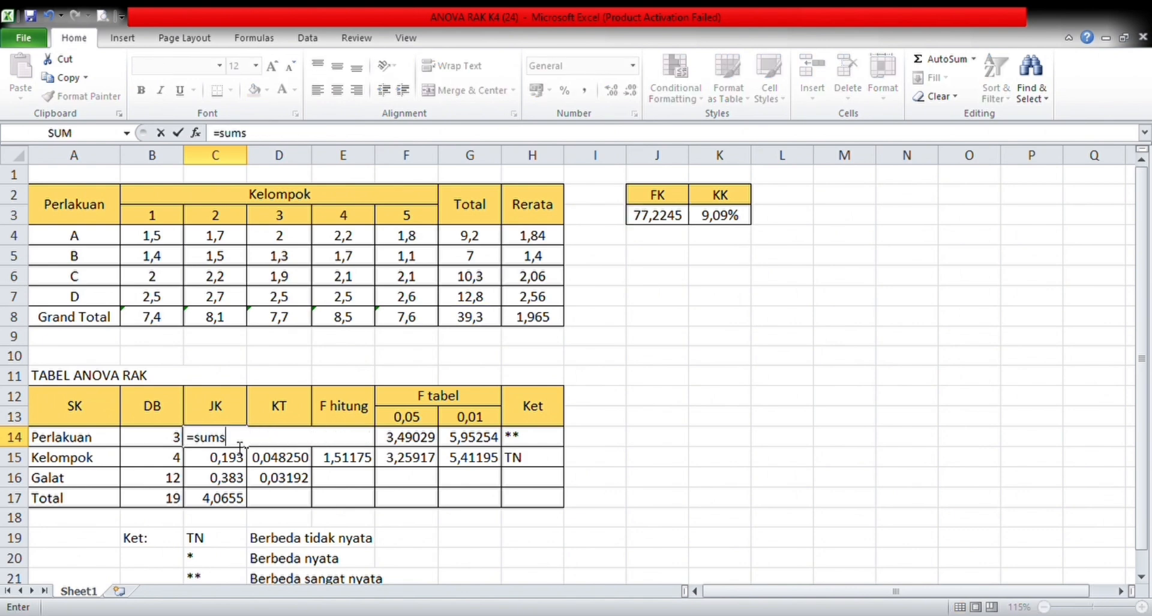
pyautogui.write('q(')
pyautogui.click(473, 244)
pyautogui.moveTo(473, 245); pyautogui.dragTo(472, 302)
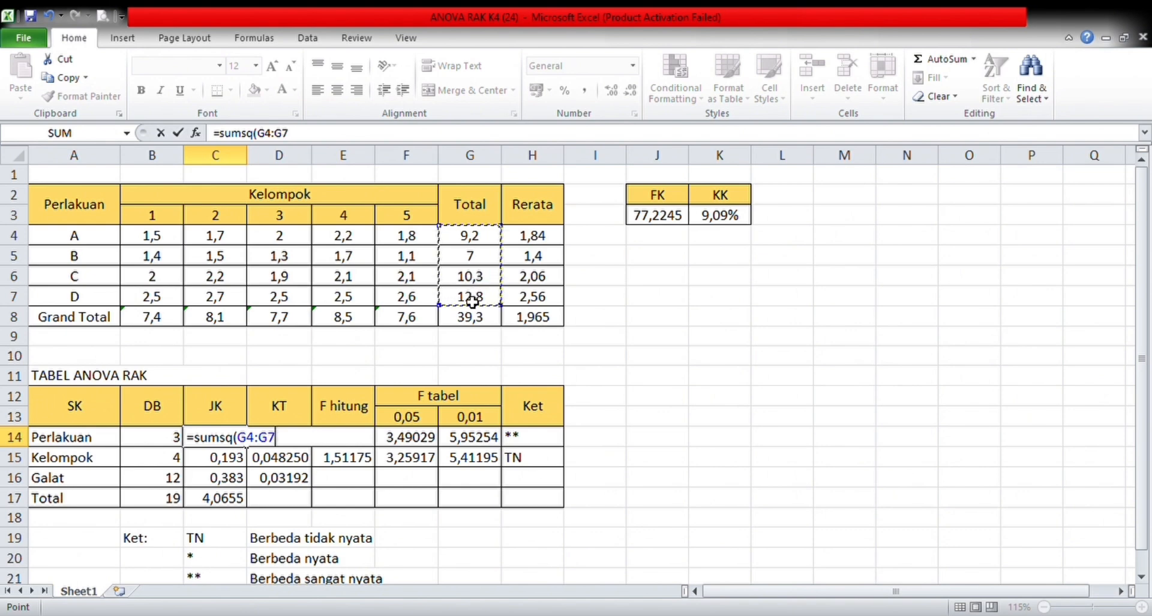
pyautogui.write(')/5-')
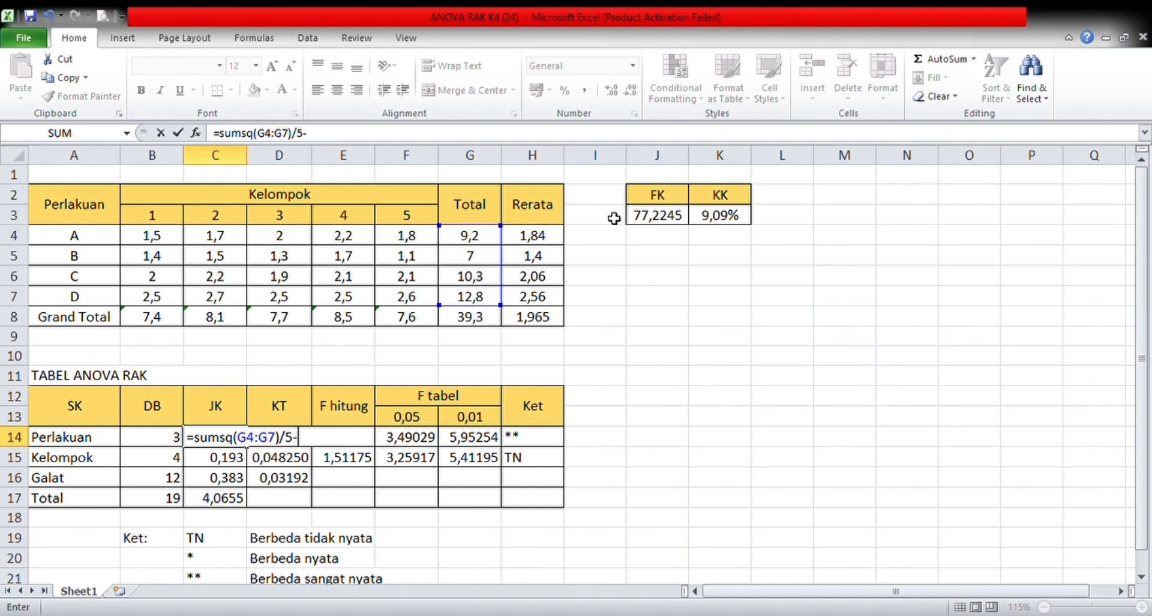
pyautogui.click(650, 222)
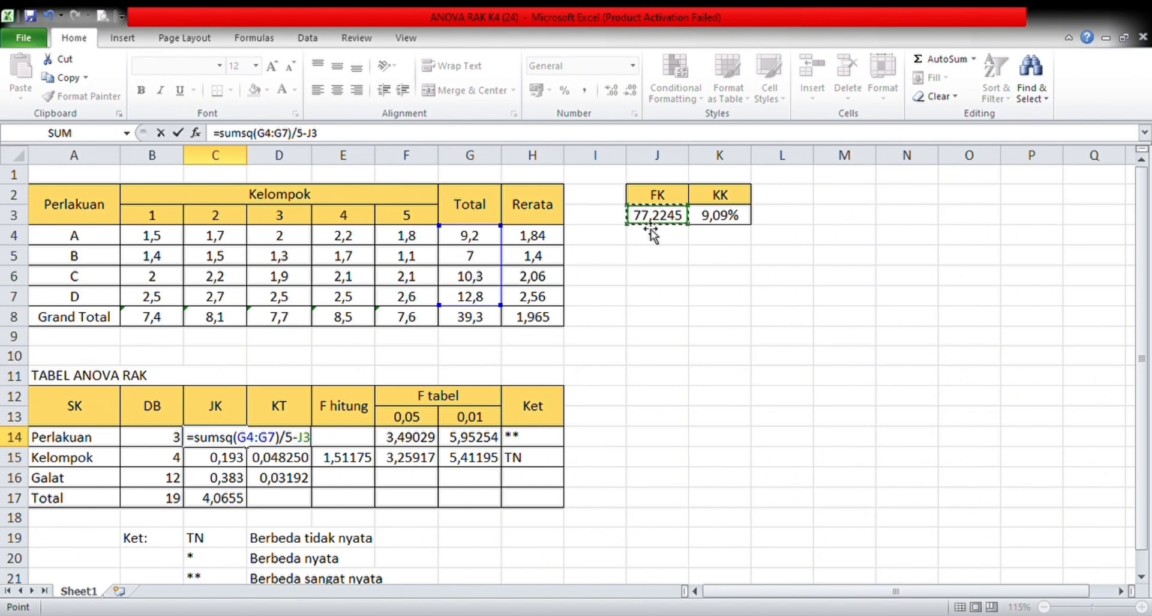
pyautogui.press('Return')
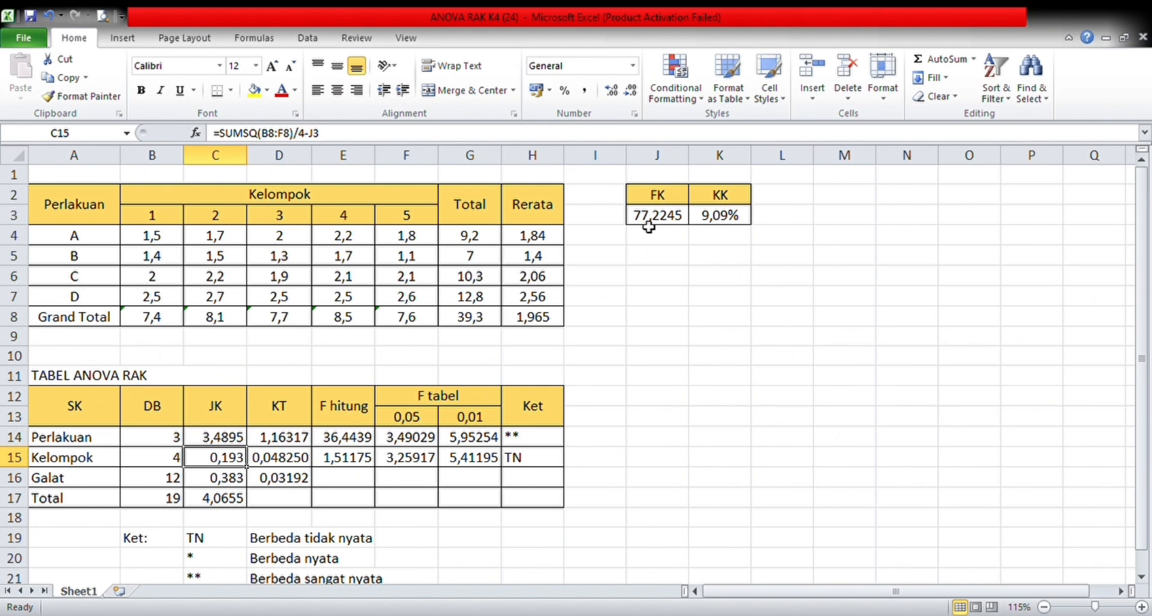
# Step: Replace the Kelompok sum of squares (JK) in cell C15 with the formula =SUMSQ(B8:F8)/4-J3
pyautogui.write('=')
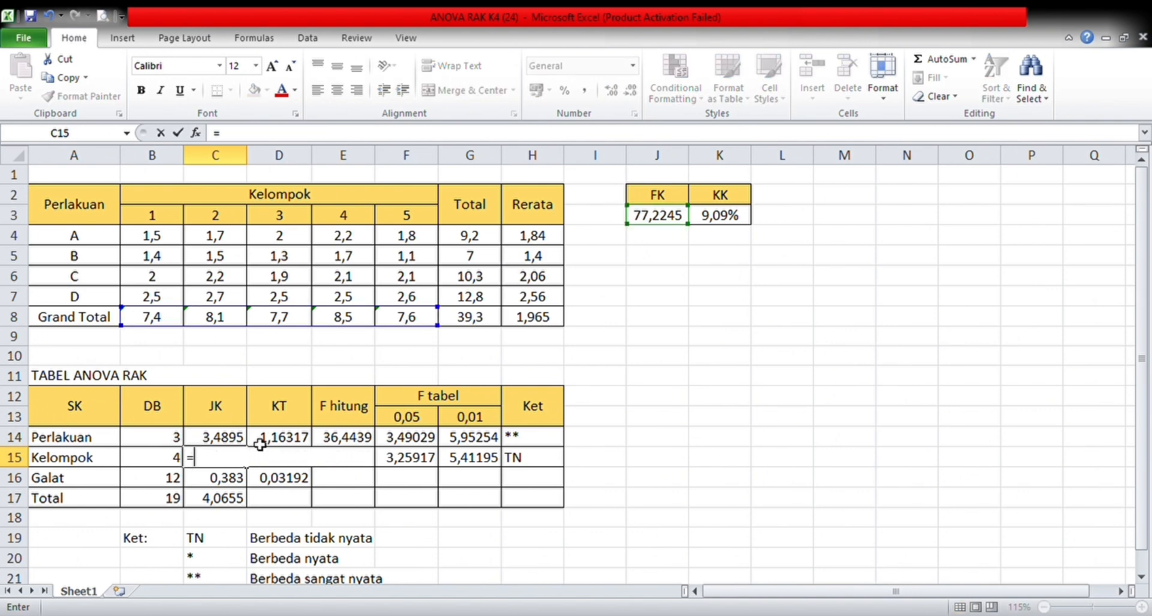
pyautogui.write('sumsq')
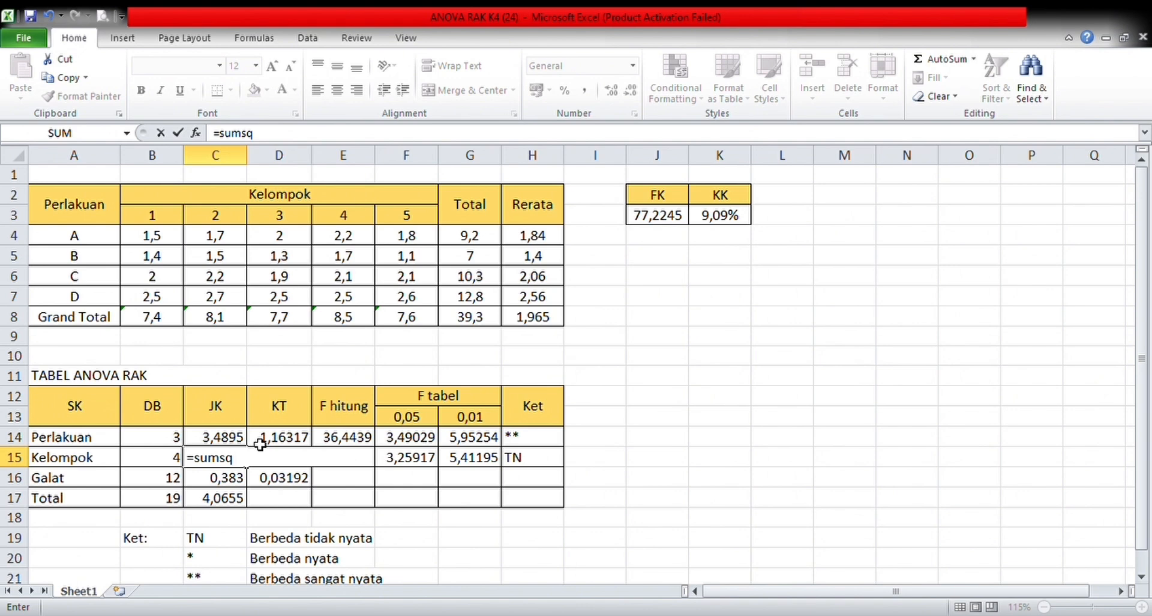
pyautogui.write('(')
pyautogui.moveTo(154, 325); pyautogui.dragTo(416, 325)
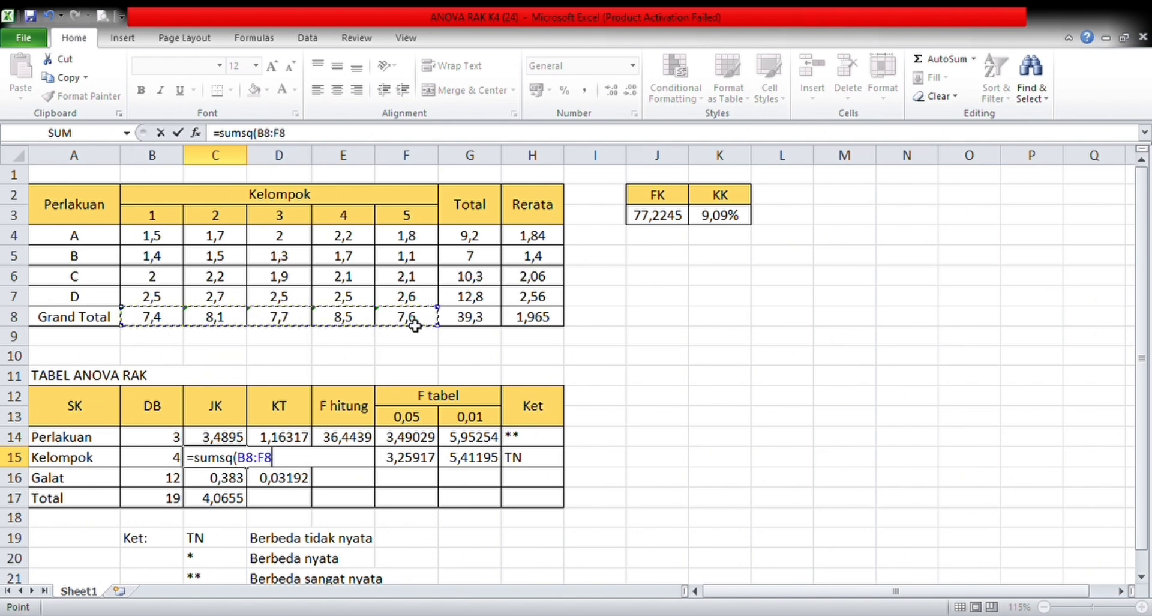
pyautogui.write(')')
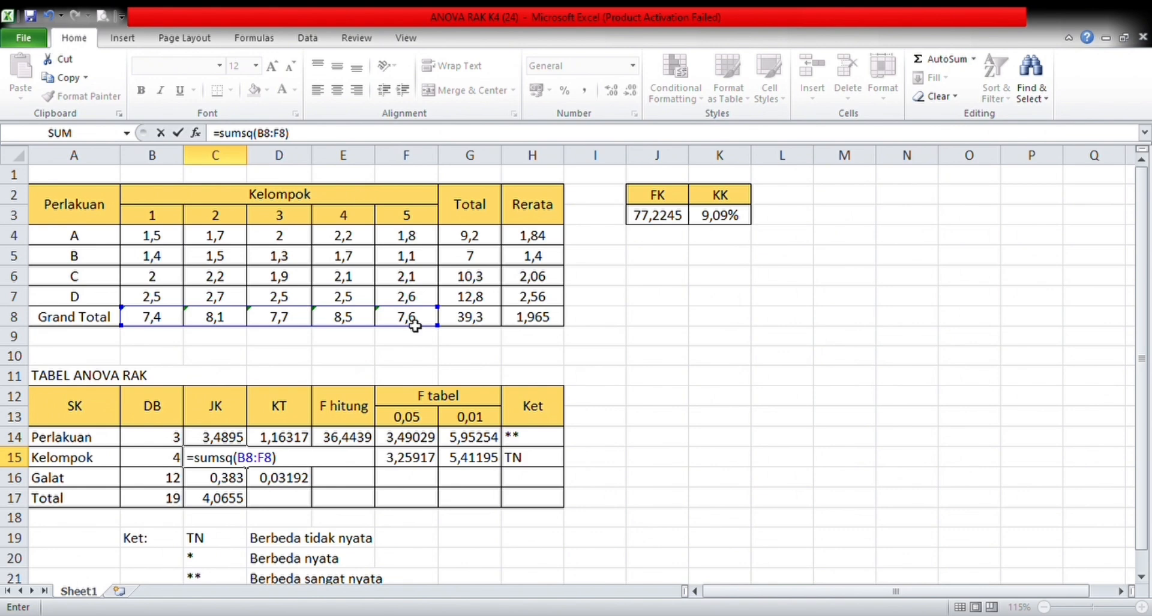
pyautogui.write('/4-')
pyautogui.click(658, 221)
pyautogui.press('Return')
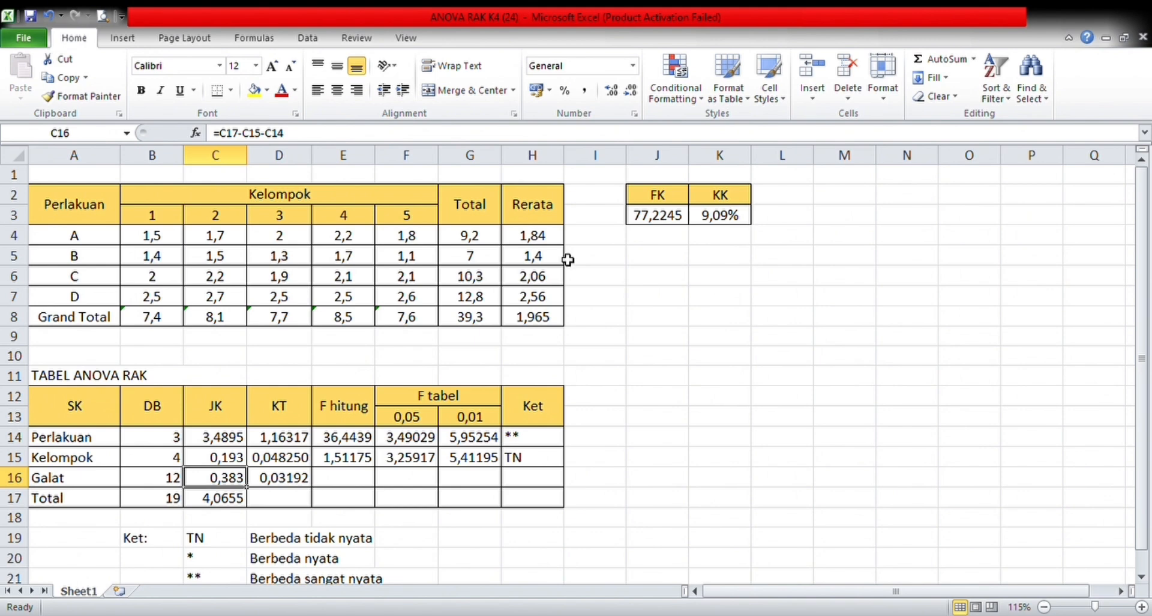
# Step: Replace the Galat sum of squares (JK) in cell C16 with the formula =C17-C14-C15
pyautogui.doubleClick(225, 484)
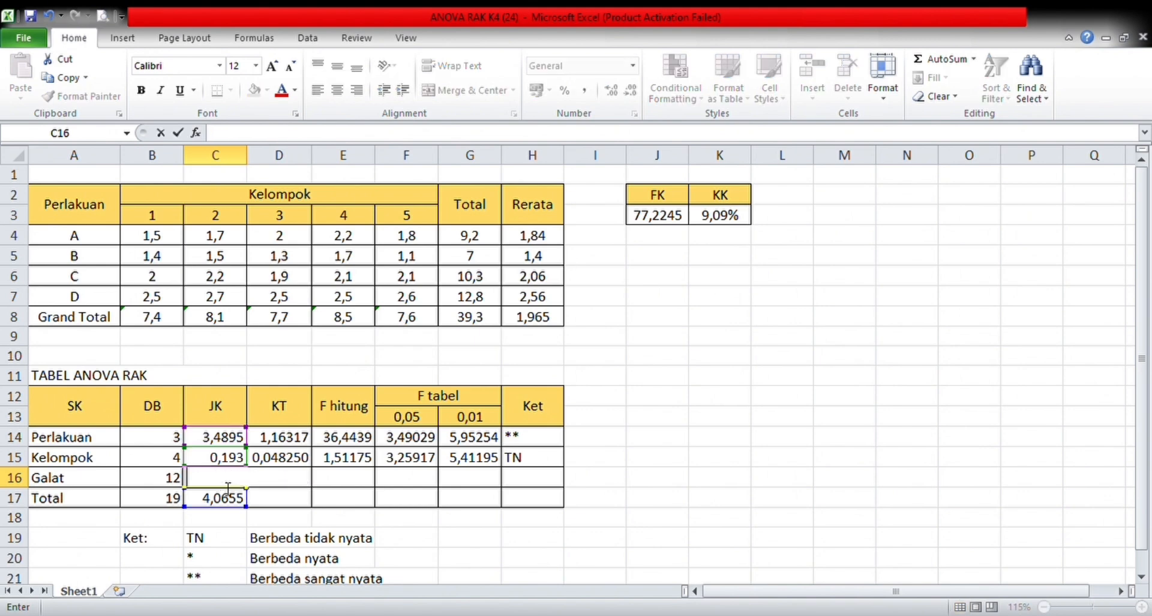
pyautogui.write('=')
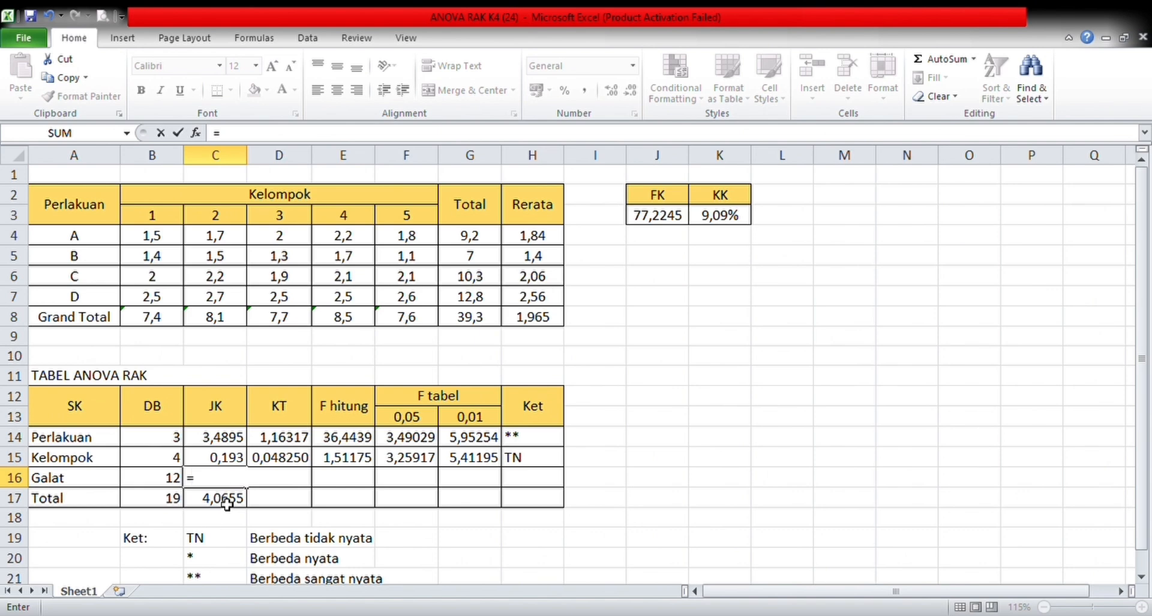
pyautogui.click(226, 502)
pyautogui.write('-')
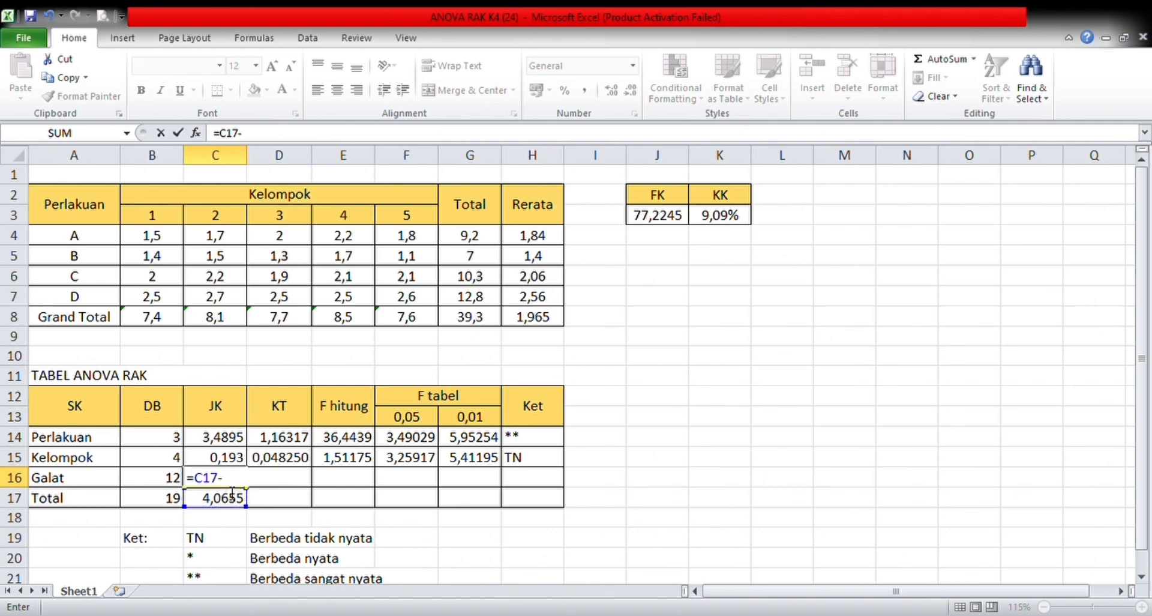
pyautogui.click(231, 441)
pyautogui.write('-')
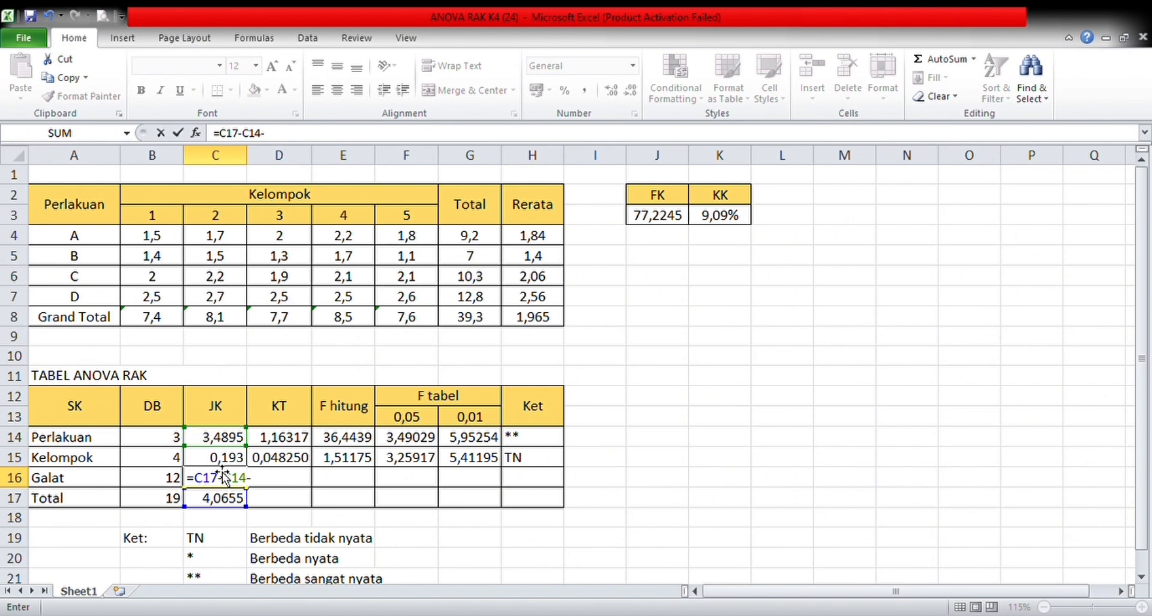
pyautogui.click(217, 460)
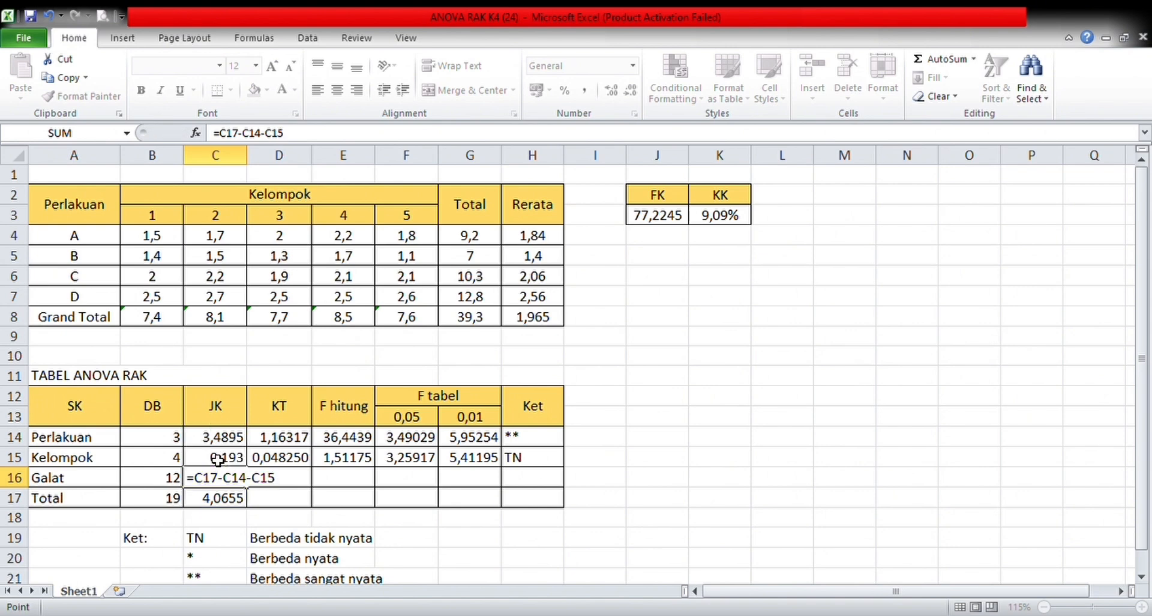
pyautogui.press('Return')
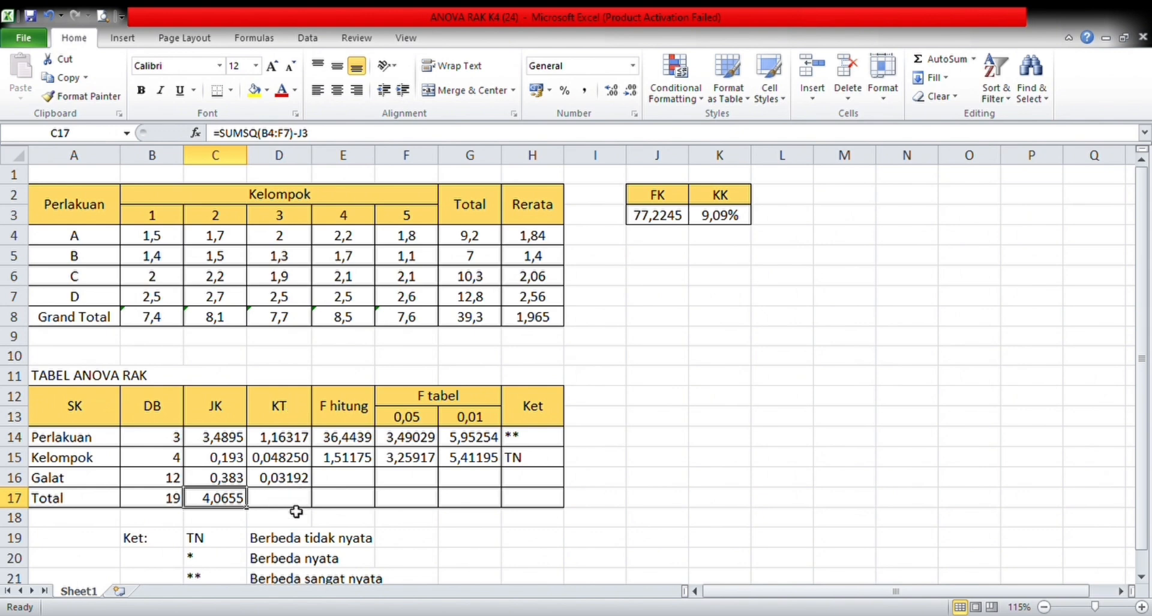
# Step: Replace the Perlakuan mean square (KT) in cell D14 with the formula =C14/B14
pyautogui.click(282, 444)
pyautogui.press('BackSpace')
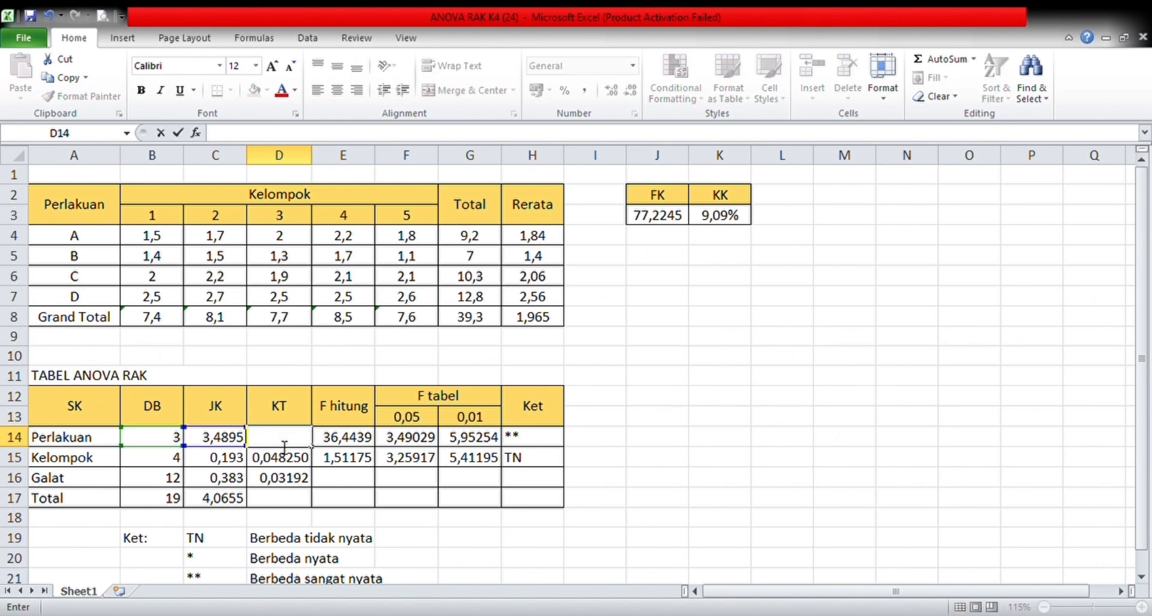
pyautogui.write('=')
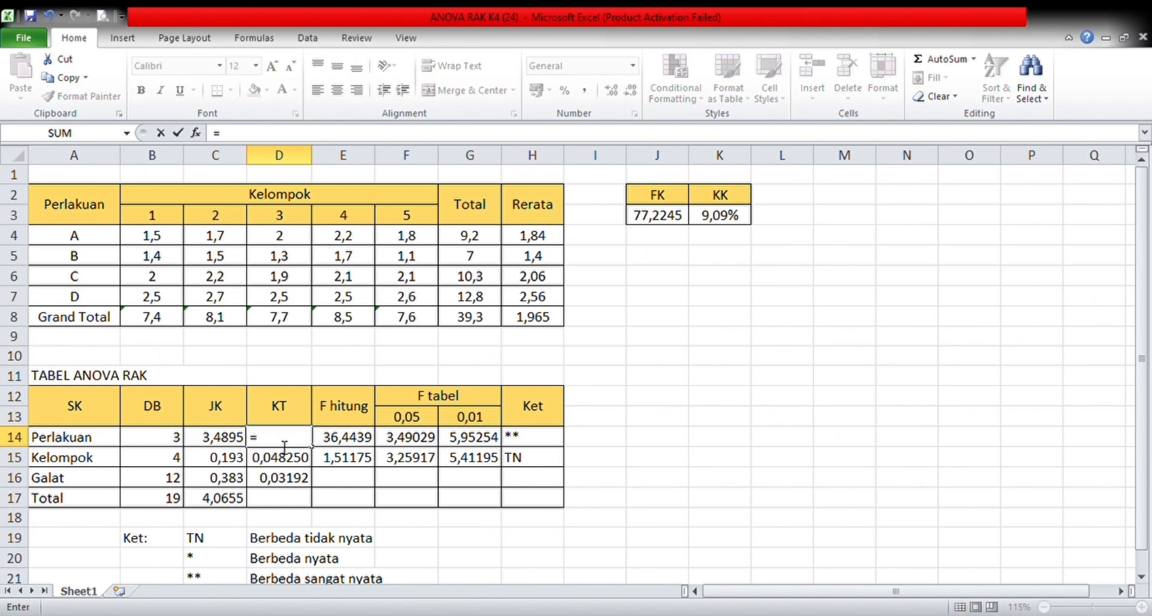
pyautogui.click(216, 438)
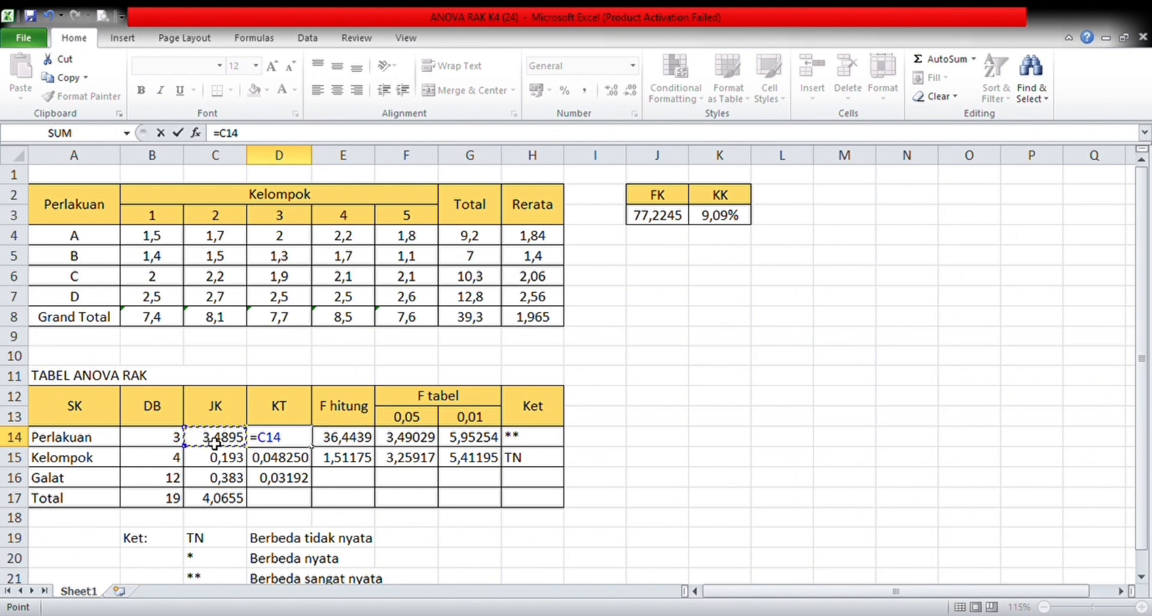
pyautogui.write('/')
pyautogui.click(154, 446)
pyautogui.press('Return')
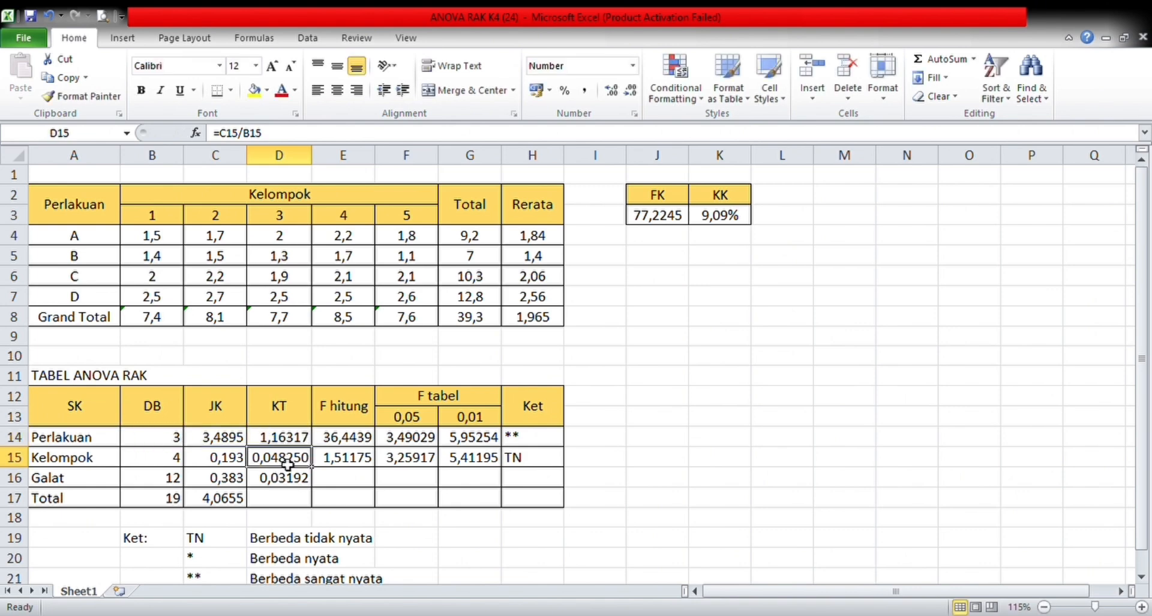
# Step: Replace the Kelompok mean square (KT) in cell D15 with the formula =C15/B15
pyautogui.press('BackSpace')
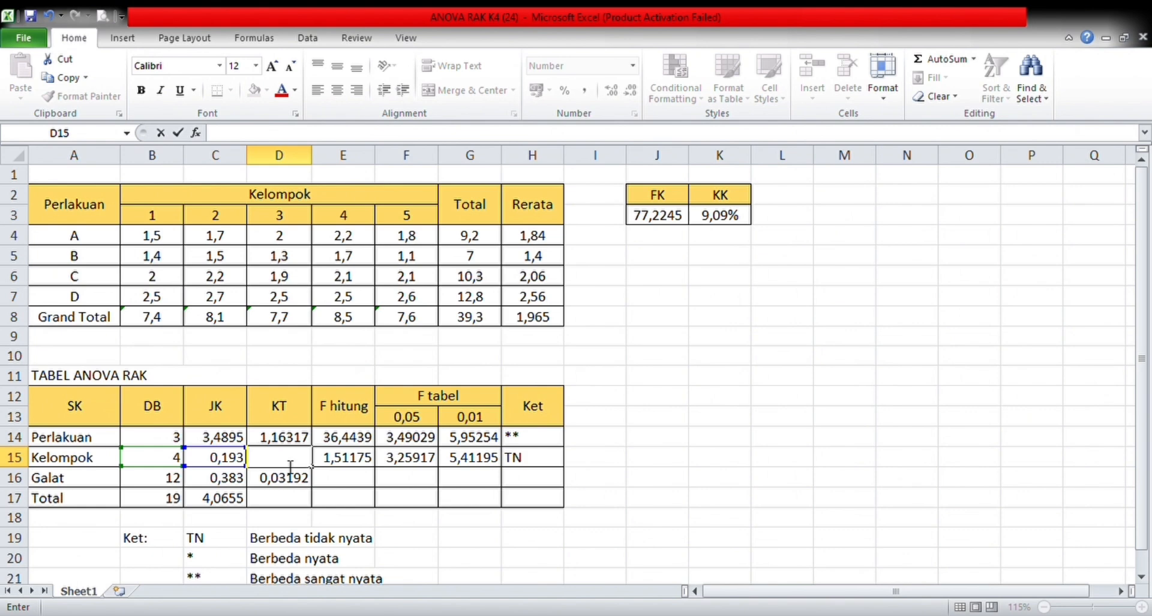
pyautogui.write('=')
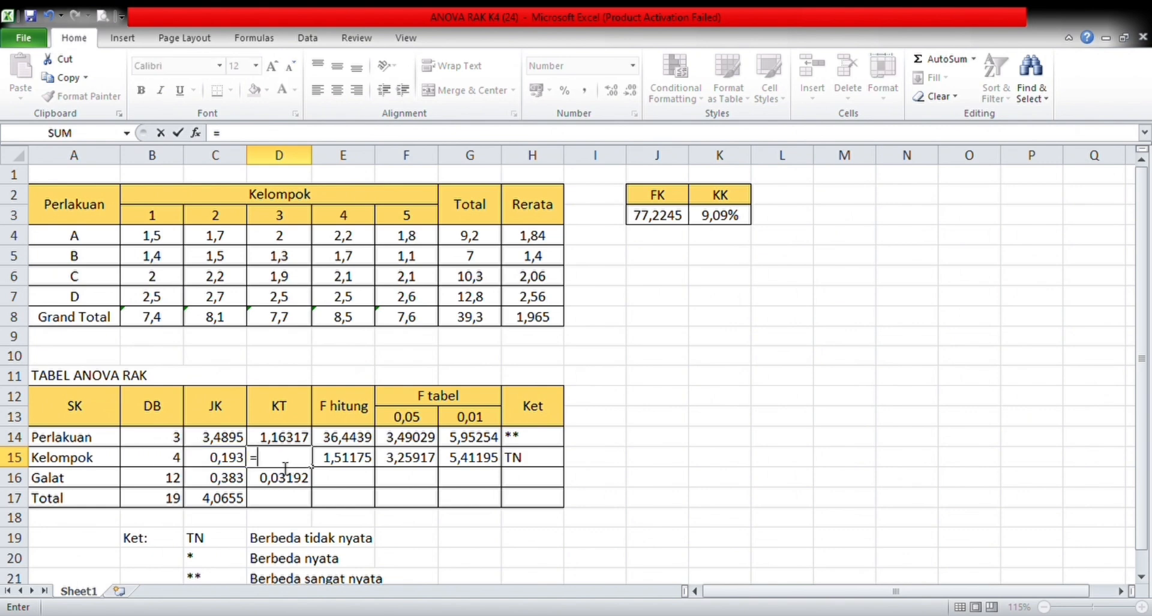
pyautogui.click(237, 463)
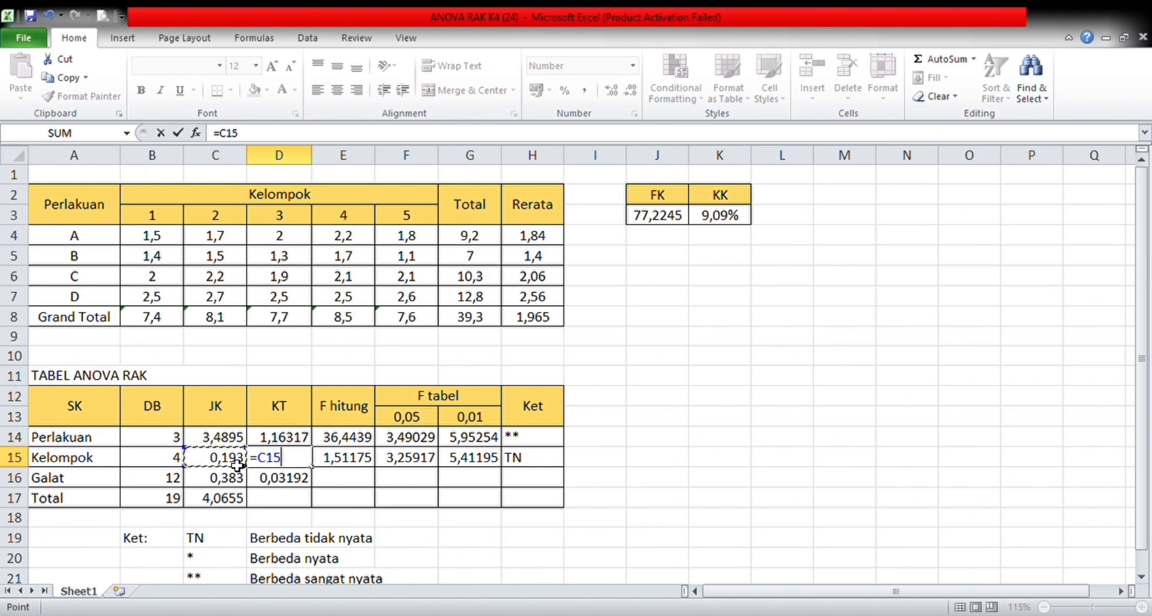
pyautogui.write('-')
pyautogui.press('BackSpace')
pyautogui.write('/')
pyautogui.click(170, 466)
pyautogui.press('Return')
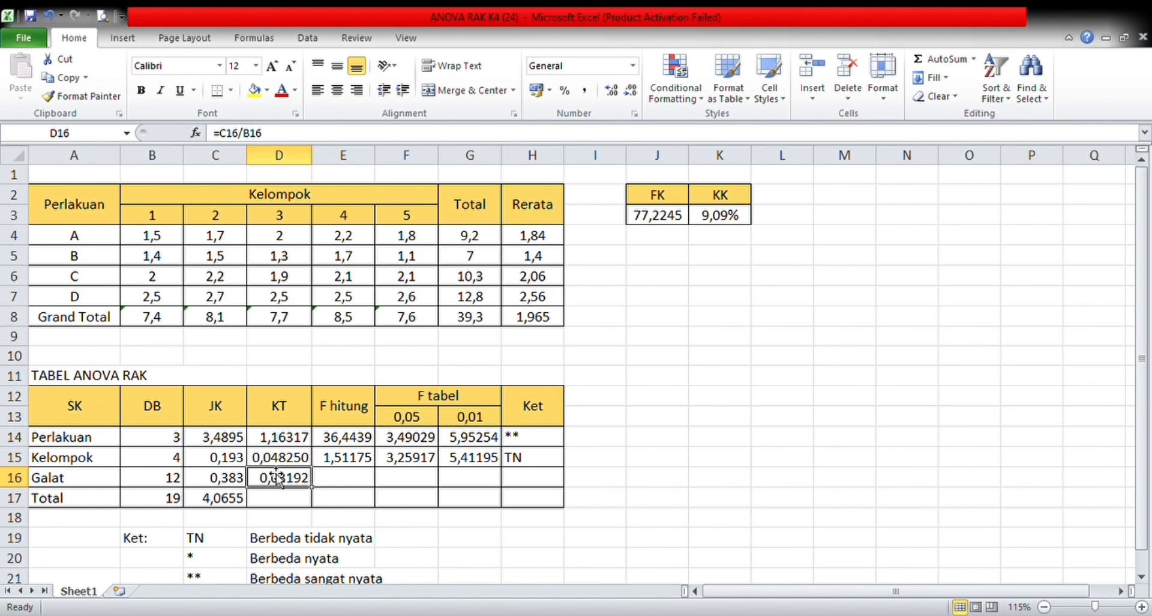
# Step: Replace the Galat mean square (KT) in cell D16 with the formula =C16/B16
pyautogui.press('BackSpace')
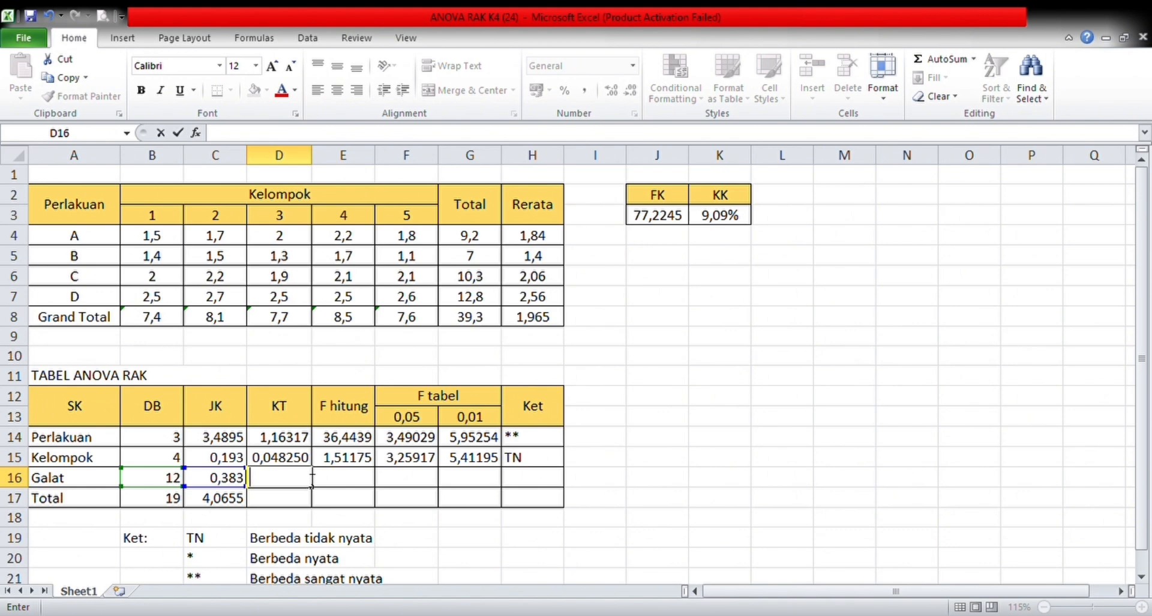
pyautogui.write('=')
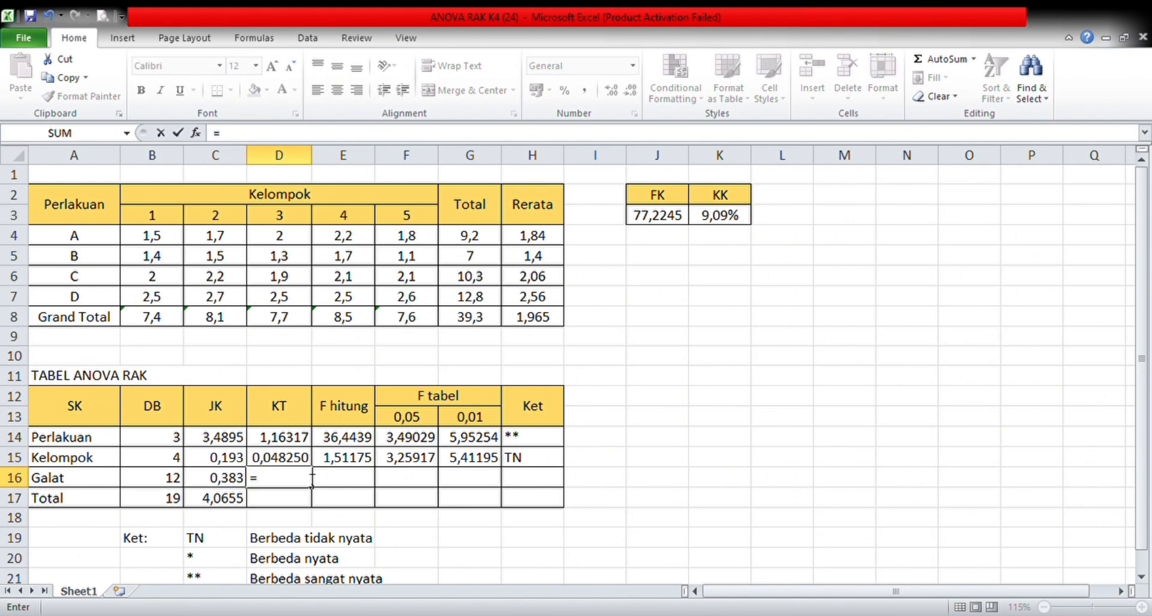
pyautogui.click(233, 485)
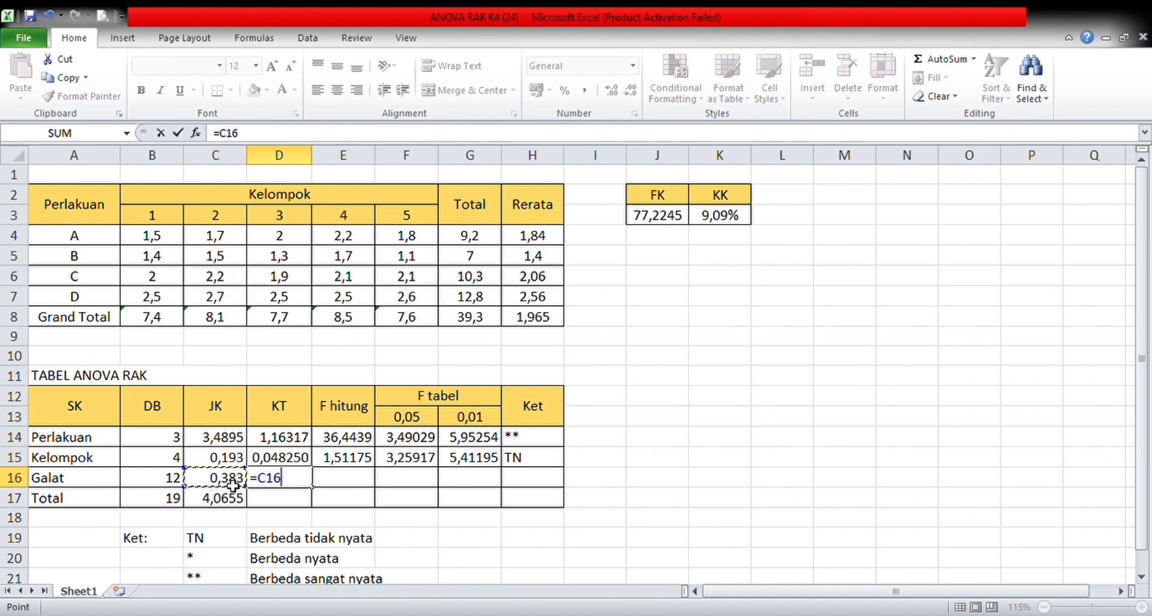
pyautogui.write('/')
pyautogui.click(157, 483)
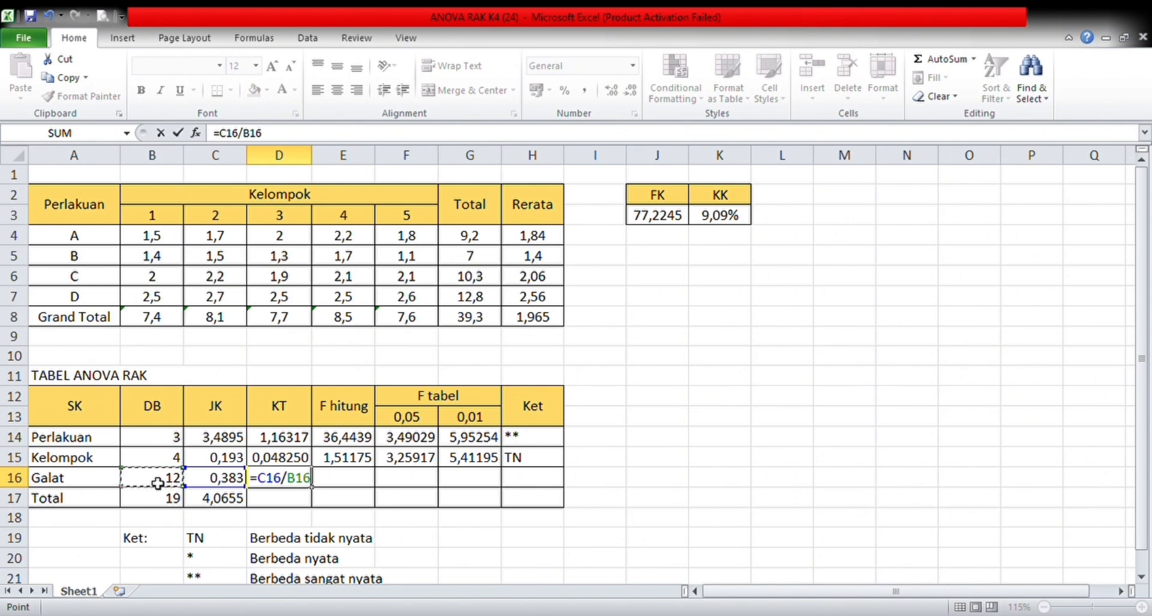
pyautogui.press('Return')
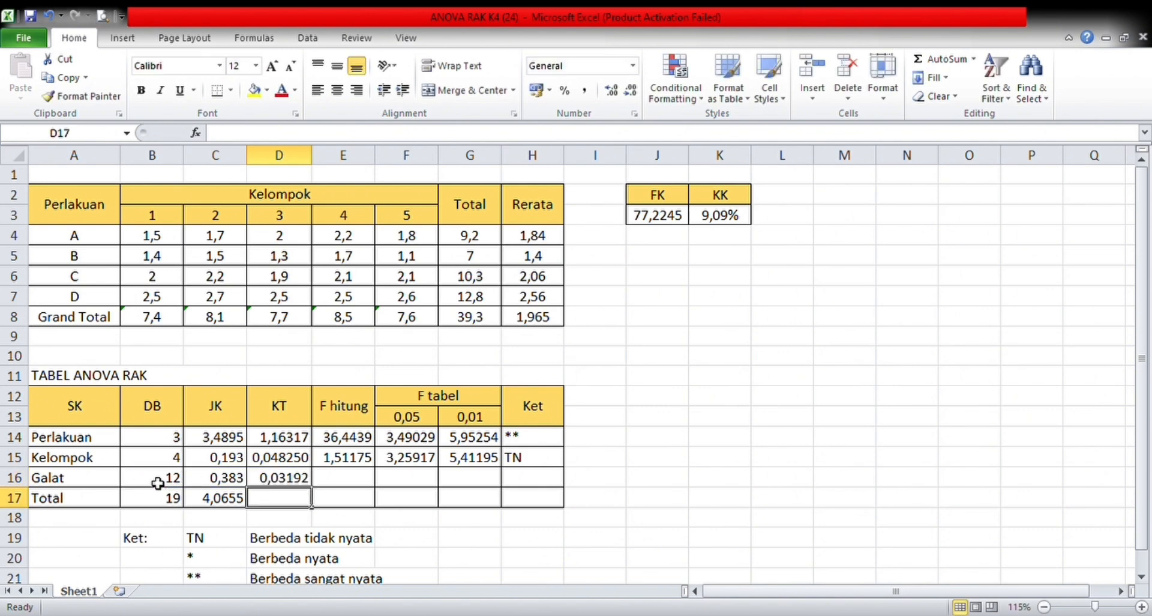
# Step: Replace the Perlakuan F hitung in cell E14 with the formula =D14/D16
pyautogui.click(353, 444)
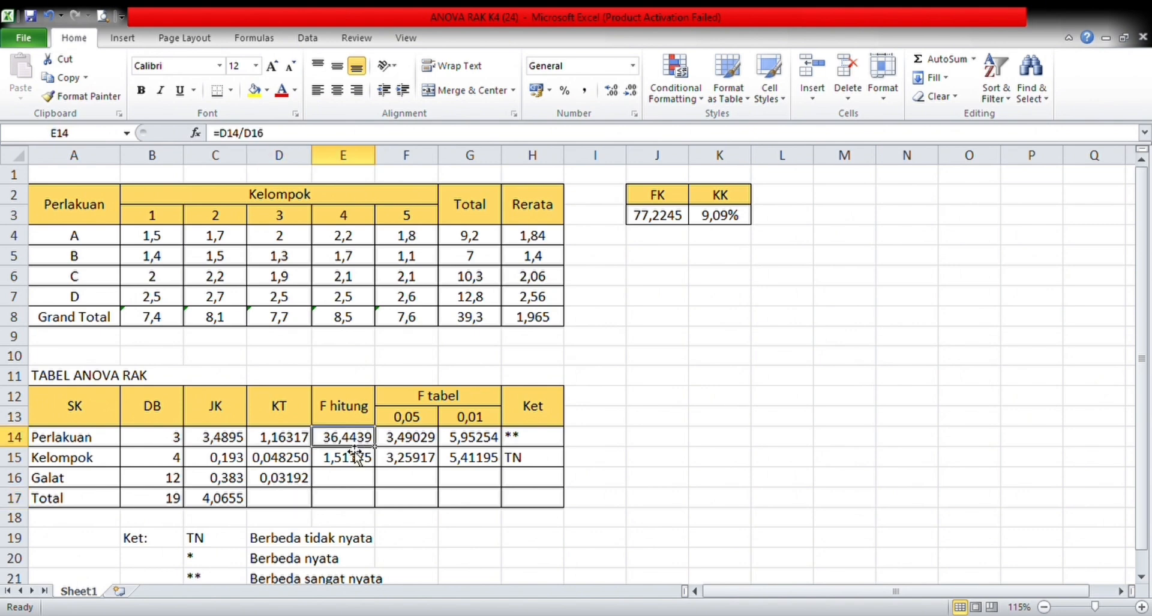
pyautogui.press('BackSpace')
pyautogui.write('=')
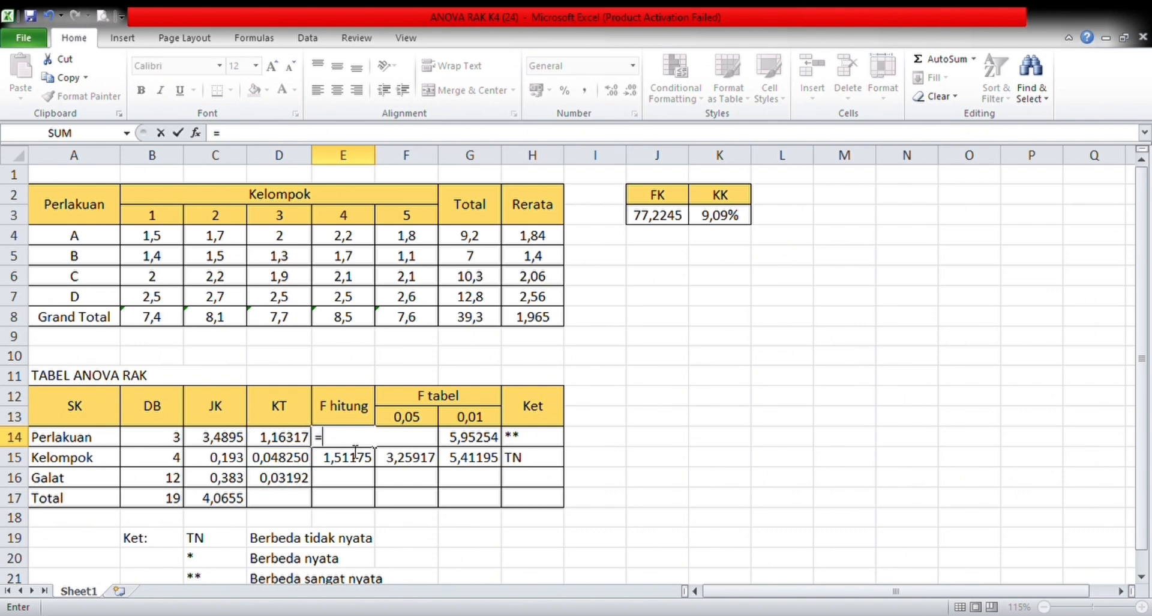
pyautogui.click(297, 438)
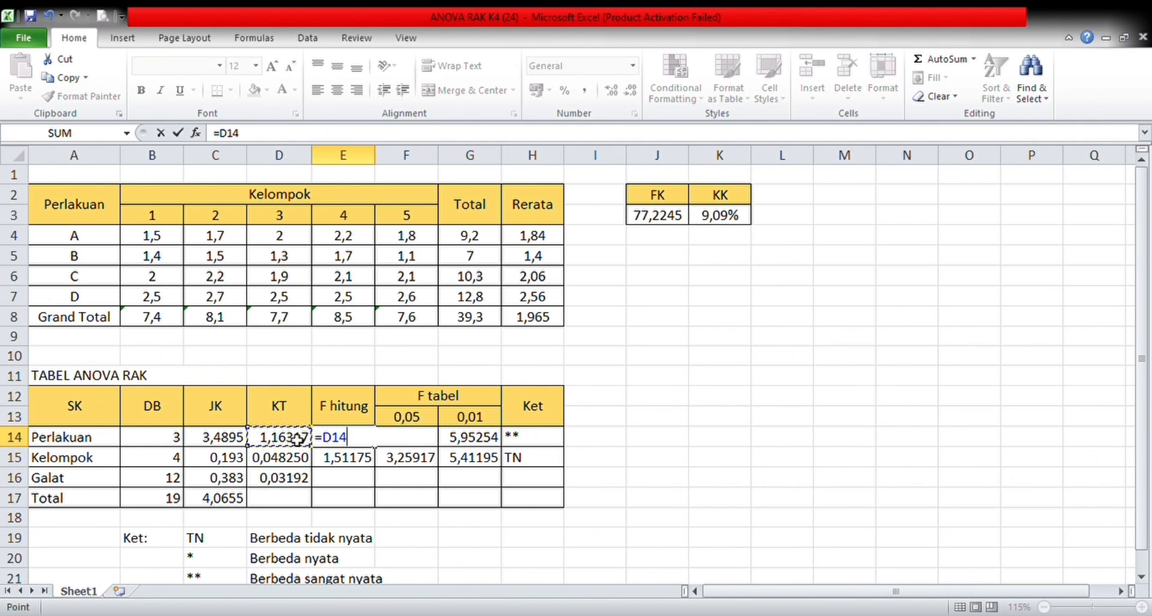
pyautogui.write('/')
pyautogui.click(273, 487)
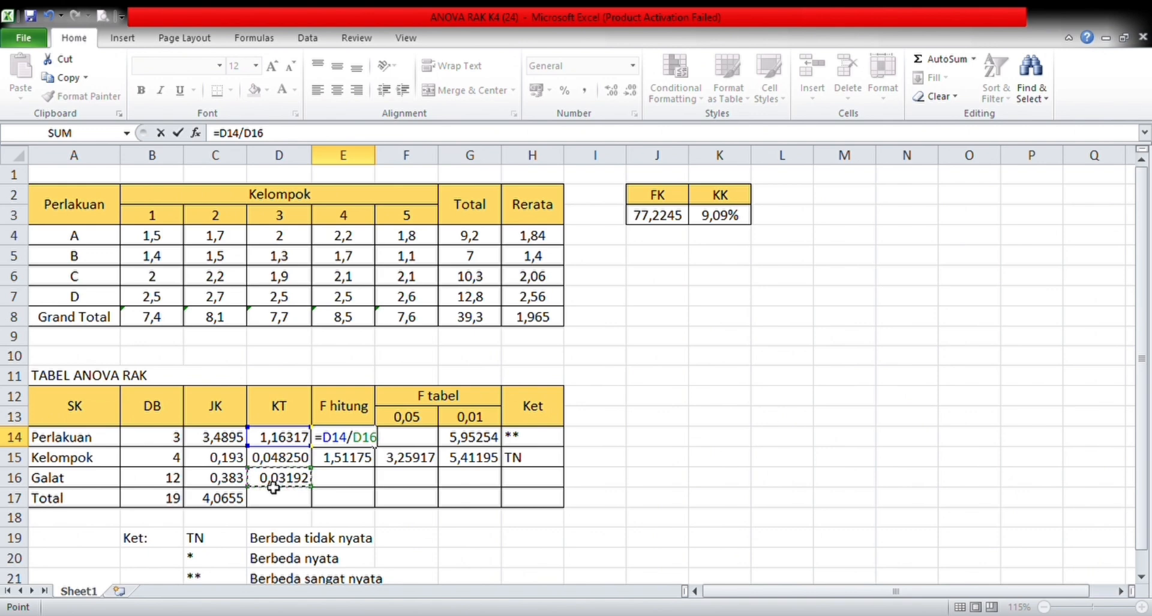
pyautogui.press('Return')
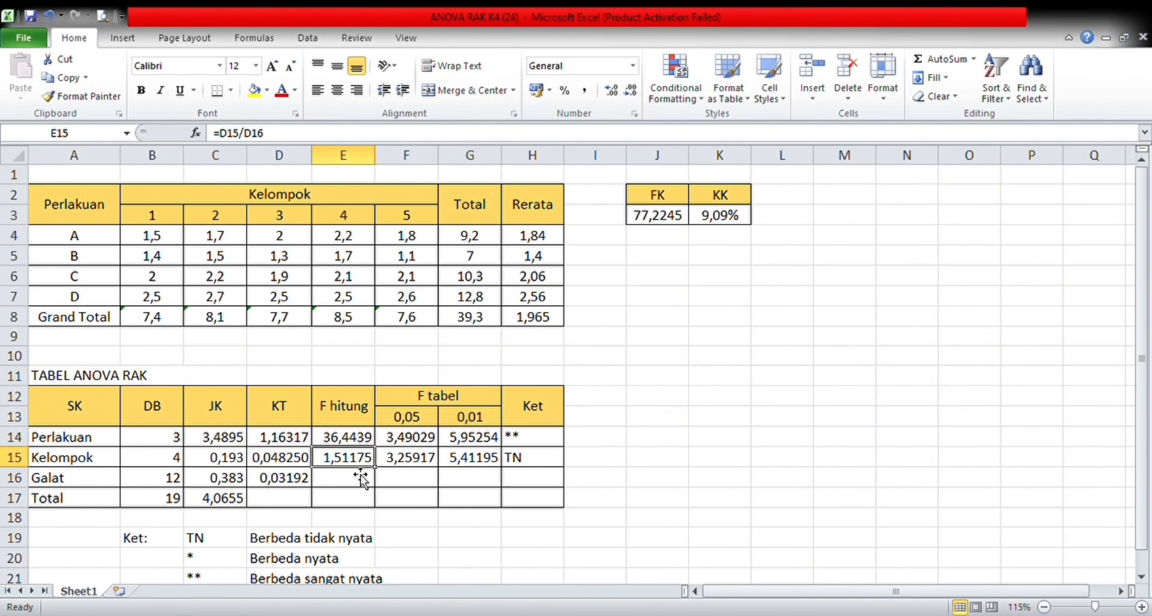
# Step: Replace the Kelompok F hitung in cell E15 with the formula =D15/D16
pyautogui.press('BackSpace')
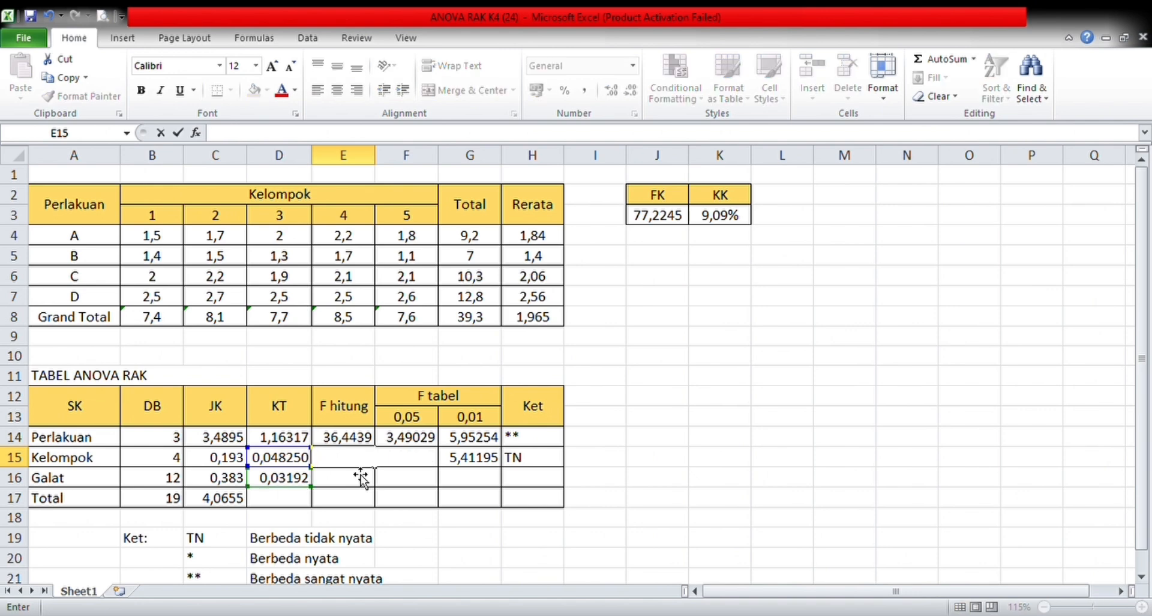
pyautogui.write('=')
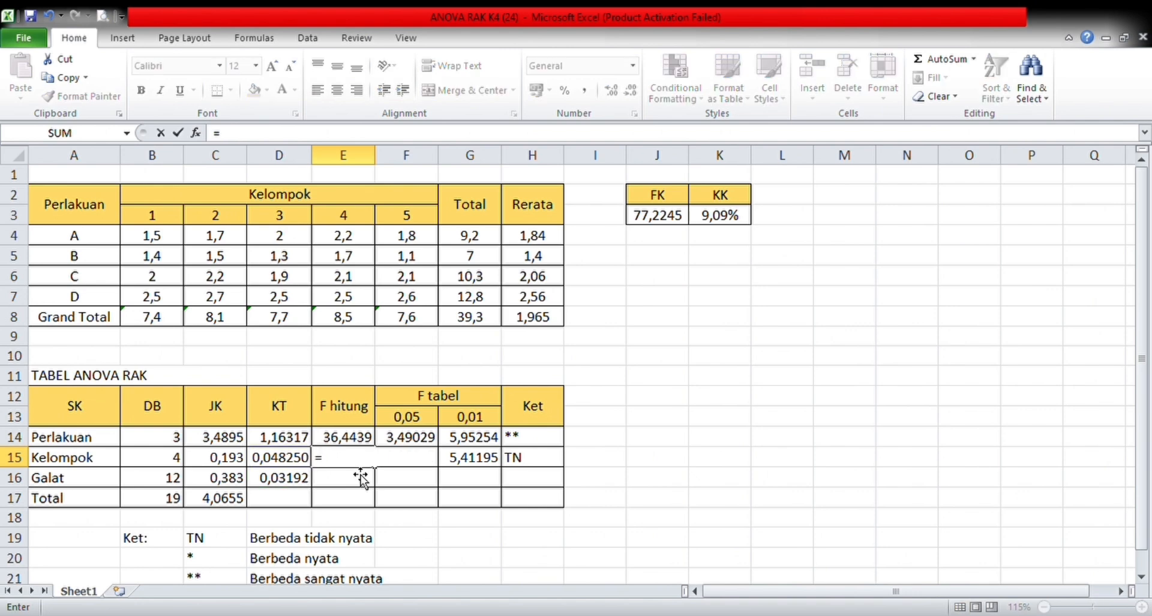
pyautogui.click(280, 460)
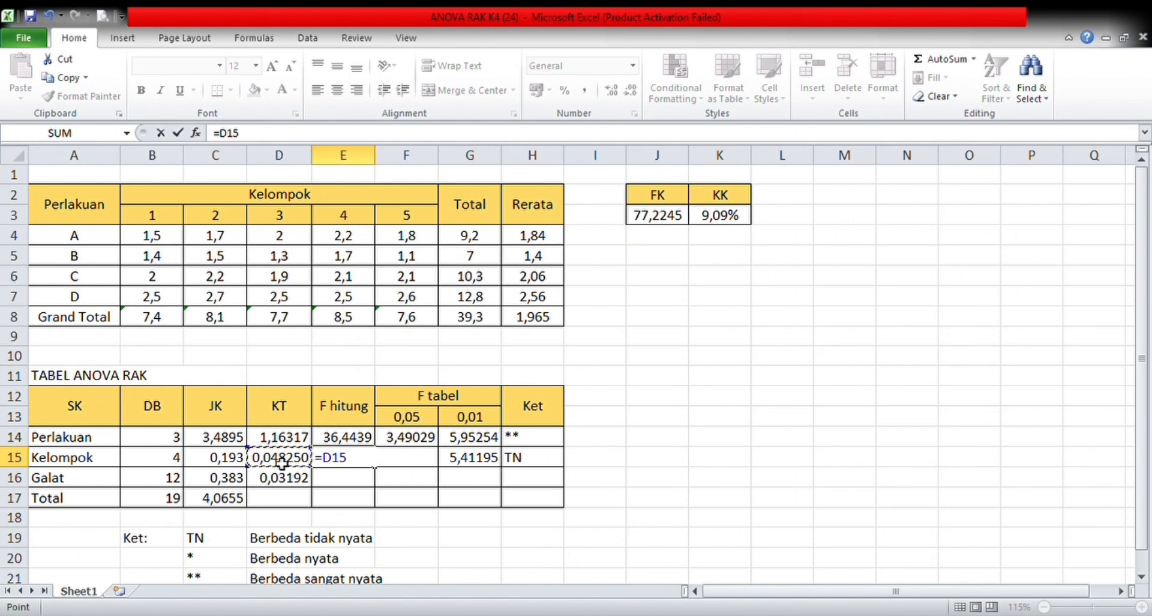
pyautogui.write('/')
pyautogui.click(287, 483)
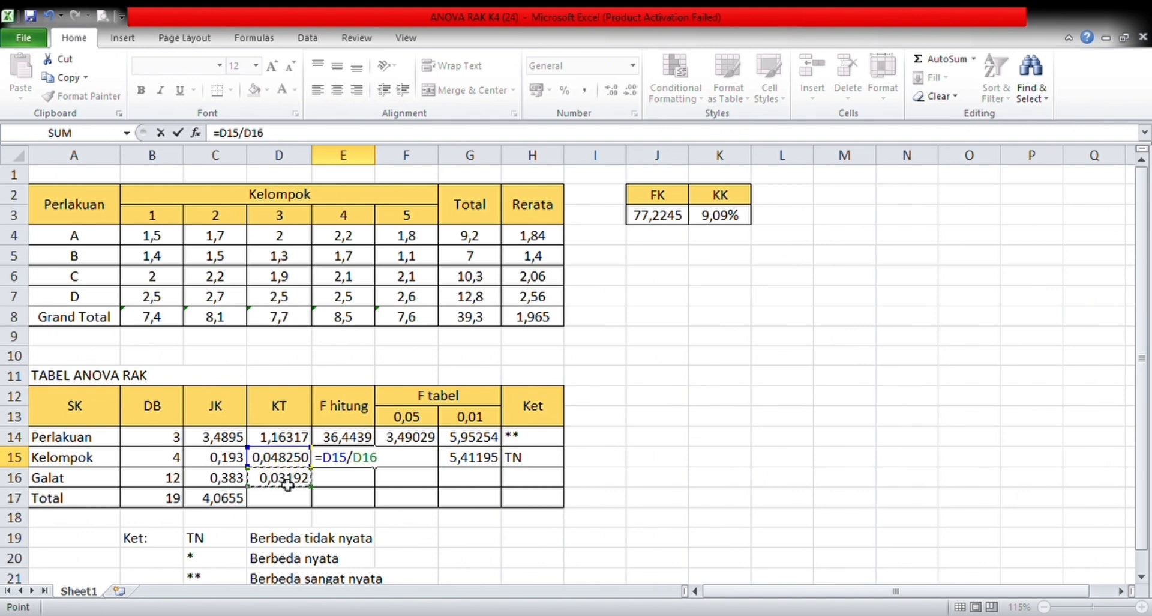
pyautogui.press('Return')
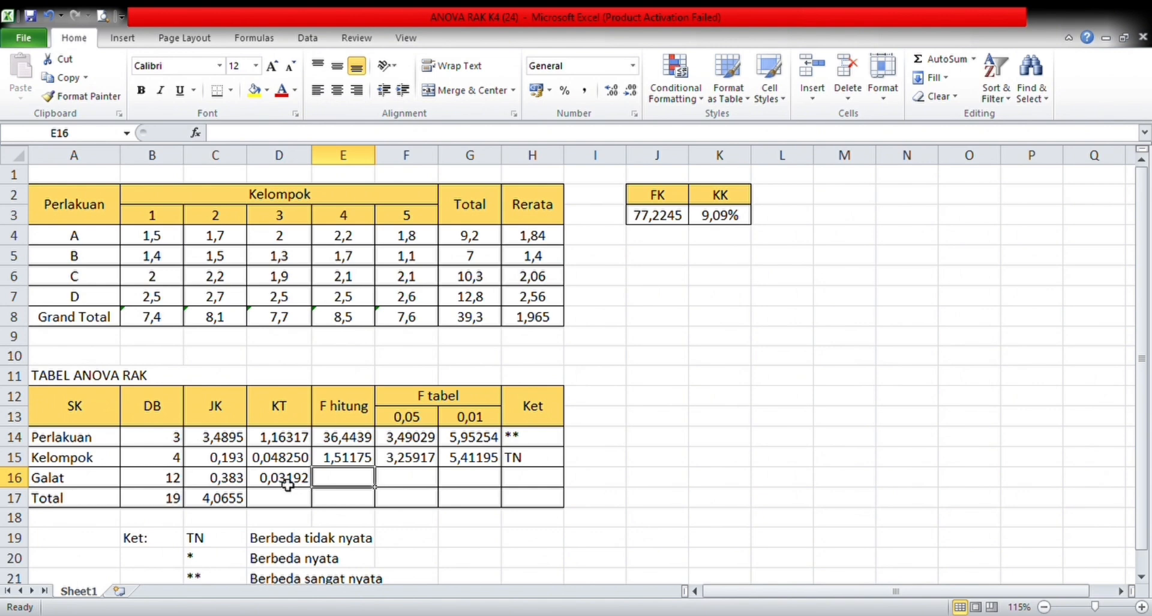
# Step: Replace the Perlakuan F tabel value for 0,05 in cell F14 with the formula =FINV(F13;B14;B16)
pyautogui.click(422, 445)
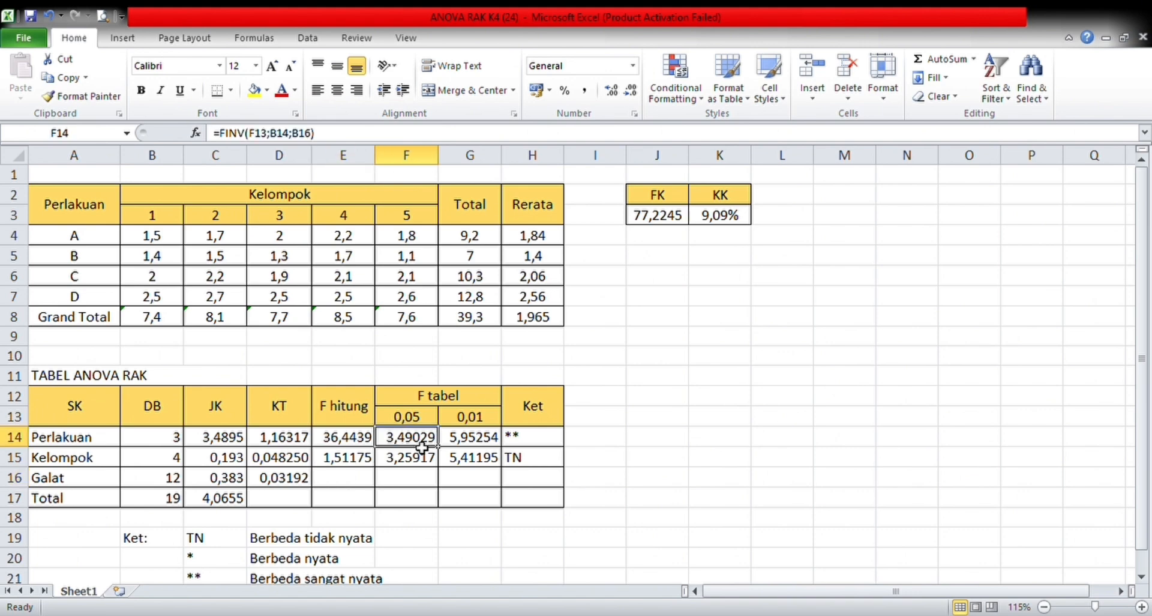
pyautogui.write('=')
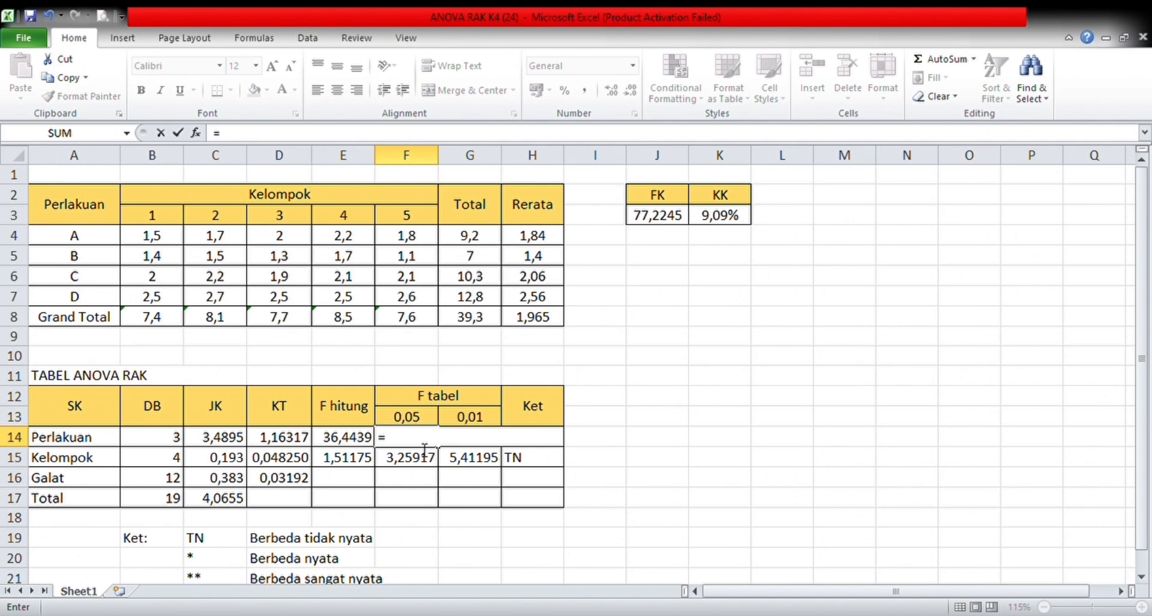
pyautogui.write('Finv(')
pyautogui.click(428, 422)
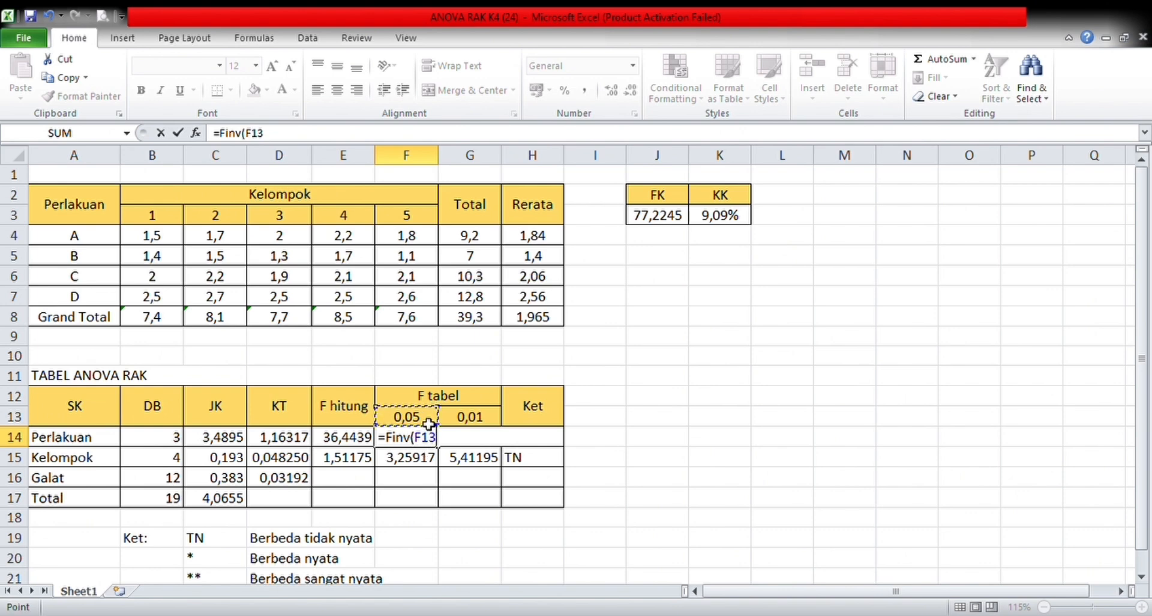
pyautogui.press('F8')
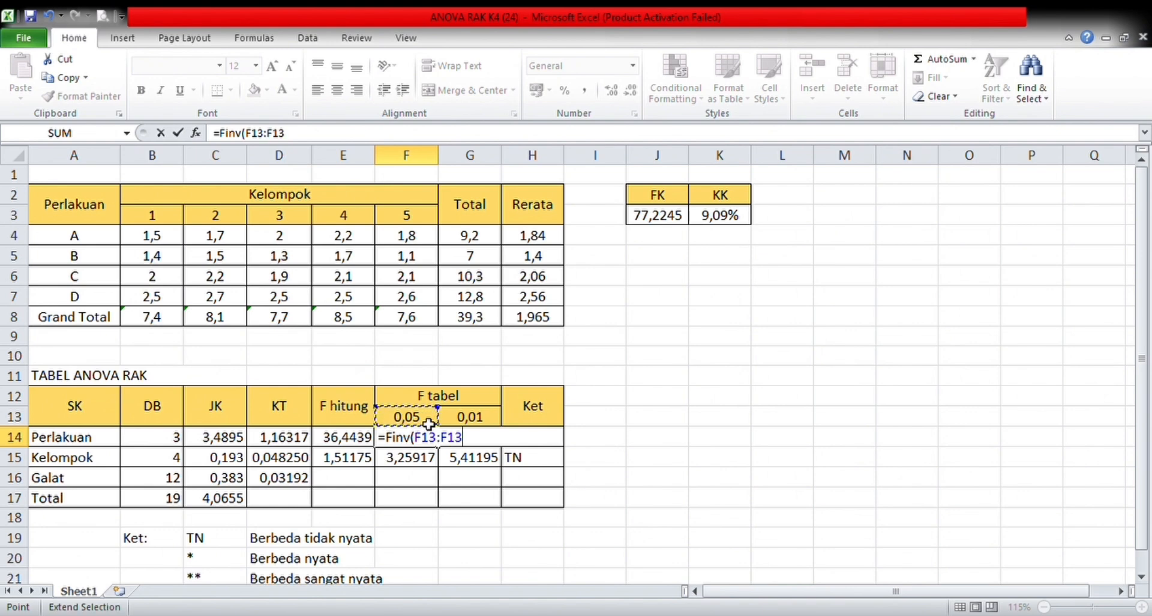
pyautogui.press('BackSpace')
pyautogui.press('BackSpace')
pyautogui.press('BackSpace')
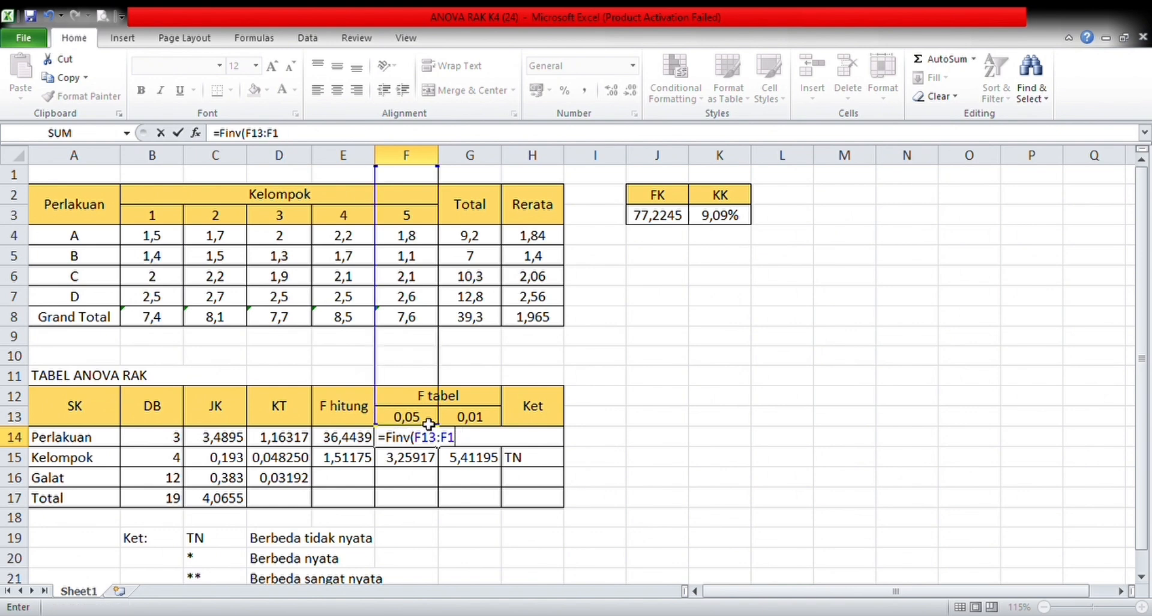
pyautogui.press('BackSpace')
pyautogui.press('BackSpace')
pyautogui.press('BackSpace')
pyautogui.press('BackSpace')
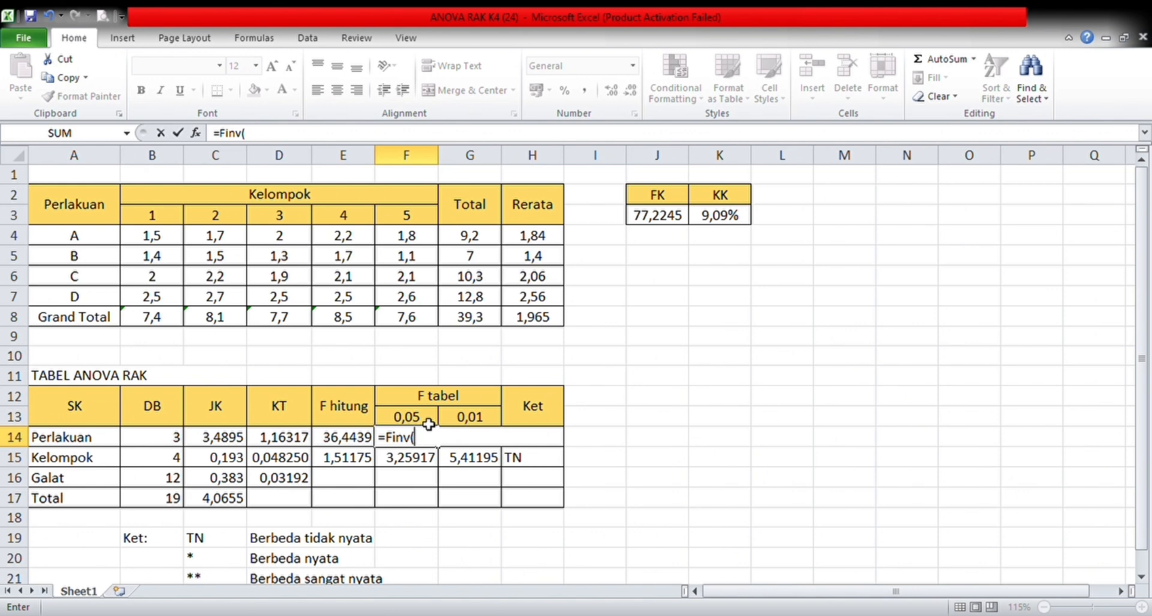
pyautogui.click(428, 424)
pyautogui.write(';')
pyautogui.click(164, 444)
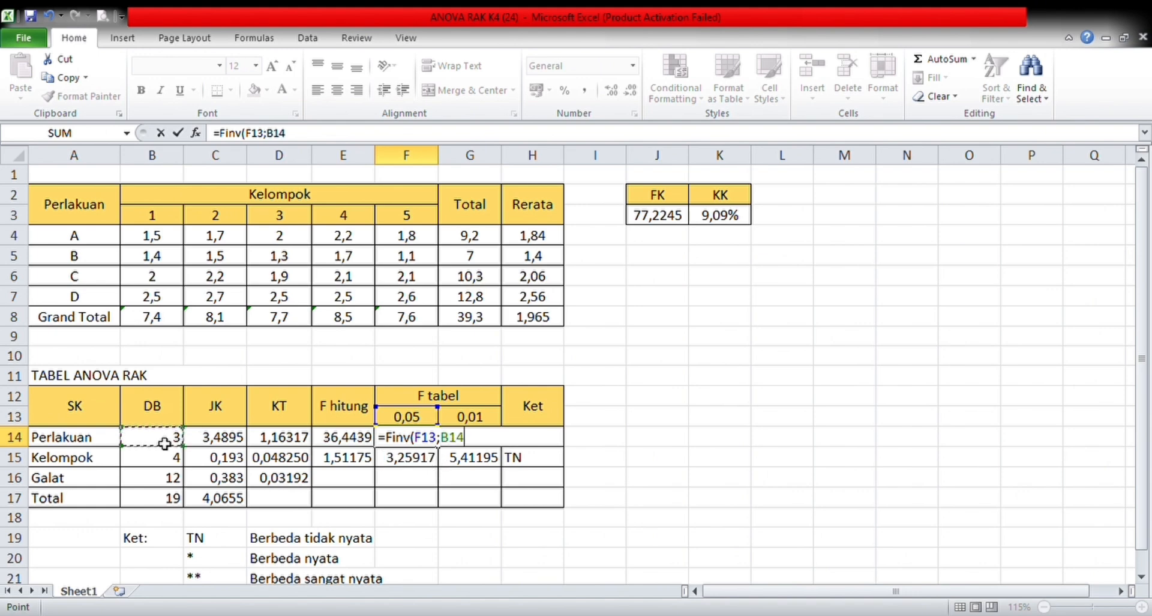
pyautogui.write(';')
pyautogui.click(159, 480)
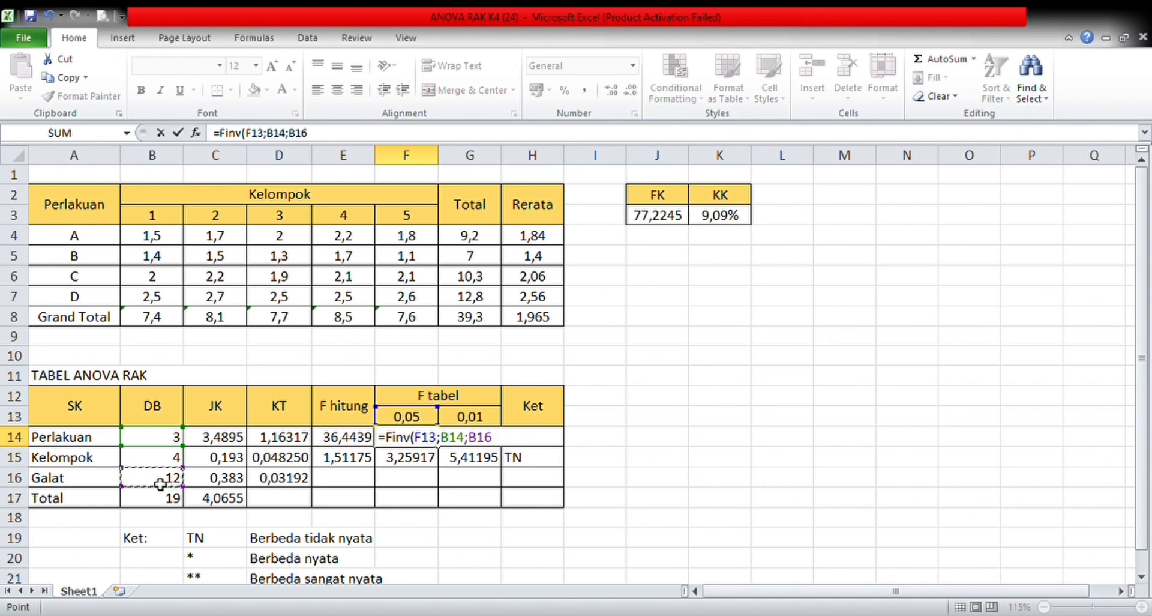
pyautogui.press('Return')
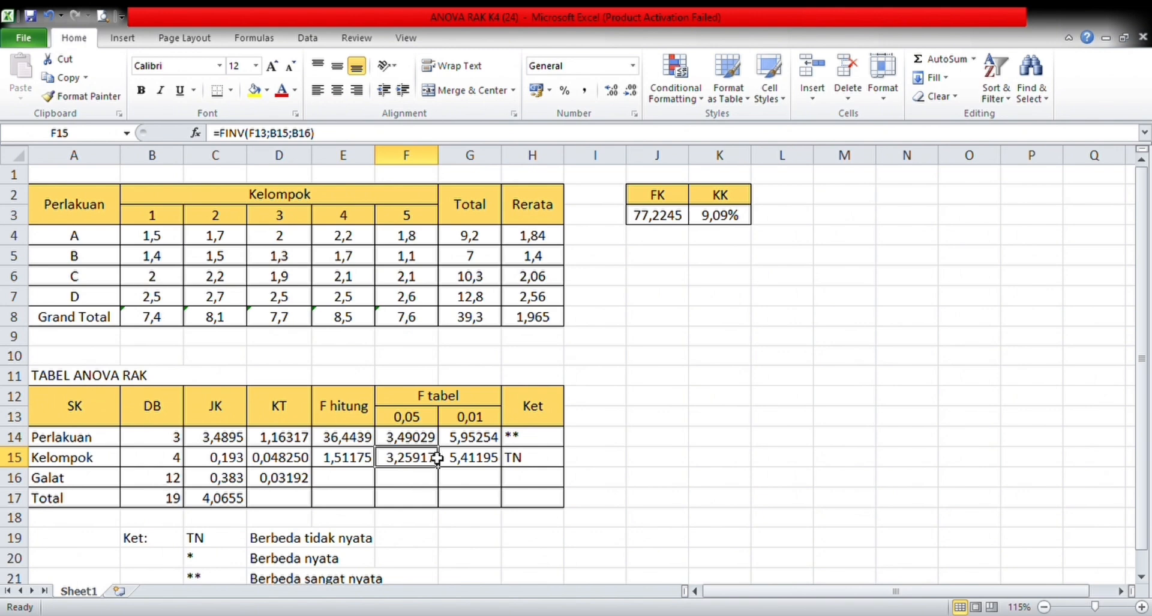
# Step: Replace the Kelompok F tabel value for 0,05 in cell F15 with the formula =FINV(F13;B15;B16)
pyautogui.press('BackSpace')
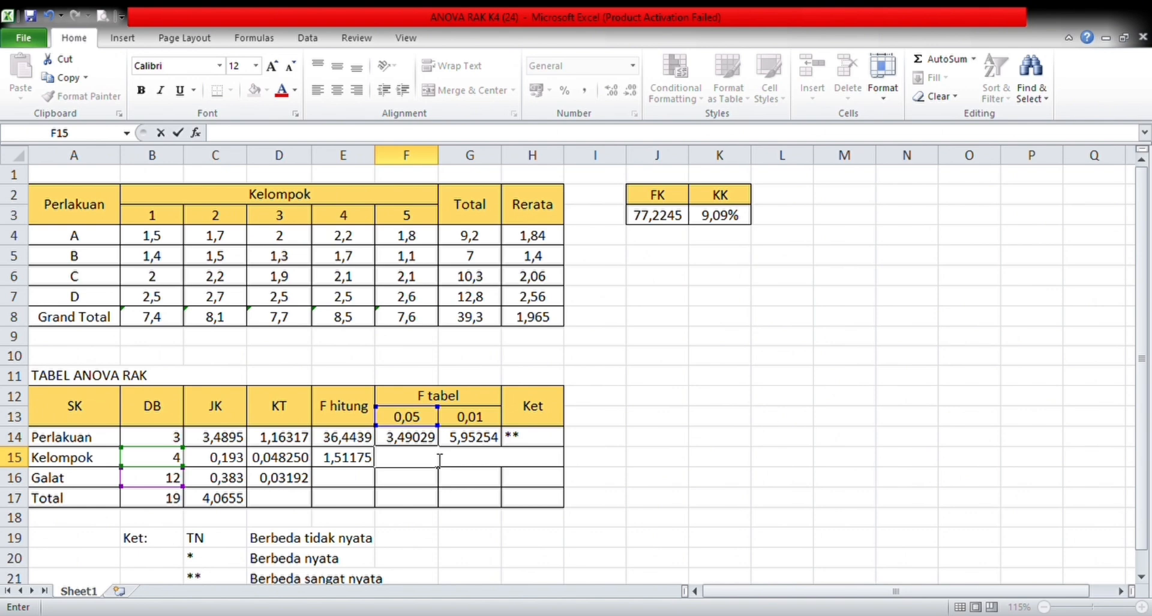
pyautogui.write('=')
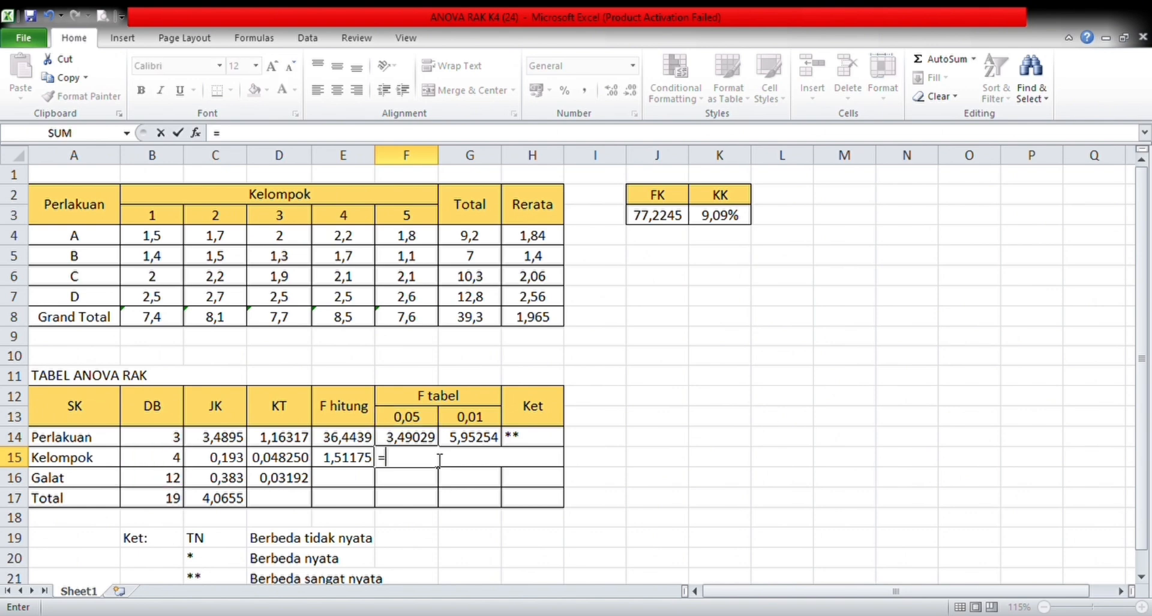
pyautogui.write('Finv(')
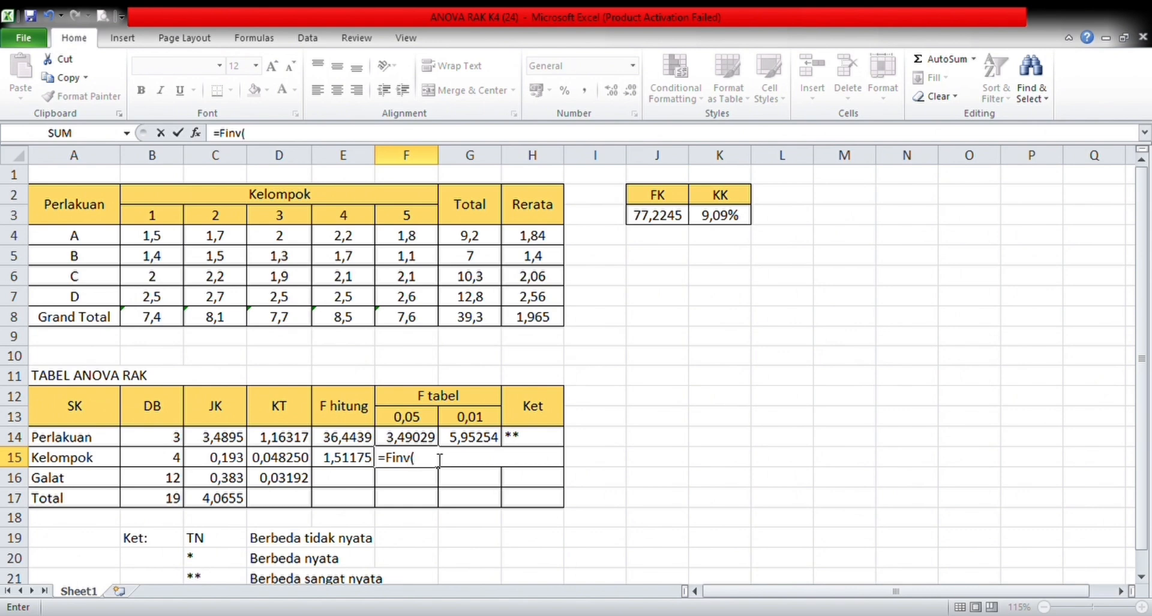
pyautogui.click(424, 416)
pyautogui.write(';')
pyautogui.click(170, 465)
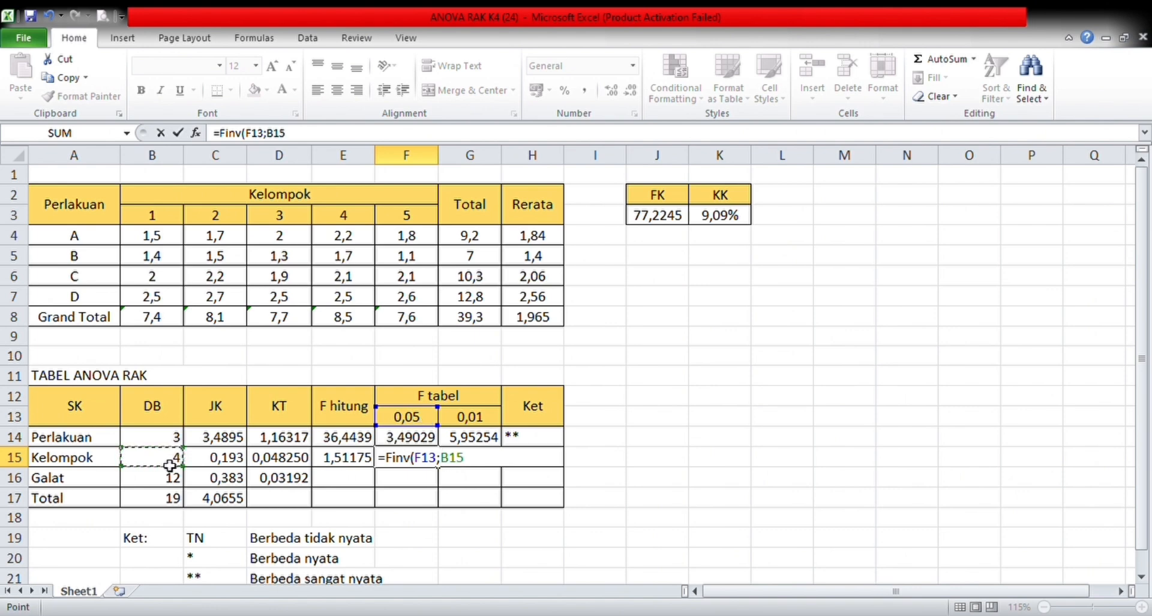
pyautogui.write(';')
pyautogui.click(156, 485)
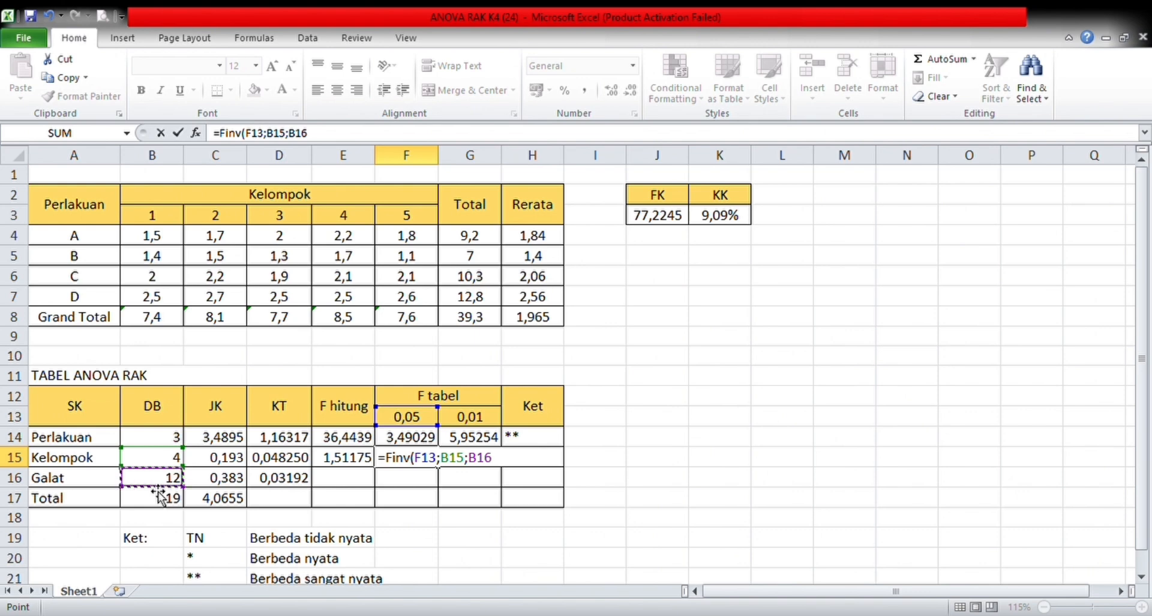
pyautogui.press('Return')
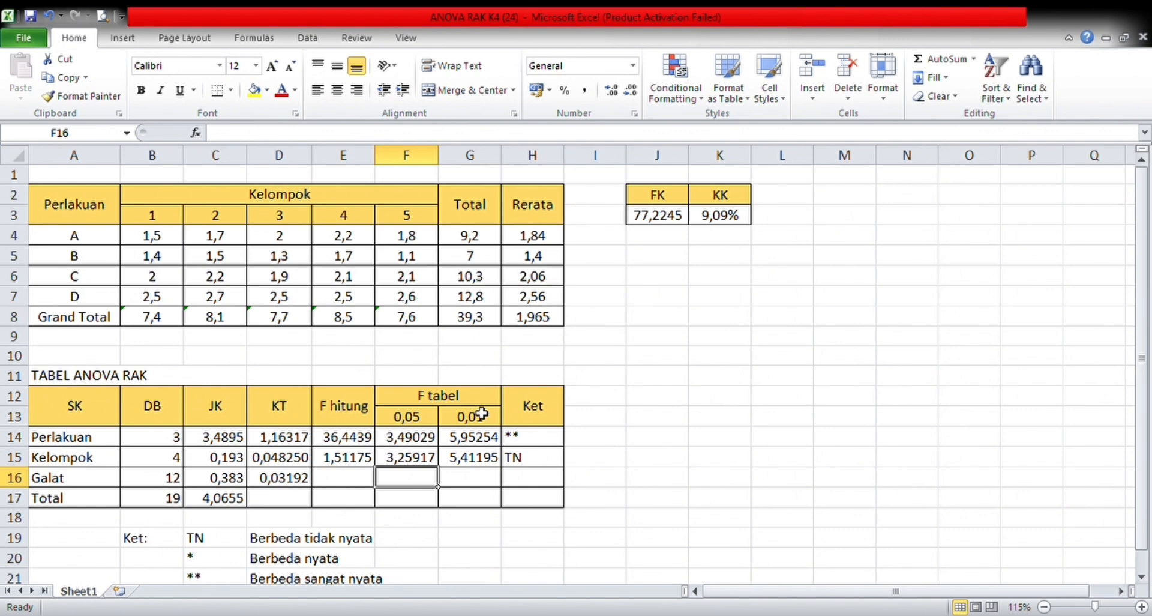
# Step: Replace the Perlakuan F tabel value for 0,01 in cell G14 with the formula =FINV(G13;B14;B16)
pyautogui.click(477, 441)
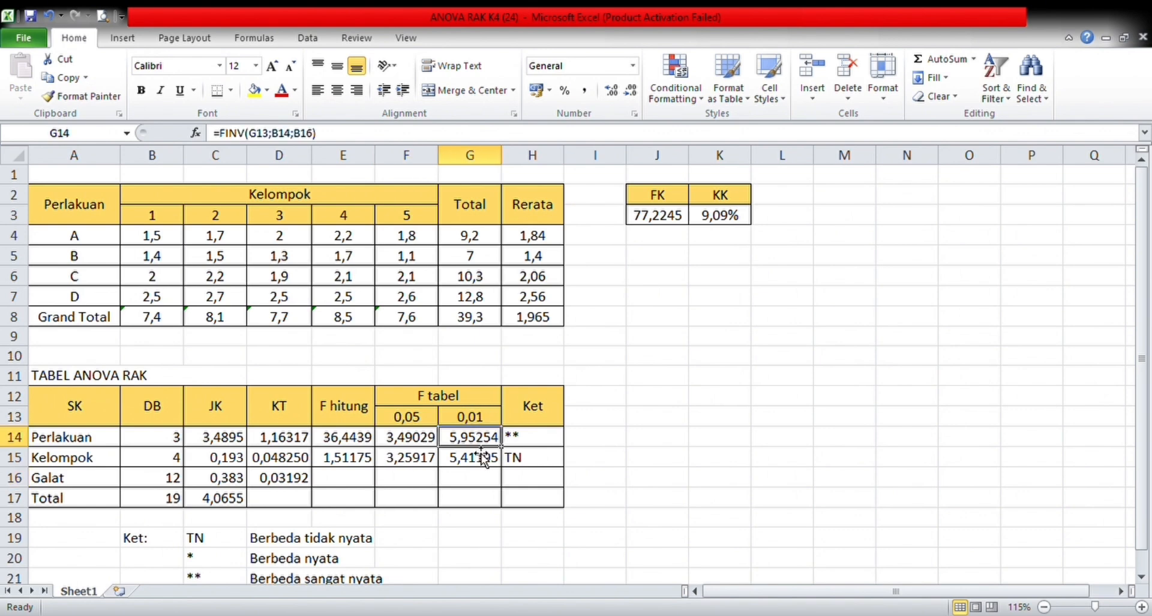
pyautogui.press('Delete')
pyautogui.write('=')
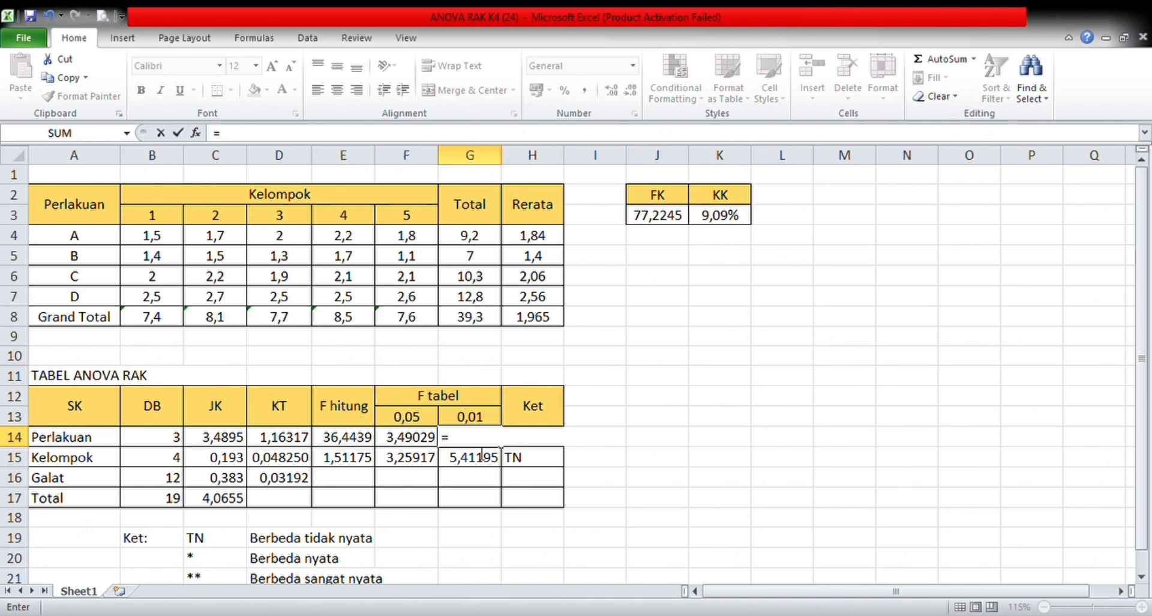
pyautogui.write('Finv(')
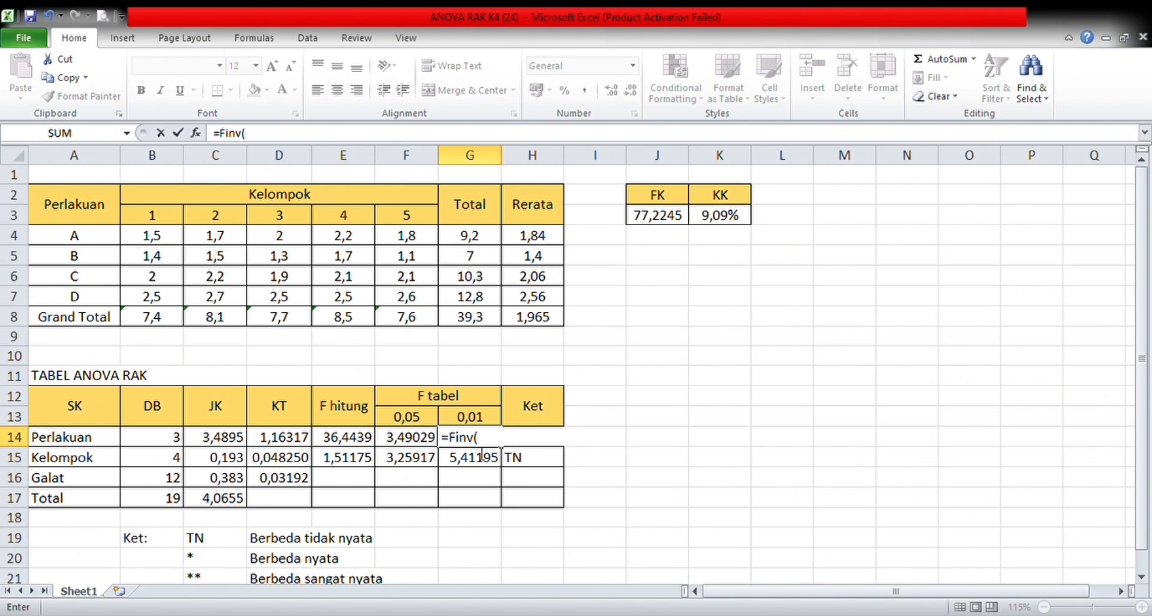
pyautogui.click(484, 419)
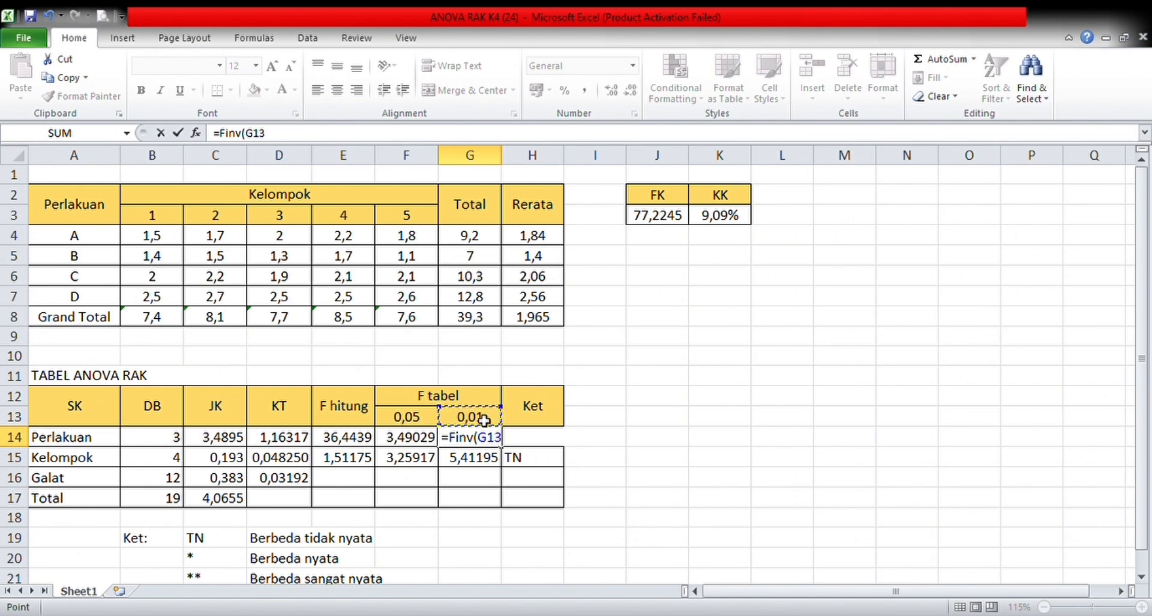
pyautogui.write(';')
pyautogui.click(158, 446)
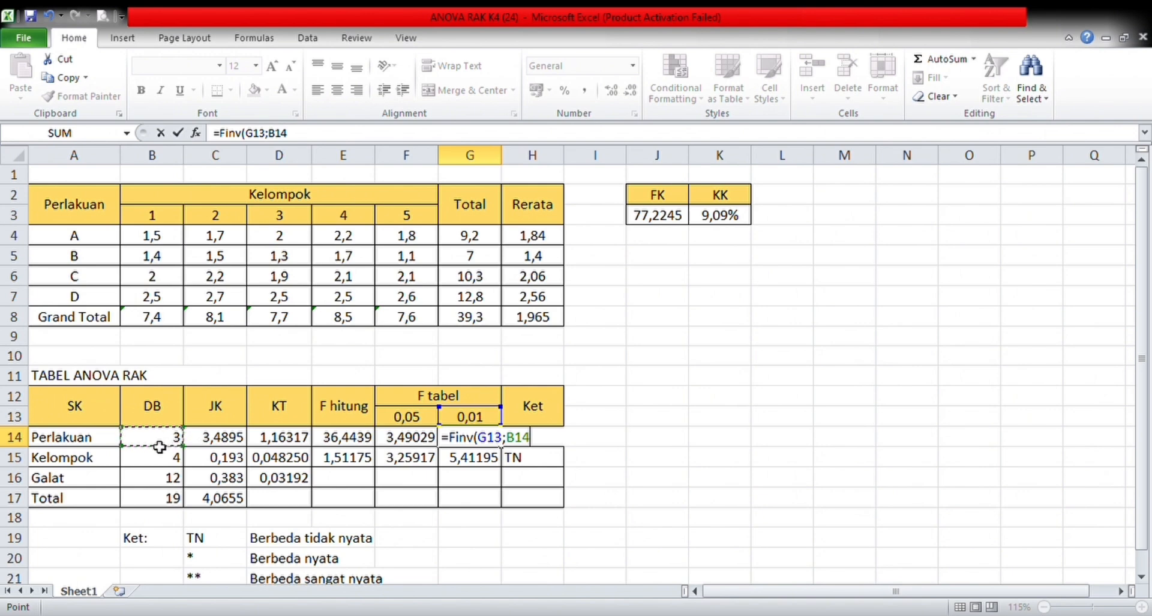
pyautogui.write(';')
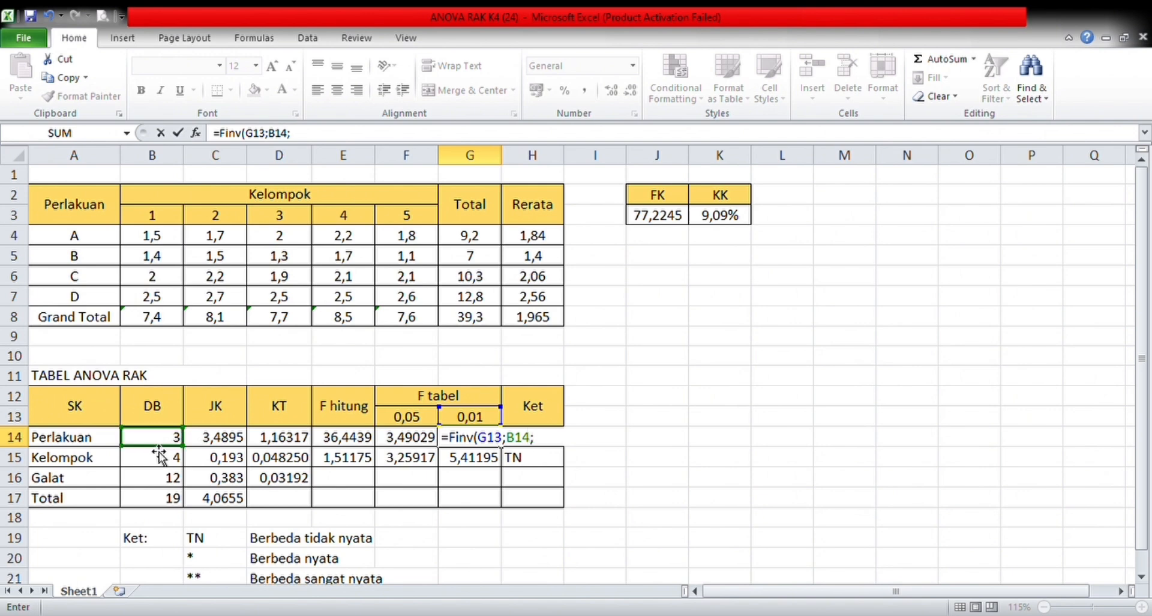
pyautogui.click(156, 483)
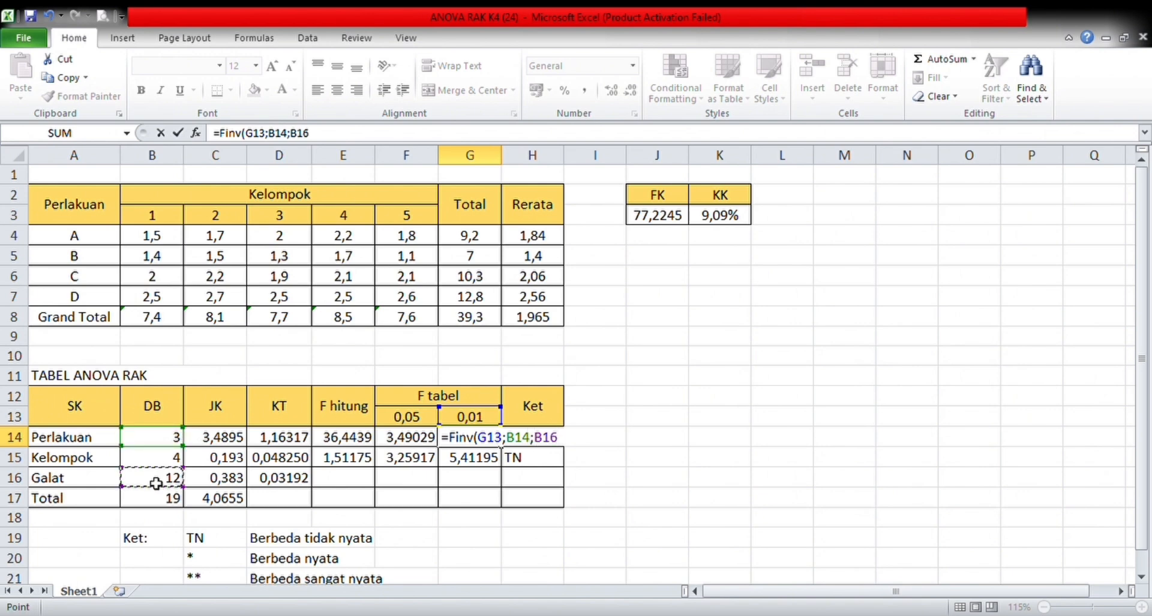
pyautogui.press('Return')
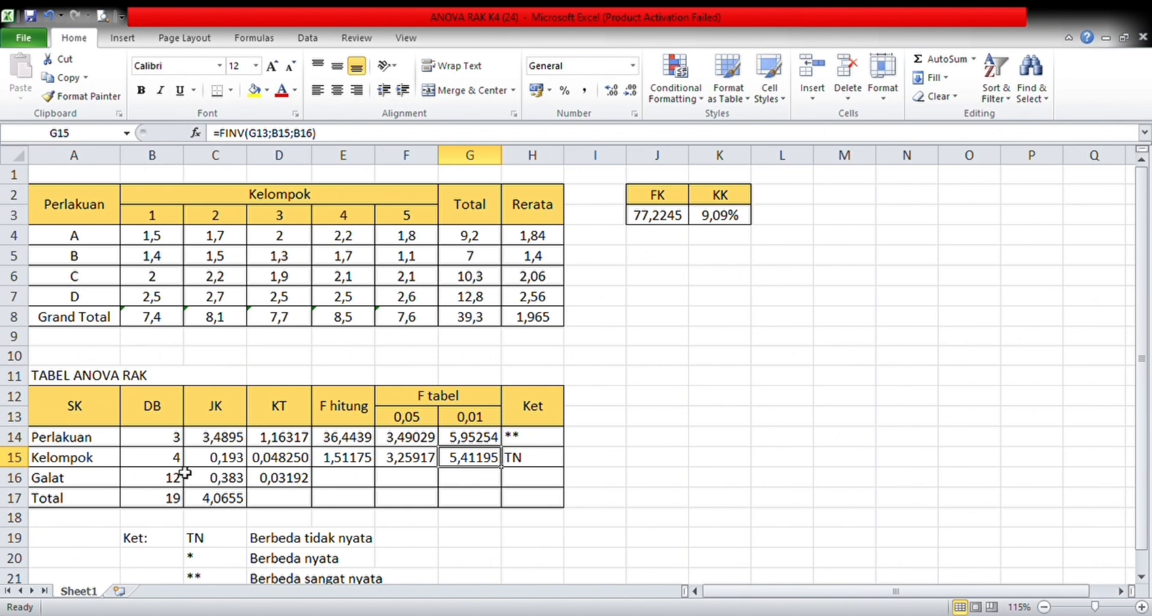
# Step: Replace the Kelompok F tabel value for 0,01 in cell G15 with the formula =FINV(G13;B15;B16)
pyautogui.press('BackSpace')
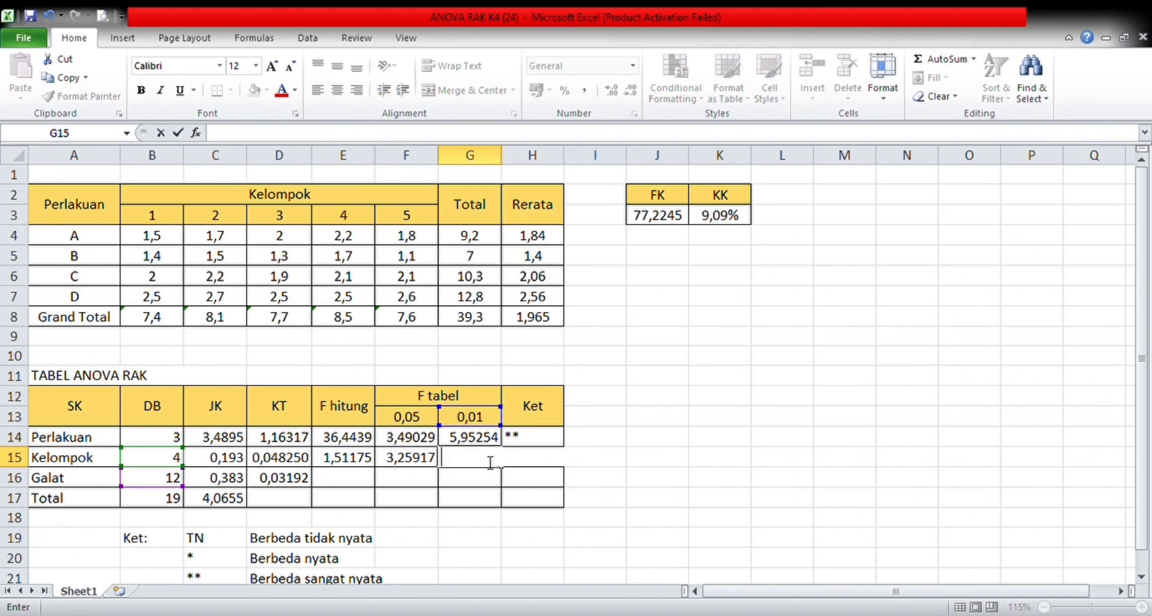
pyautogui.write('=')
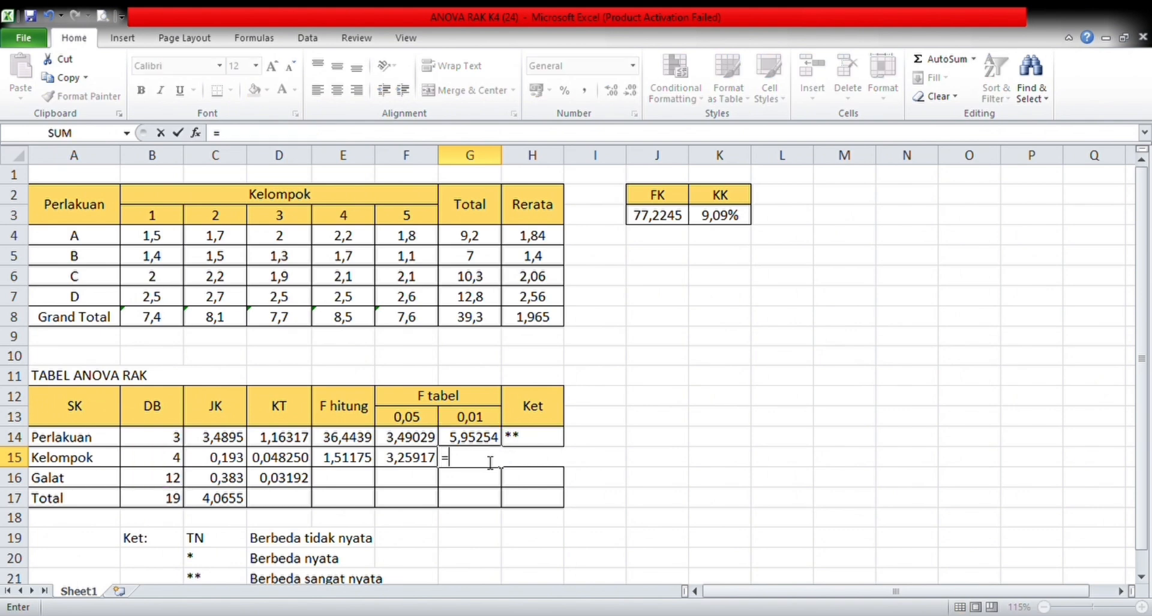
pyautogui.write('Finv')
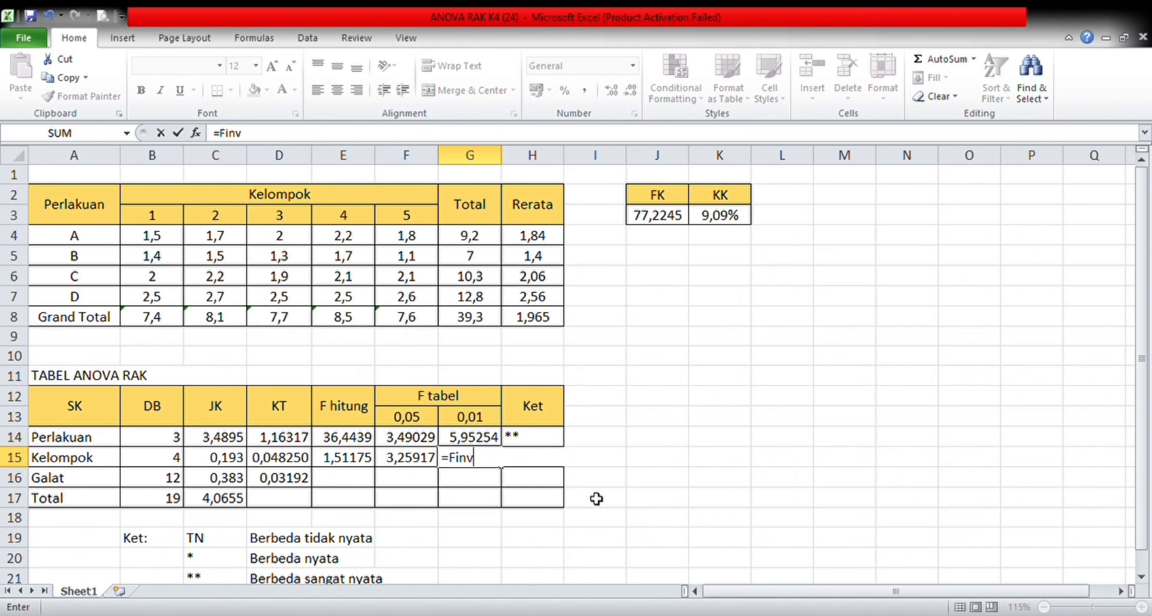
pyautogui.write('(')
pyautogui.click(484, 417)
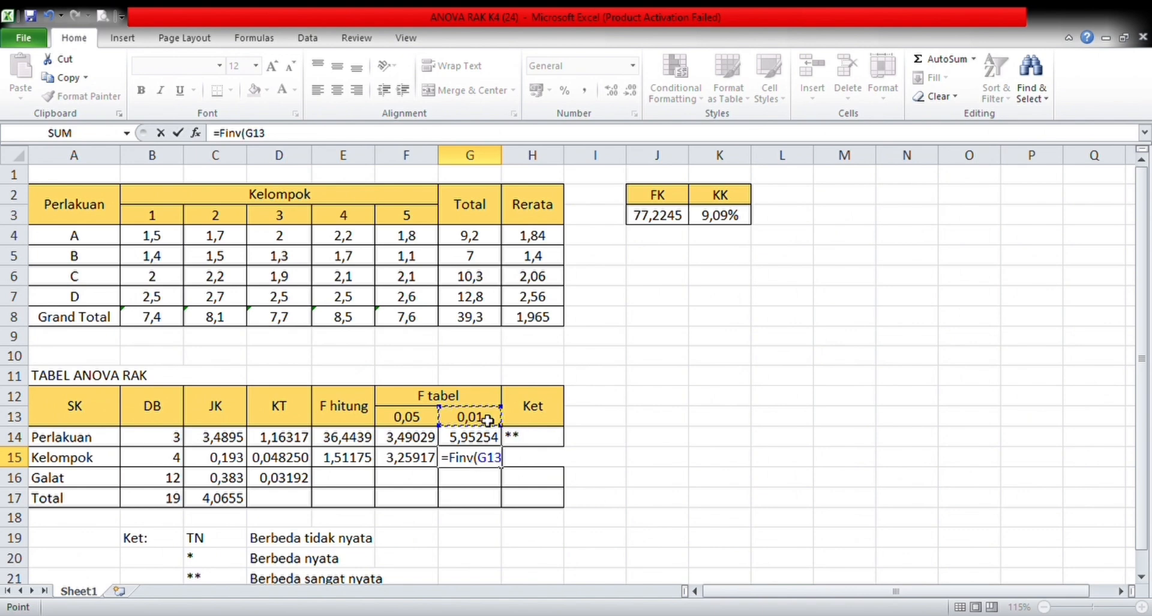
pyautogui.write(';')
pyautogui.click(177, 465)
pyautogui.write(';')
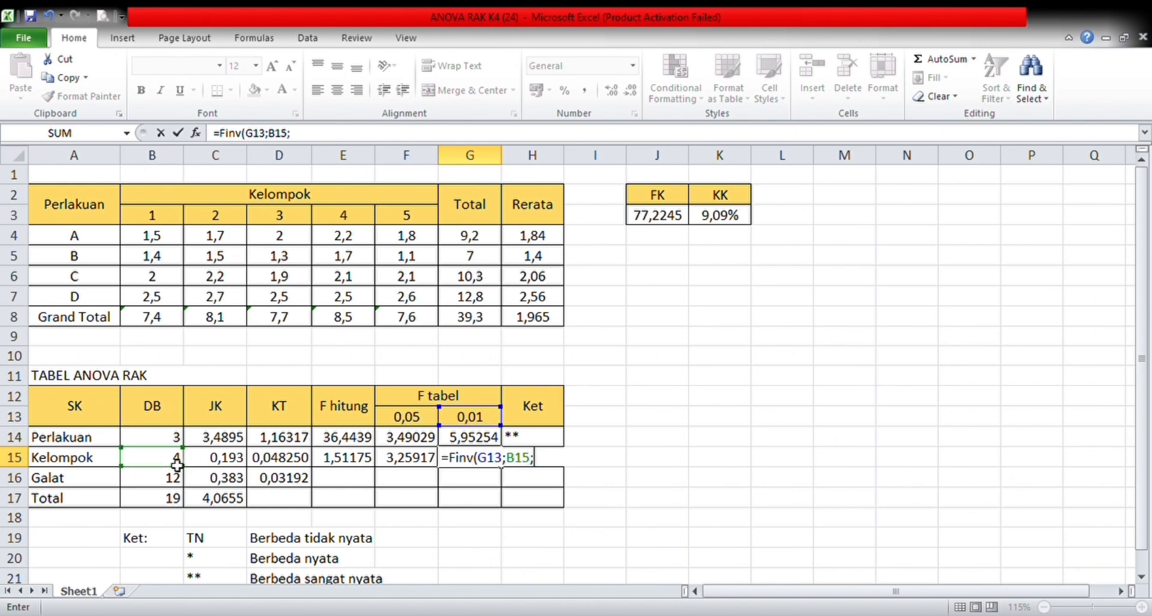
pyautogui.click(154, 486)
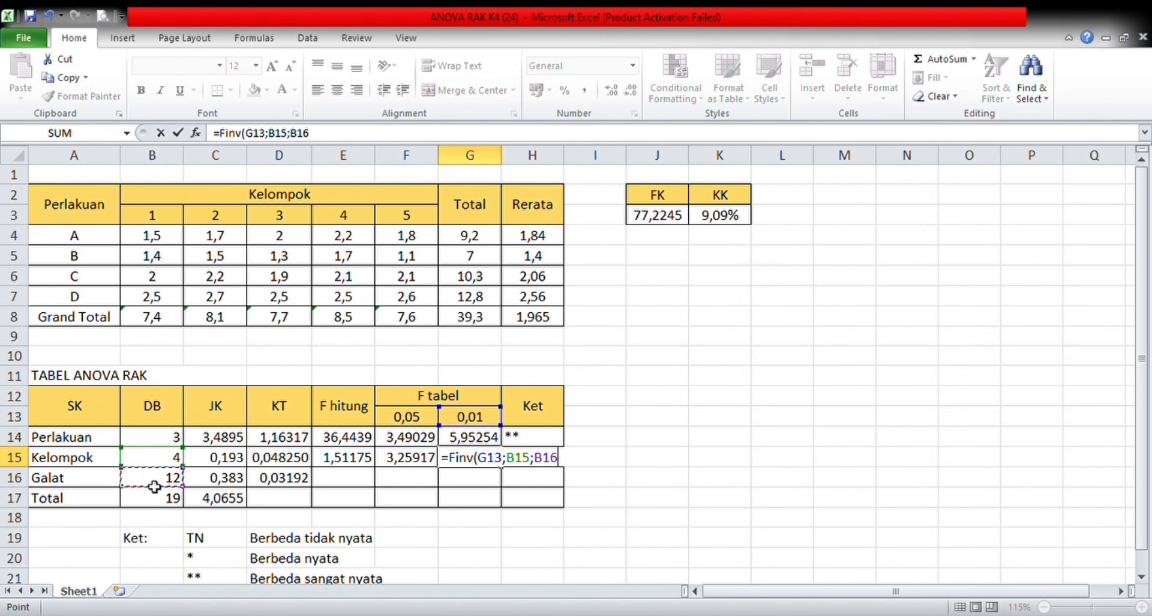
pyautogui.press('Return')
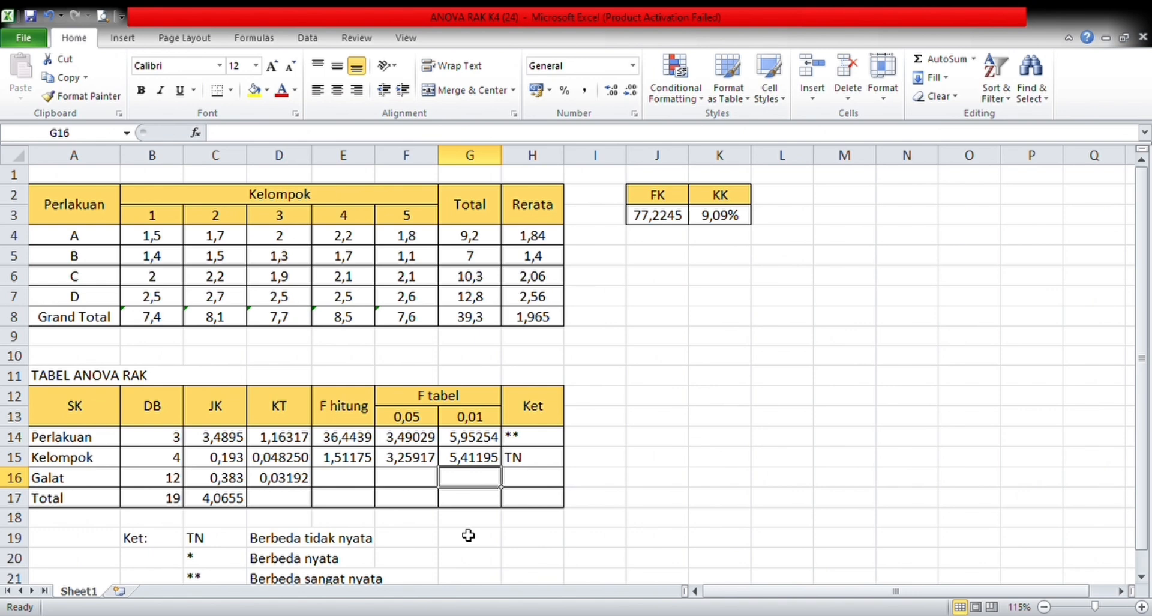
pyautogui.scroll(-1, 468, 535)
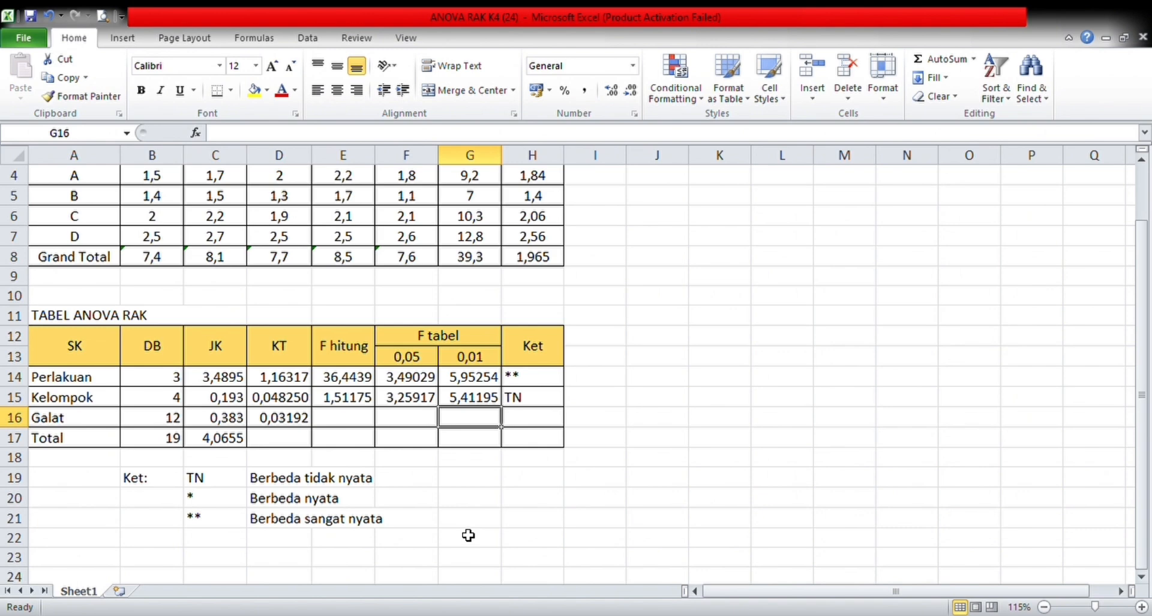
pyautogui.scroll(1, 468, 535)
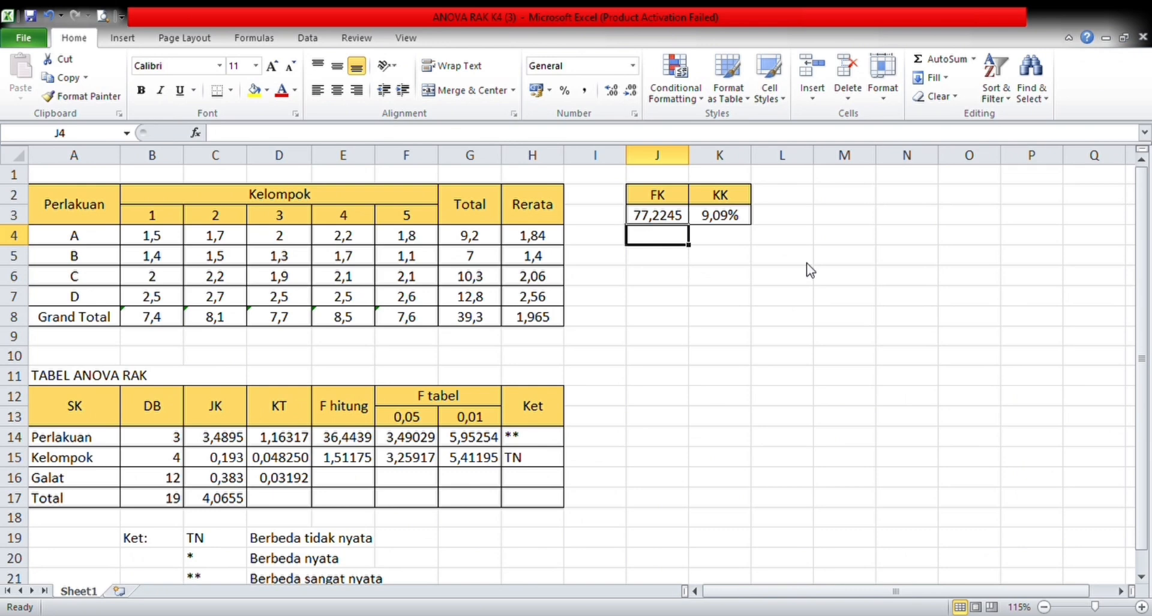
# Step: Replace the FK value in cell J3 with the formula =SUMSQ(G8)/20
pyautogui.click(671, 218)
pyautogui.press('BackSpace')
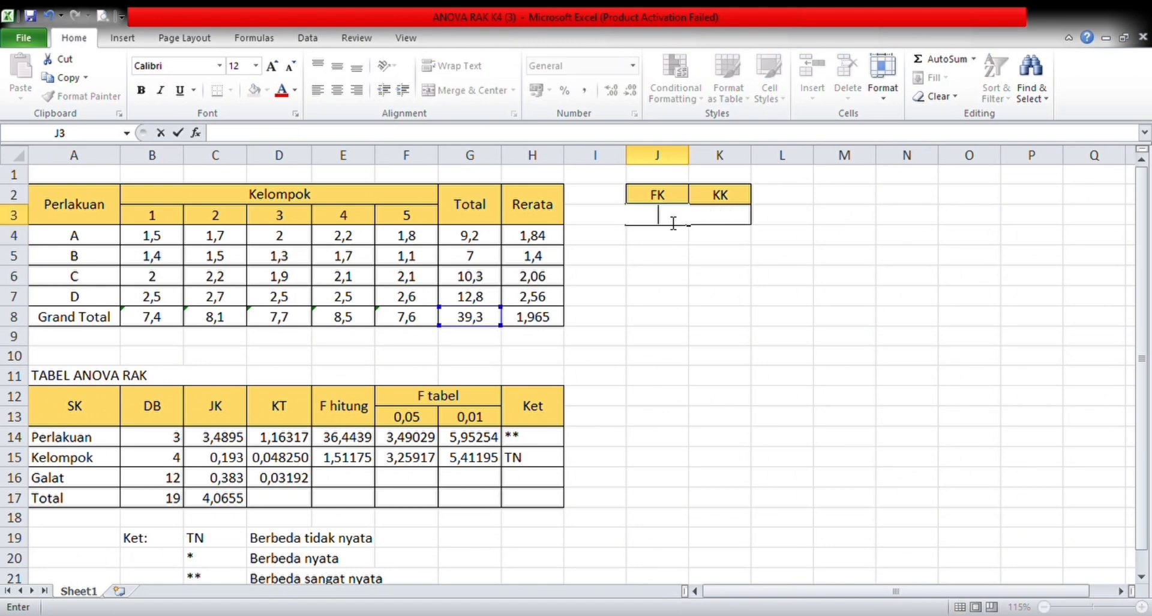
pyautogui.write('=s')
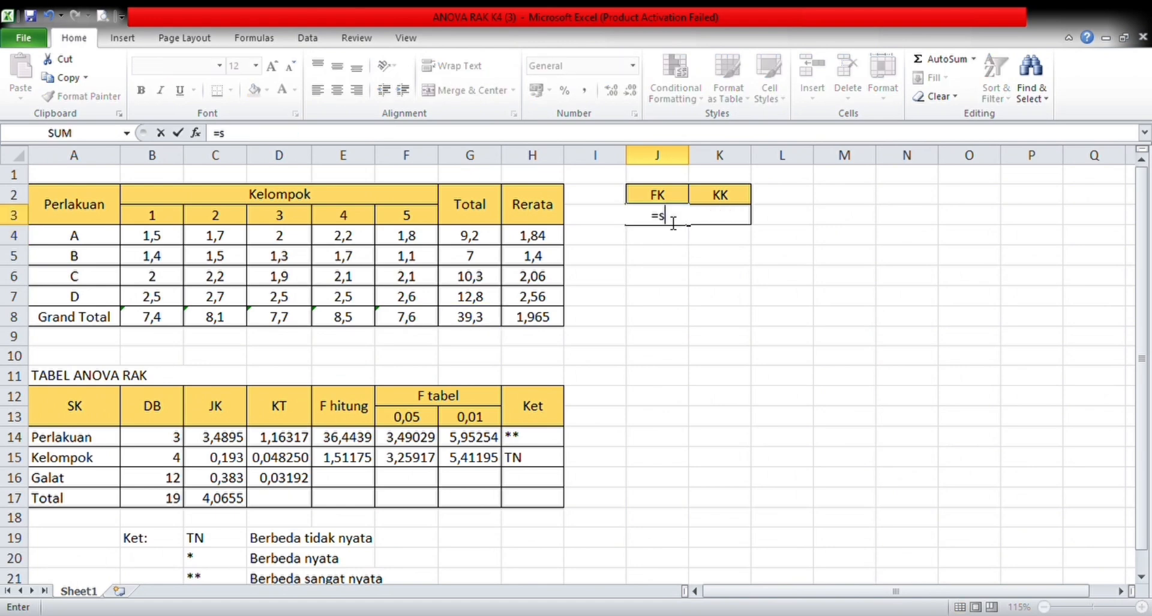
pyautogui.write('umsq(')
pyautogui.click(484, 324)
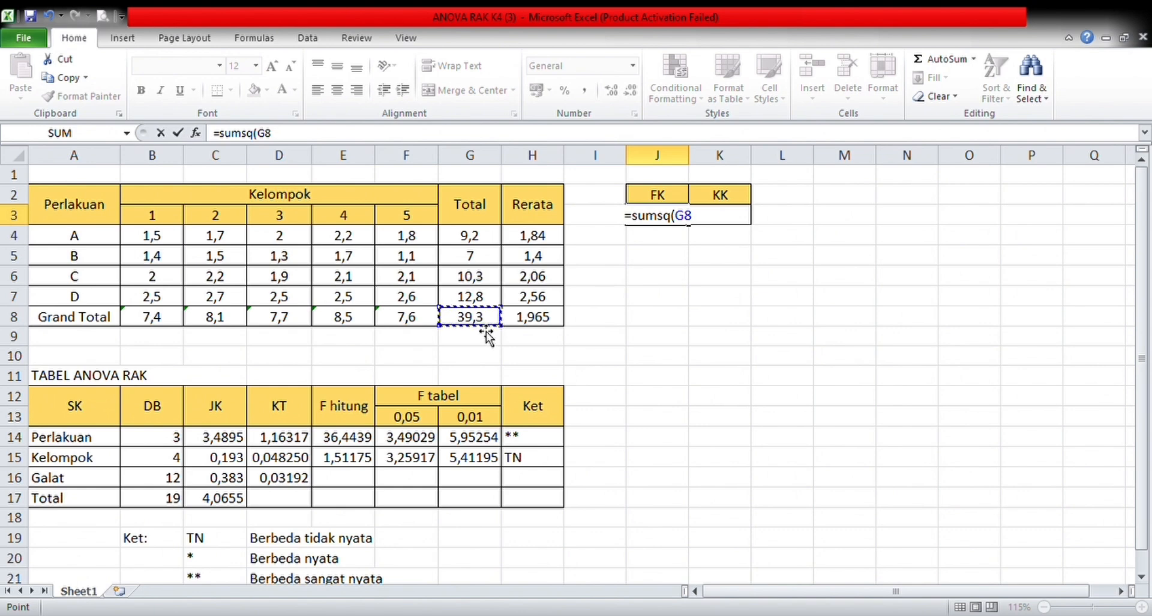
pyautogui.write(')')
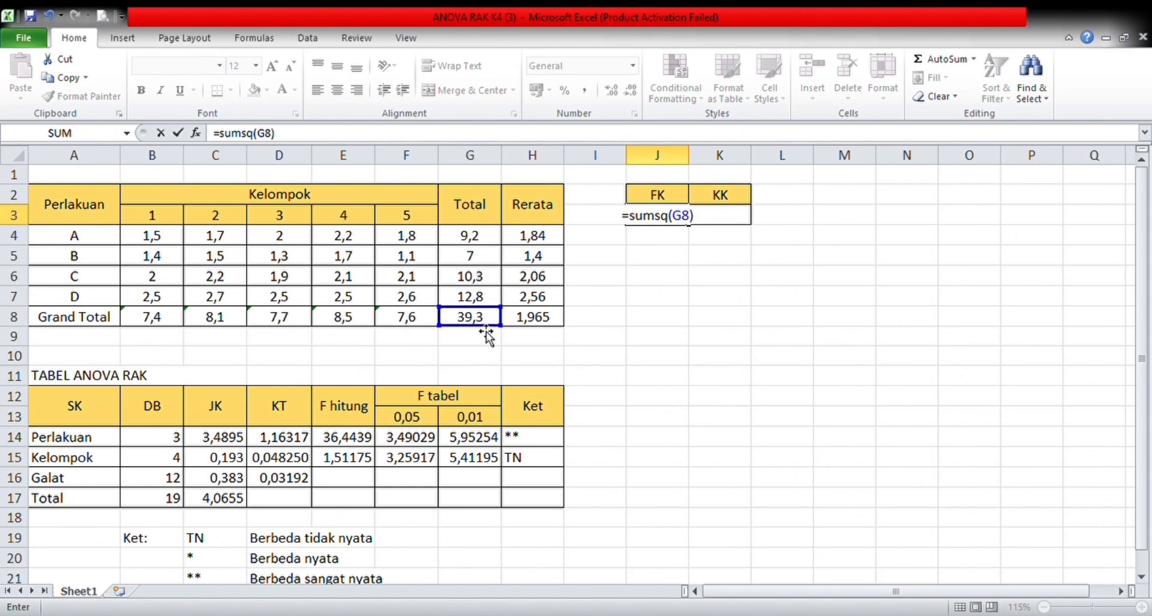
pyautogui.write('/')
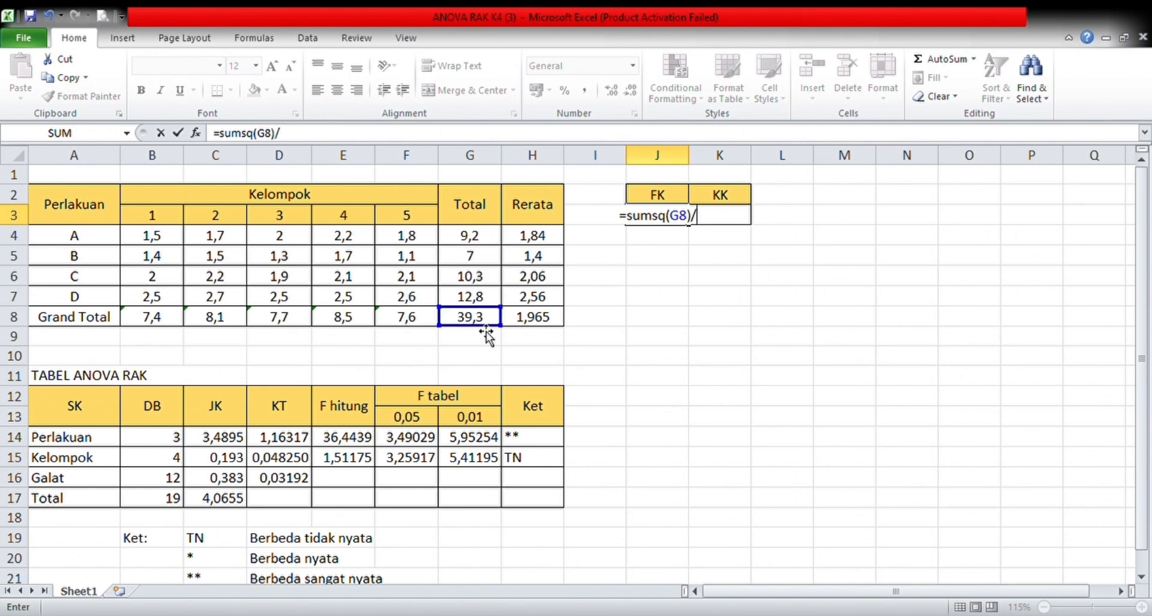
pyautogui.write('20')
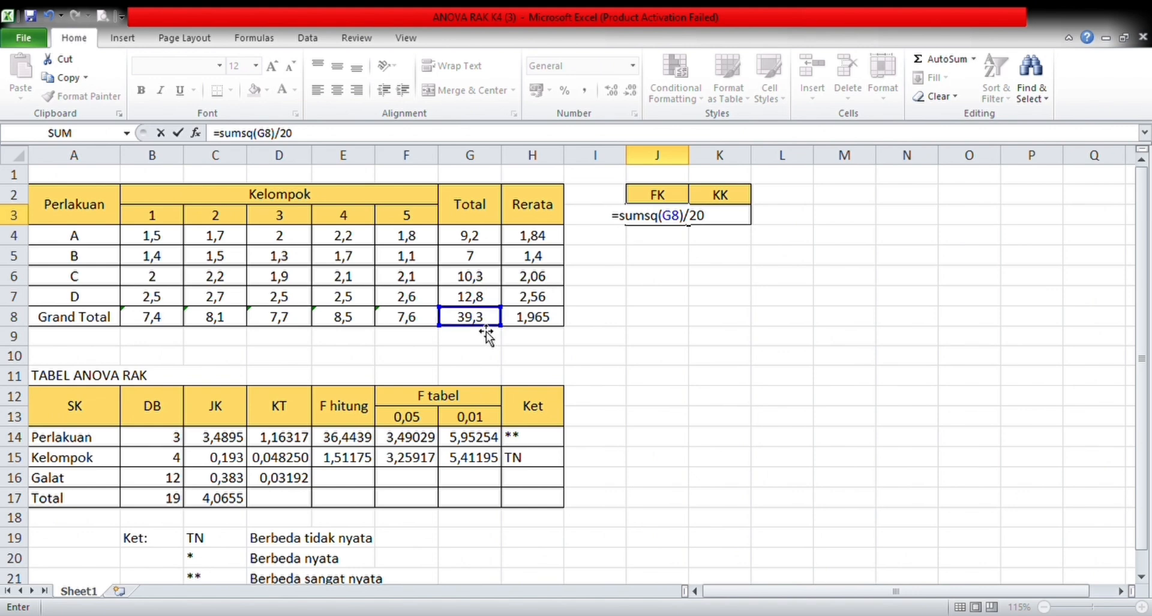
pyautogui.press('Return')
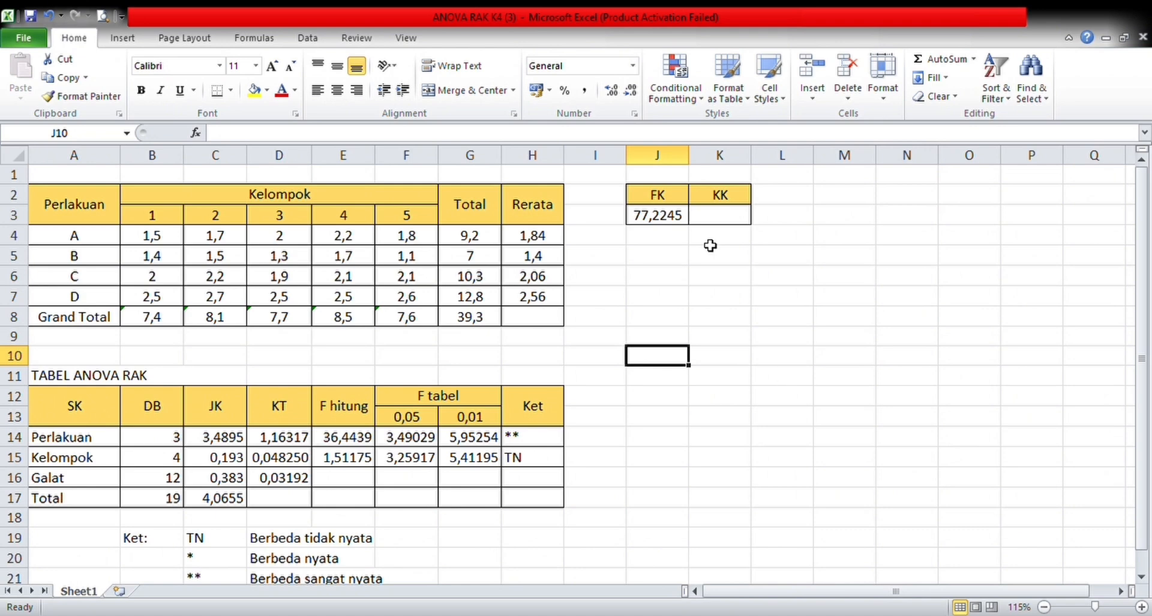
# Step: Calculate KK in cell K3 with the formula =SQRT(D16)/H8
pyautogui.click(713, 224)
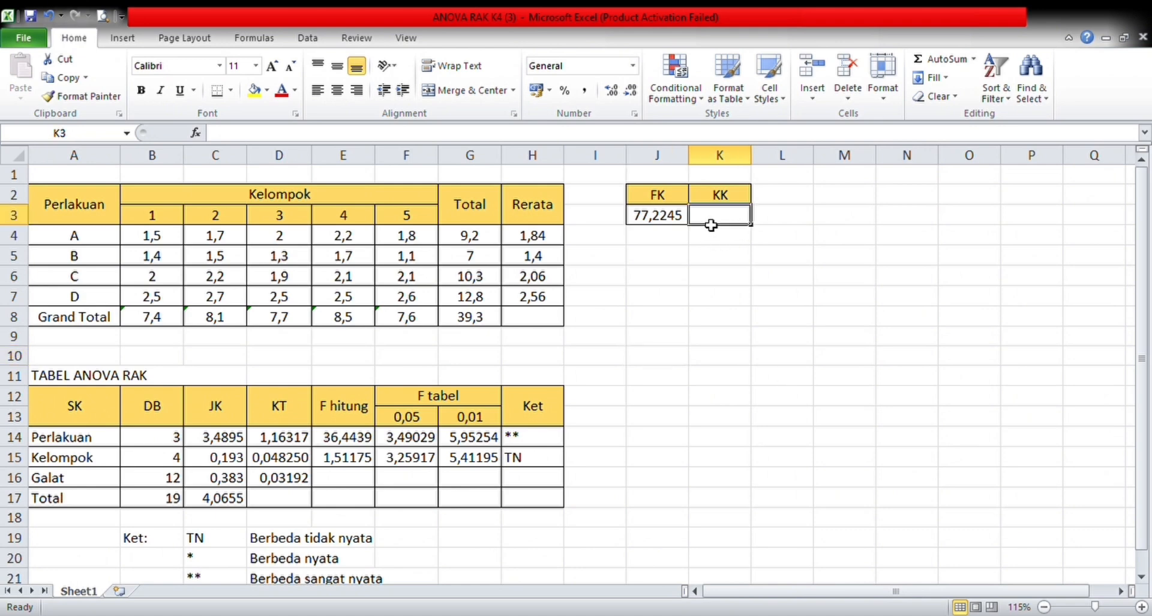
pyautogui.write('=')
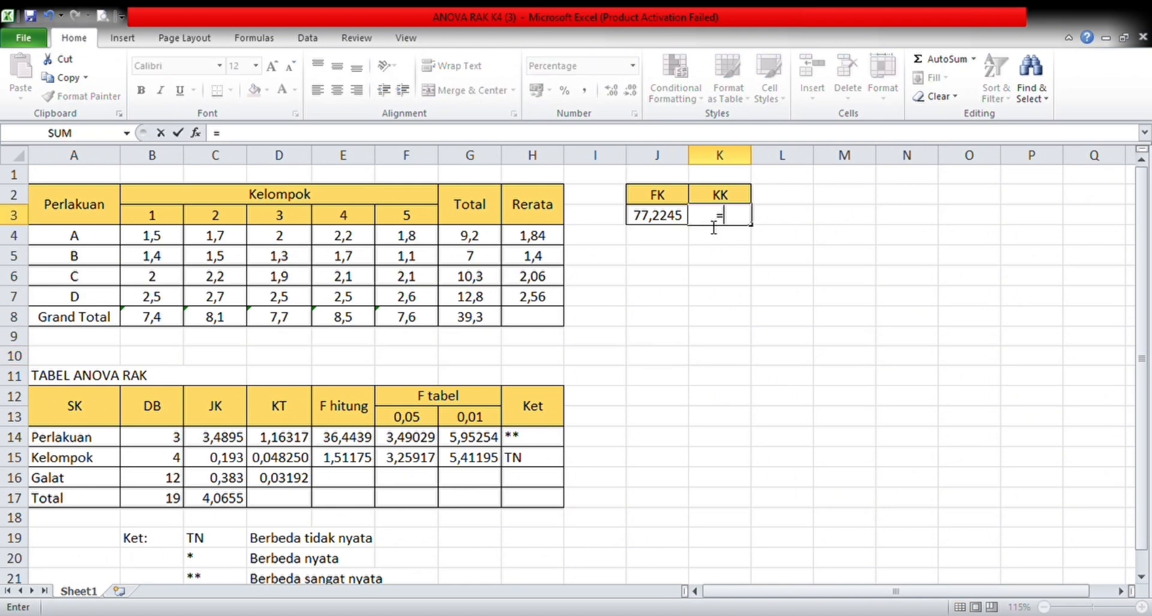
pyautogui.write('sqrt(')
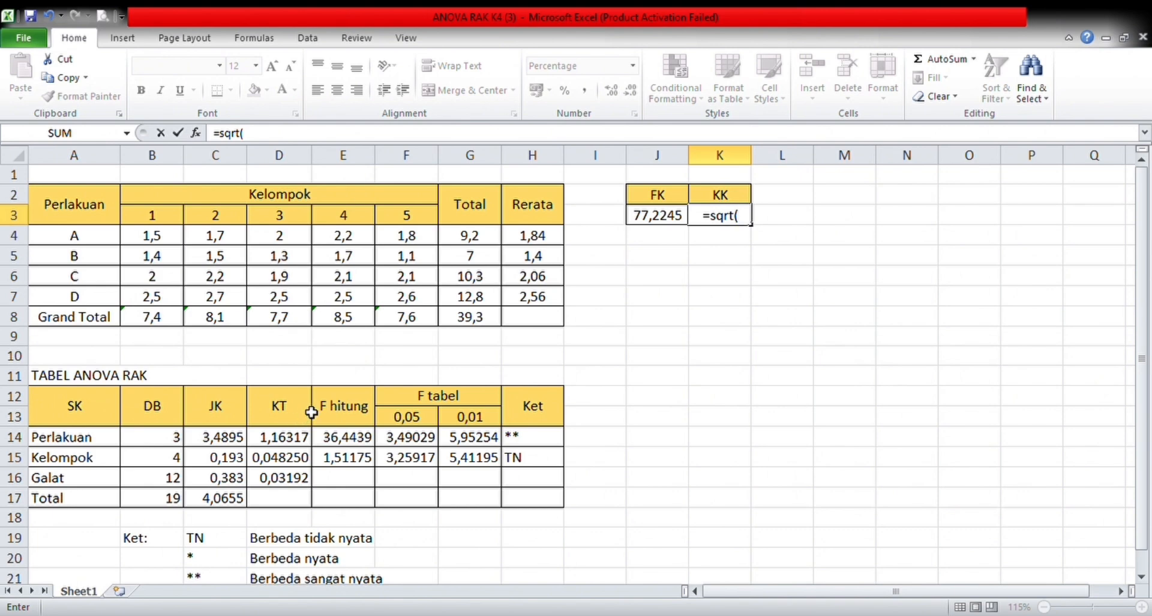
pyautogui.click(283, 486)
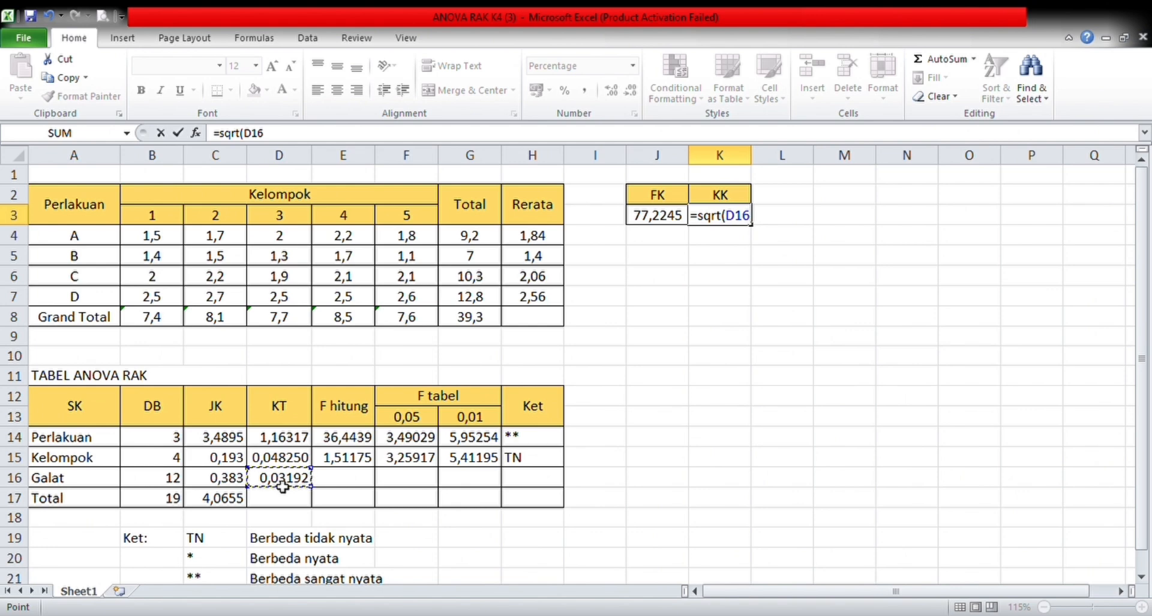
pyautogui.write(')')
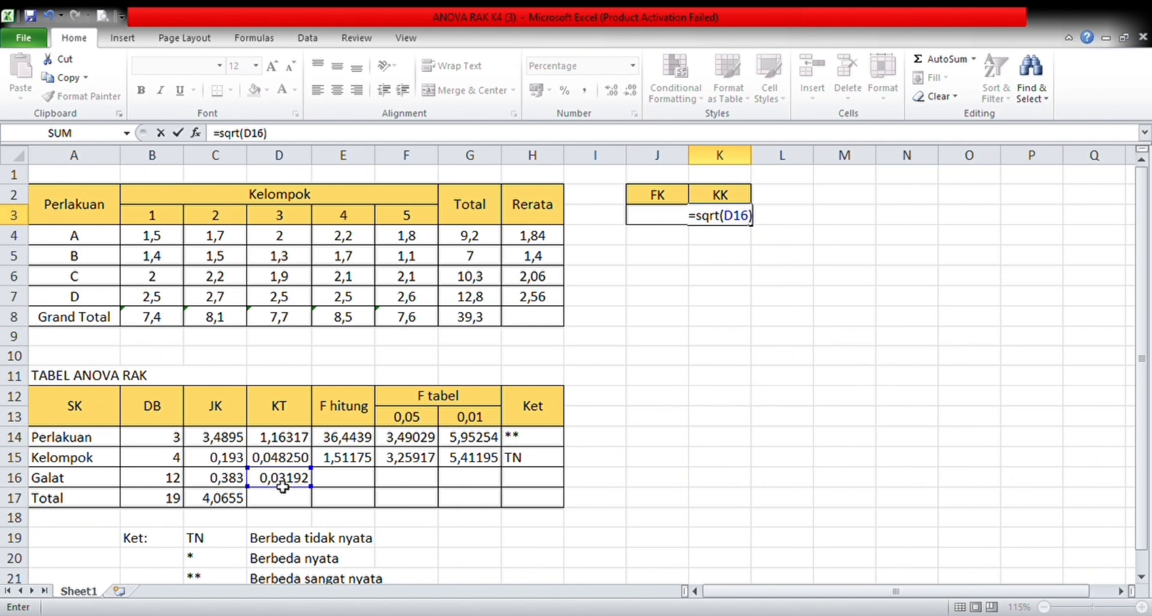
pyautogui.write('/')
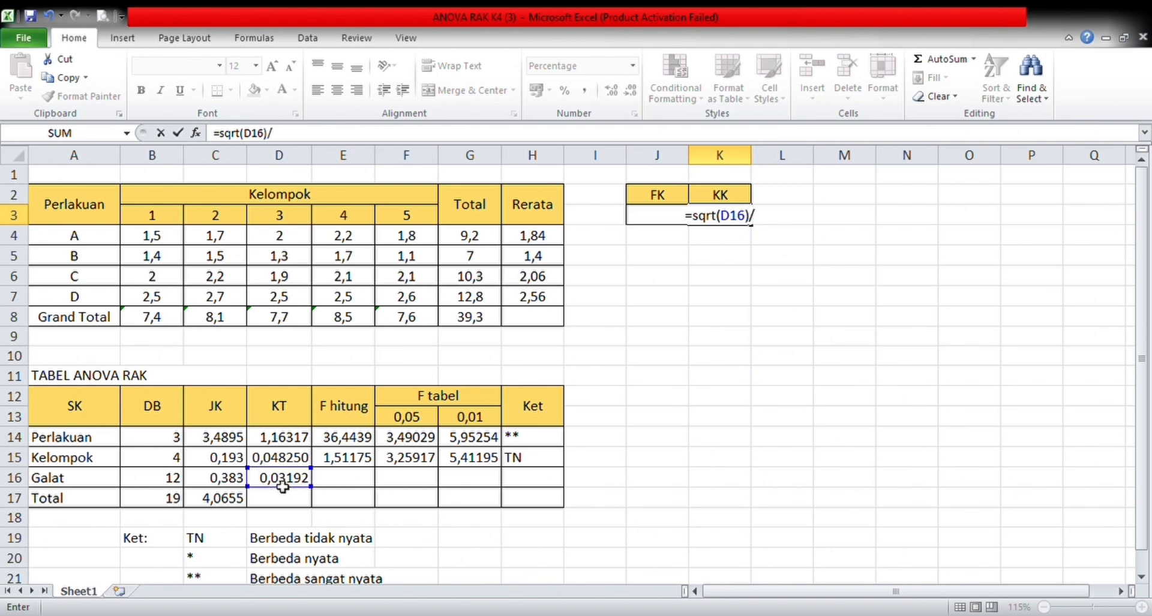
pyautogui.click(553, 320)
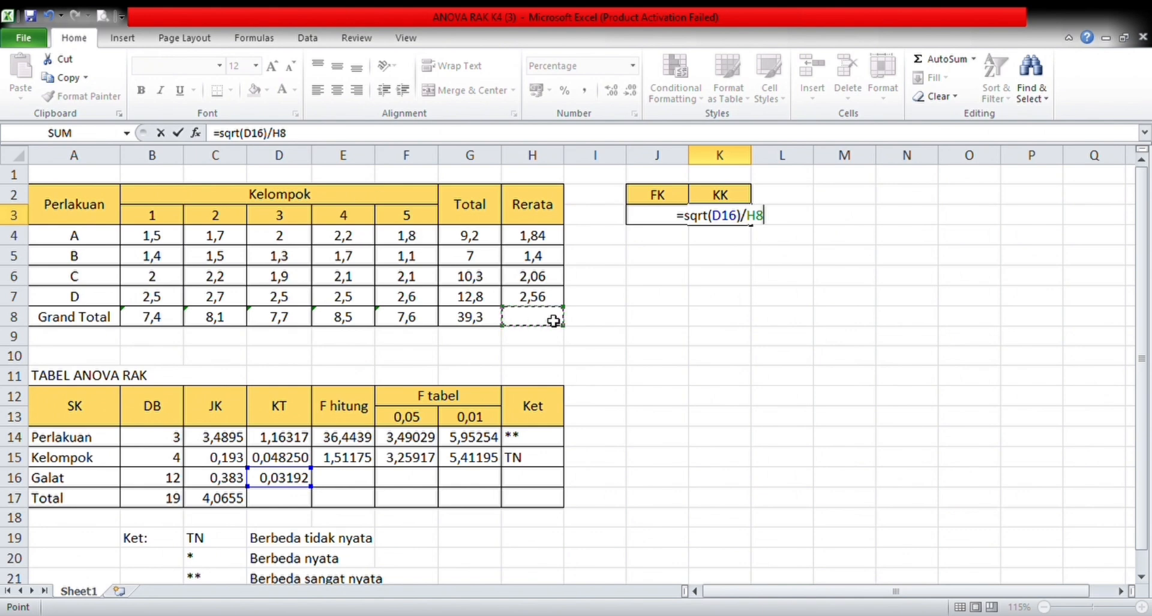
pyautogui.press('Return')
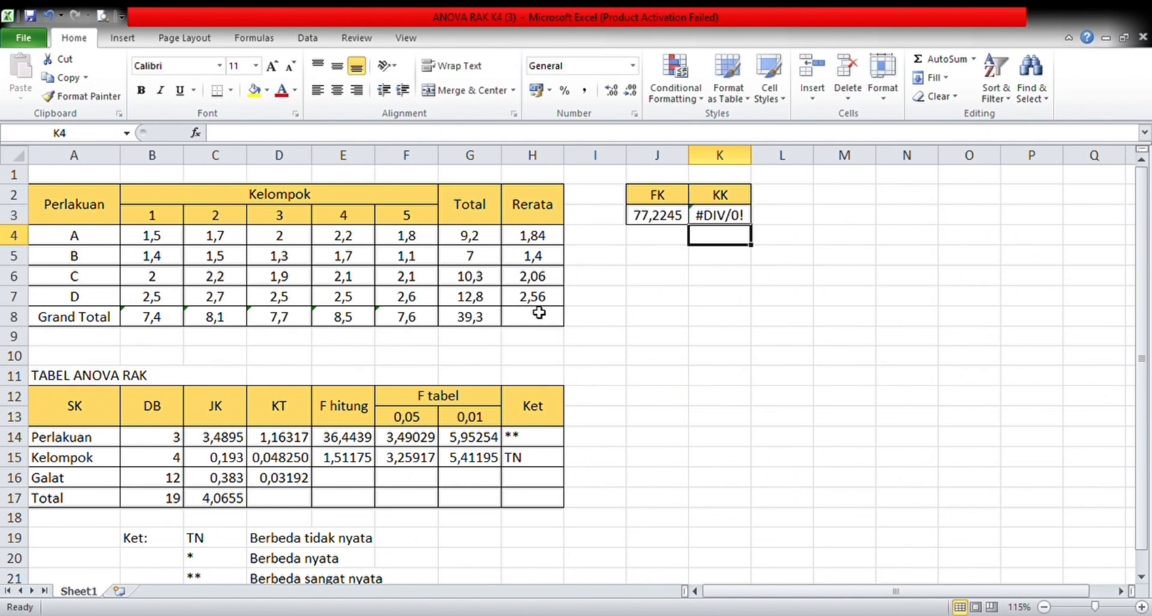
# Step: Calculate the overall Rerata in the Grand Total row, cell H8, with the formula =AVERAGE(B4:F7)
pyautogui.click(542, 323)
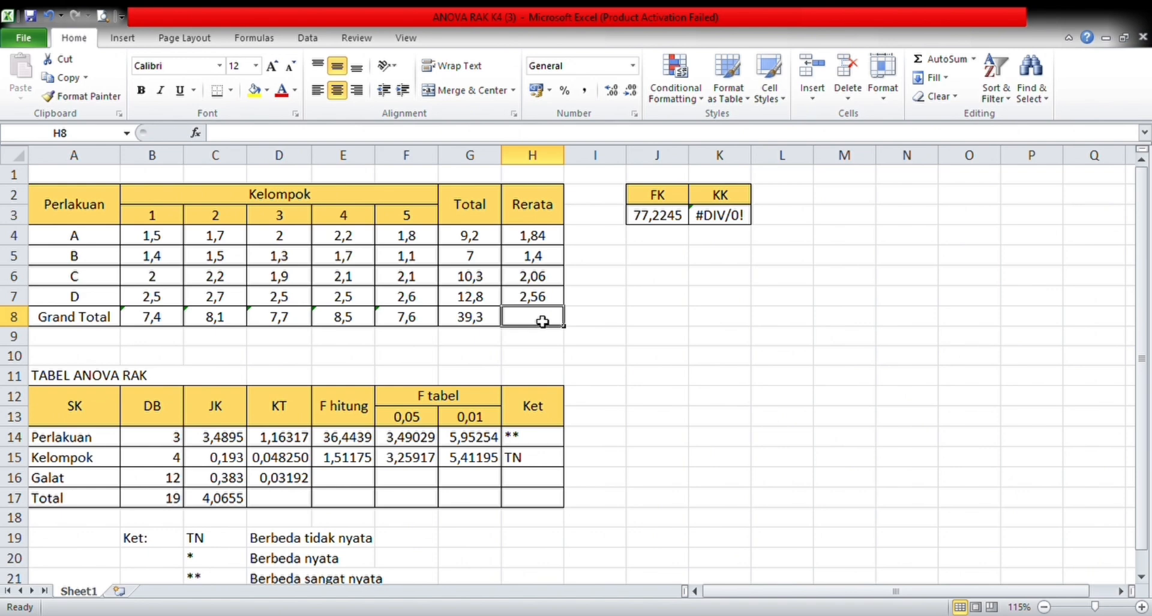
pyautogui.write('=ave')
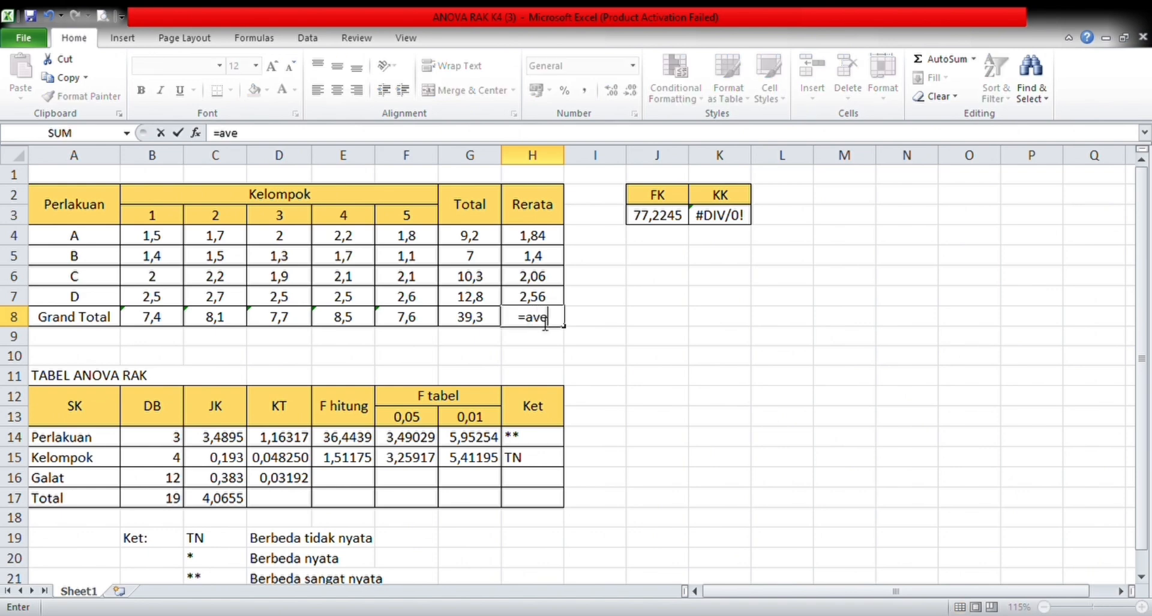
pyautogui.write('rage(')
pyautogui.moveTo(159, 242); pyautogui.dragTo(424, 296)
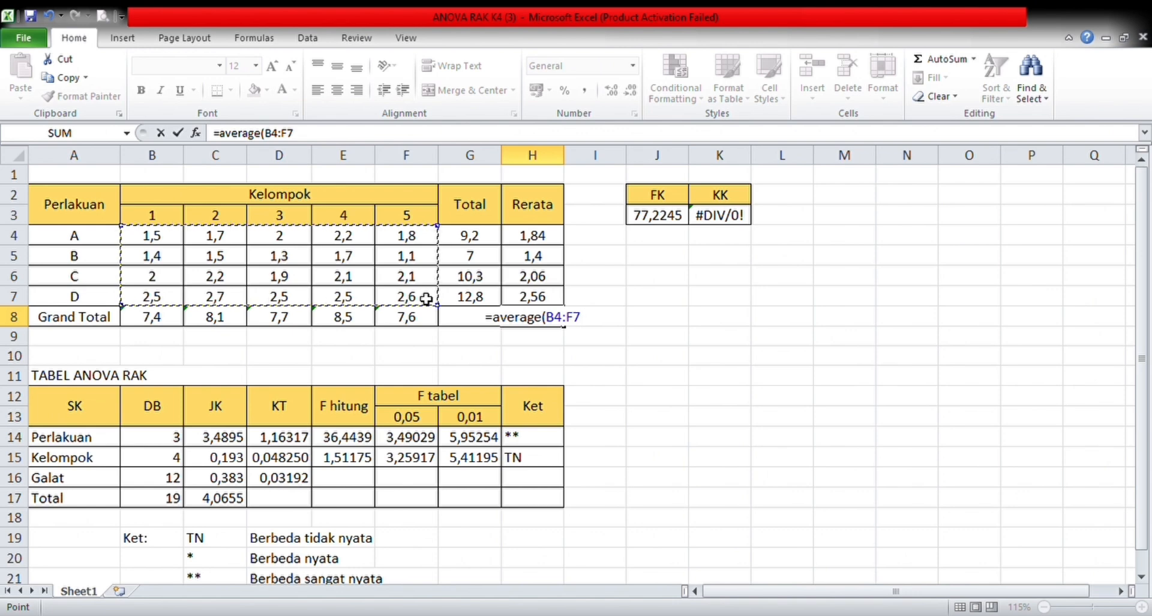
pyautogui.press('Return')
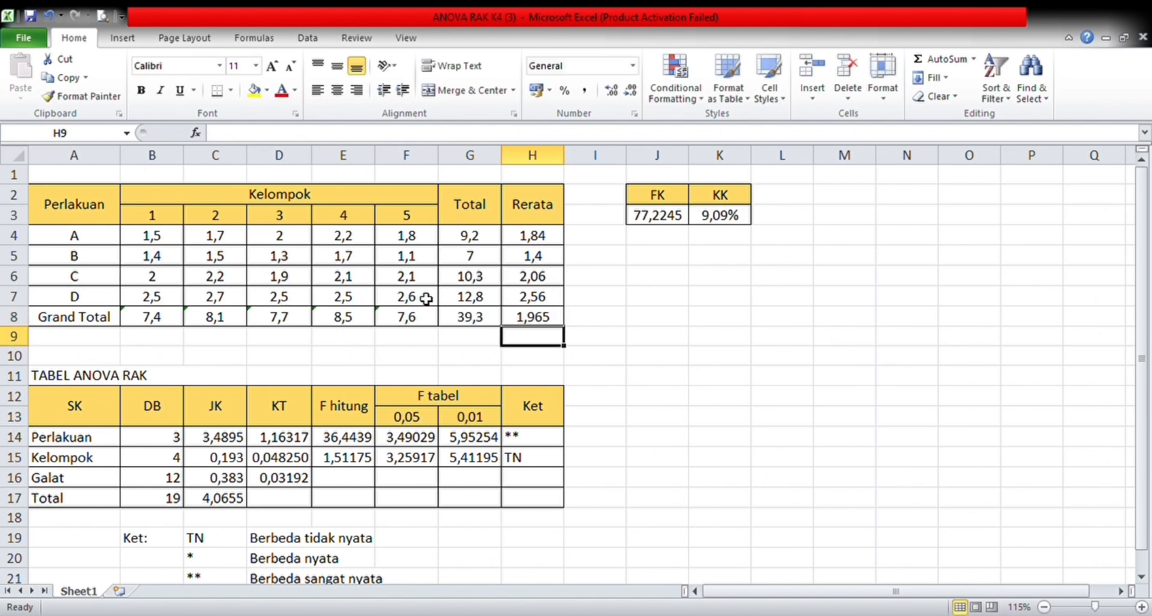